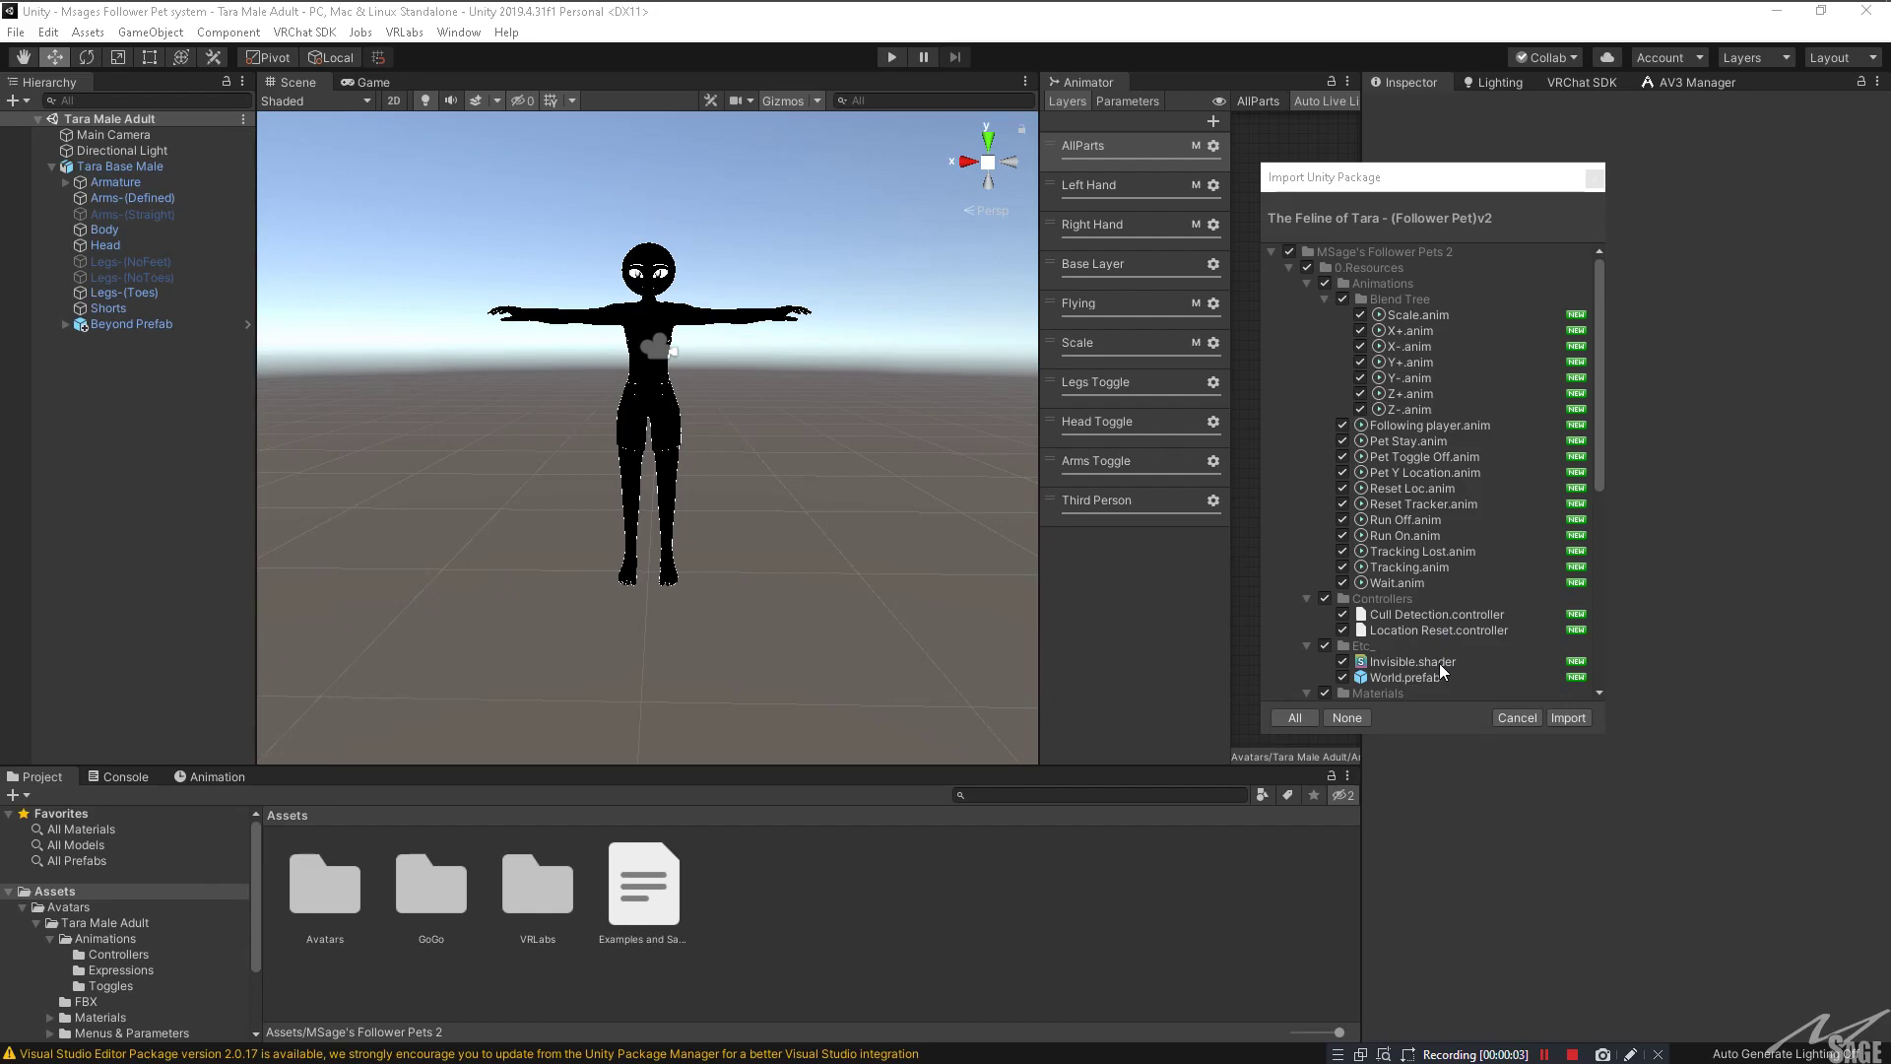
Step: Import MSage's Follower Pets 2 with every file checked
left_click(1581, 717)
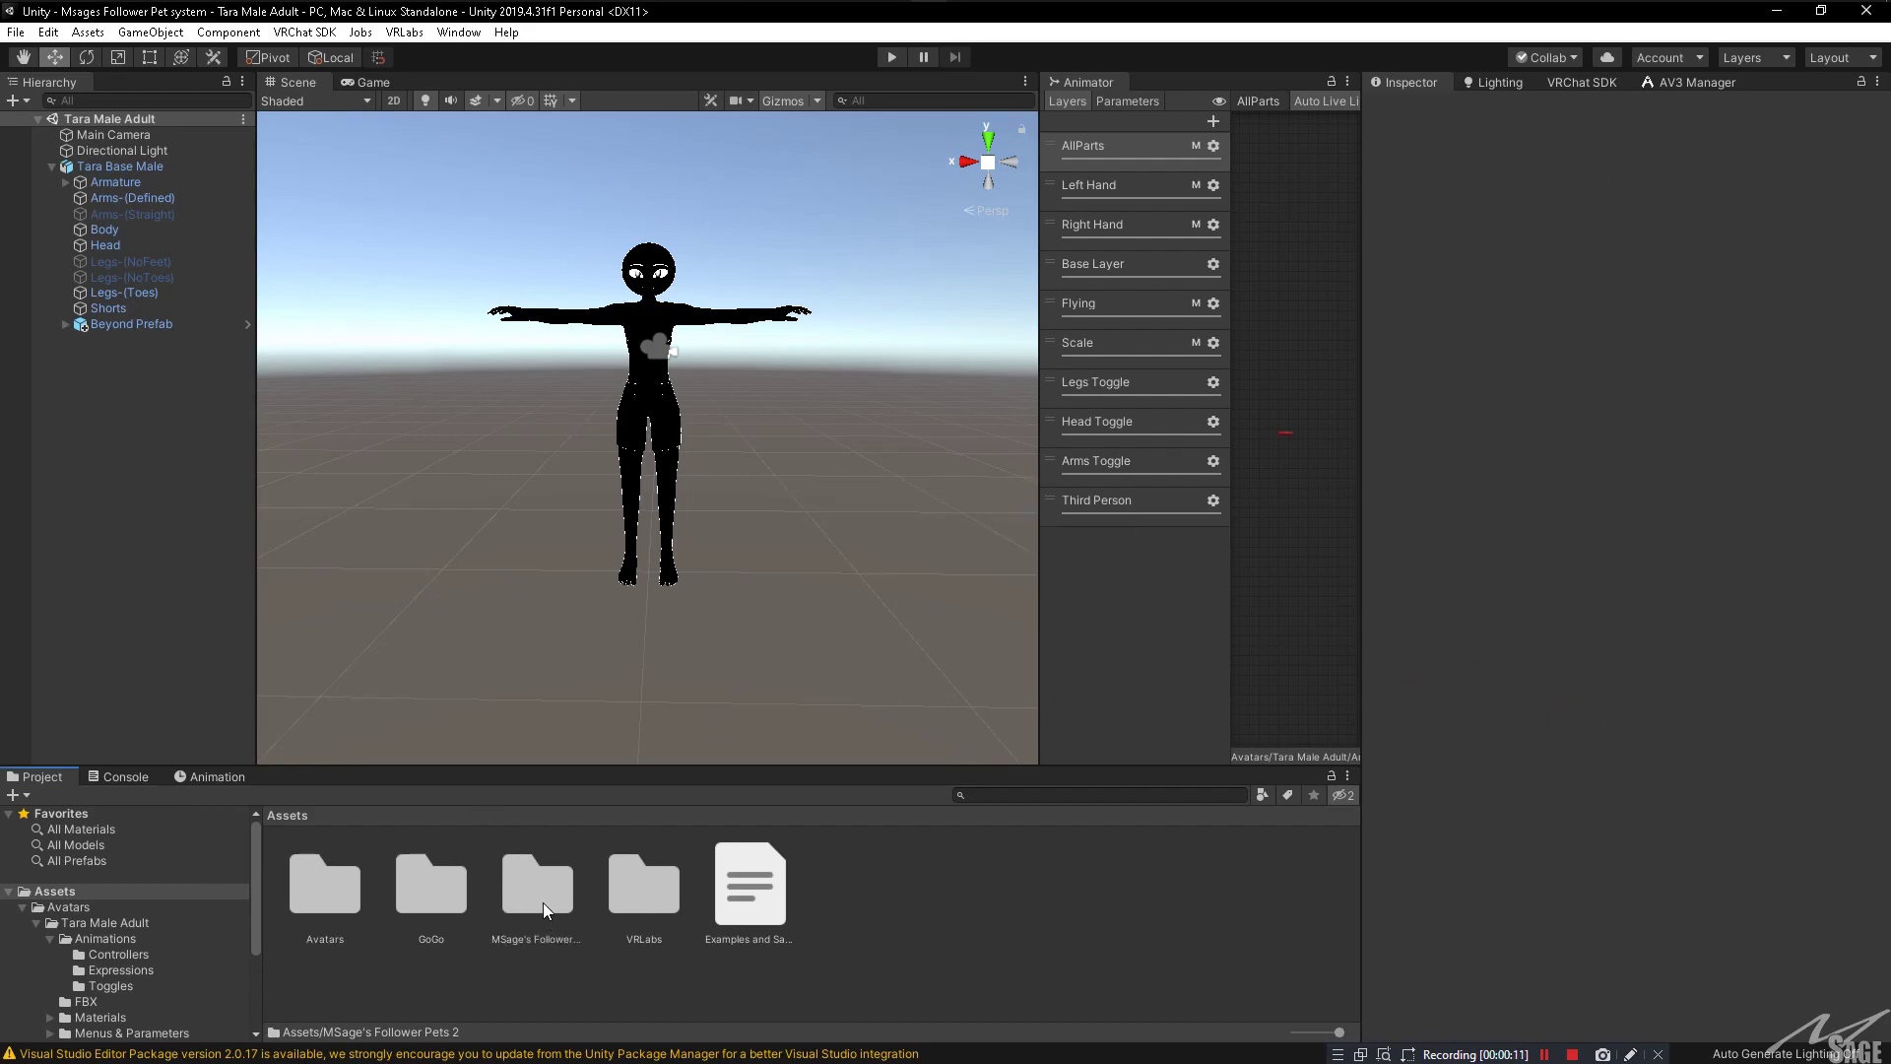
Step: Drag the Follower Pet prefab from The Feline of Tara > Prefab.Feline onto Tara Base Male
double_click(542, 903)
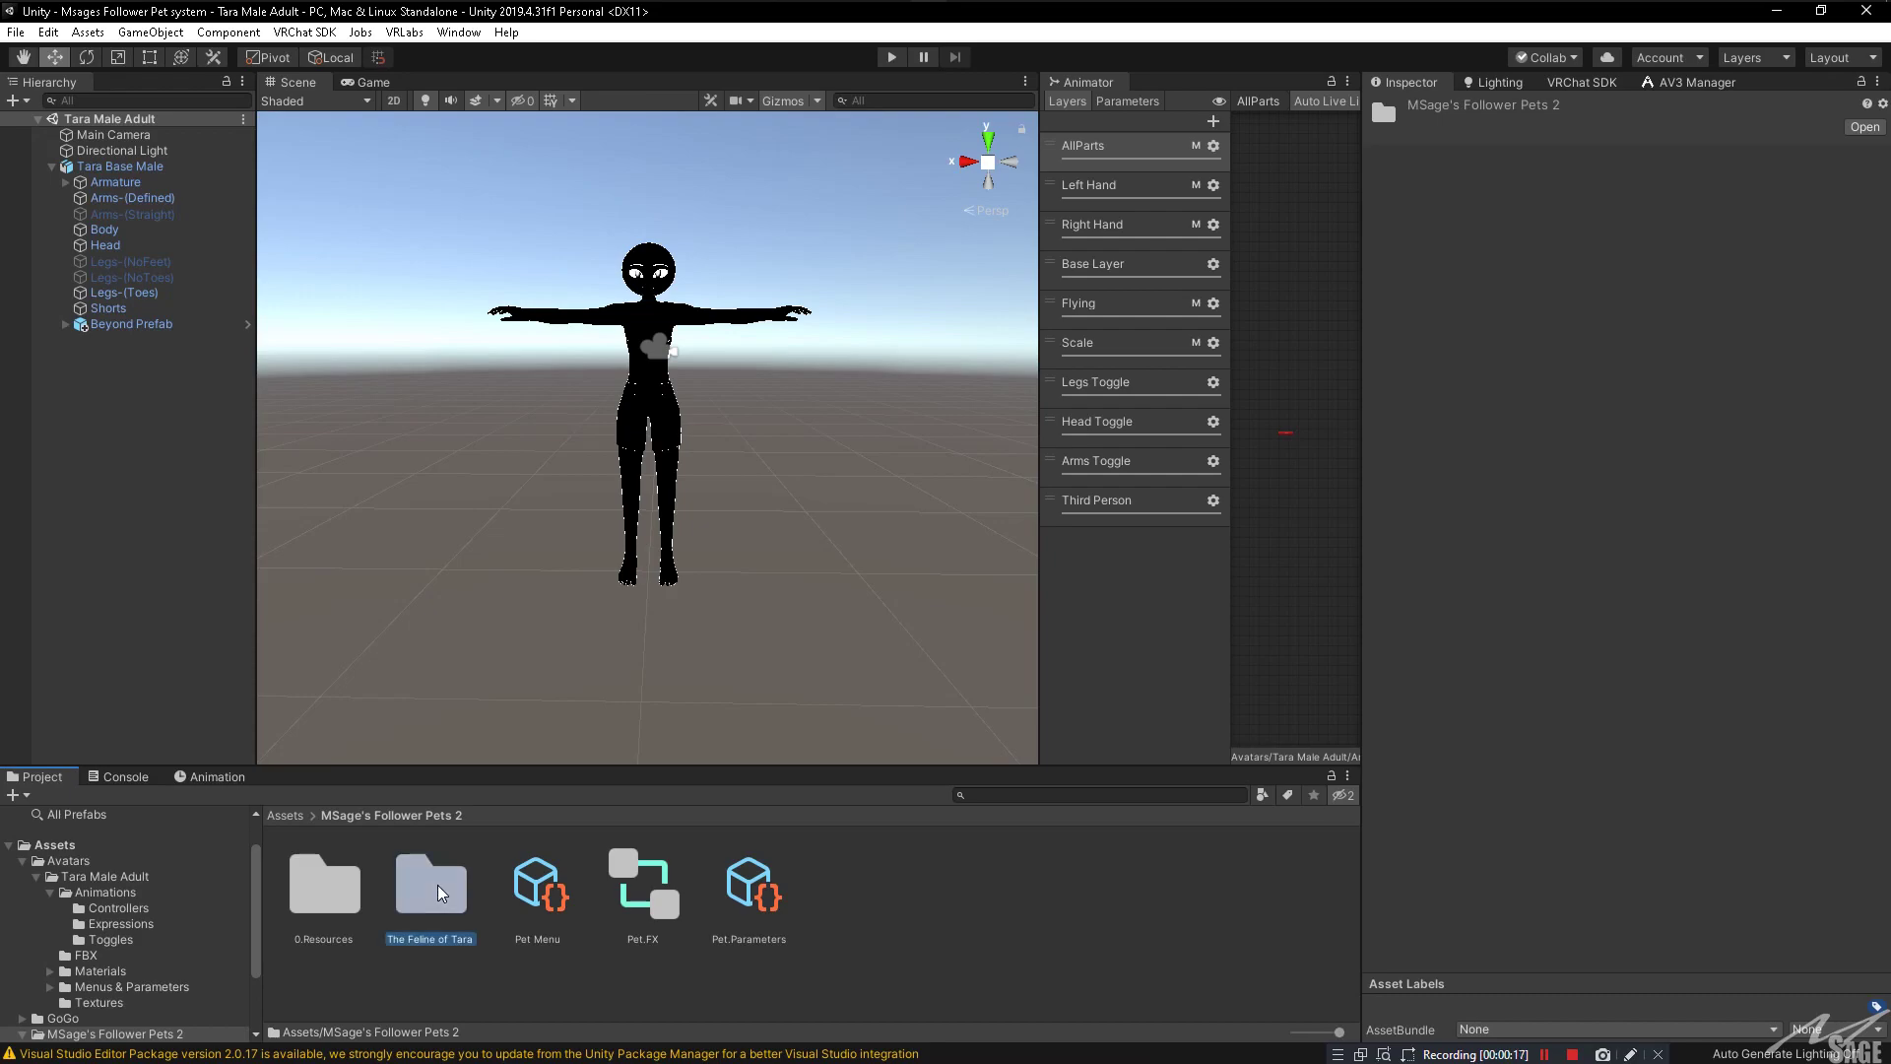
double_click(433, 894)
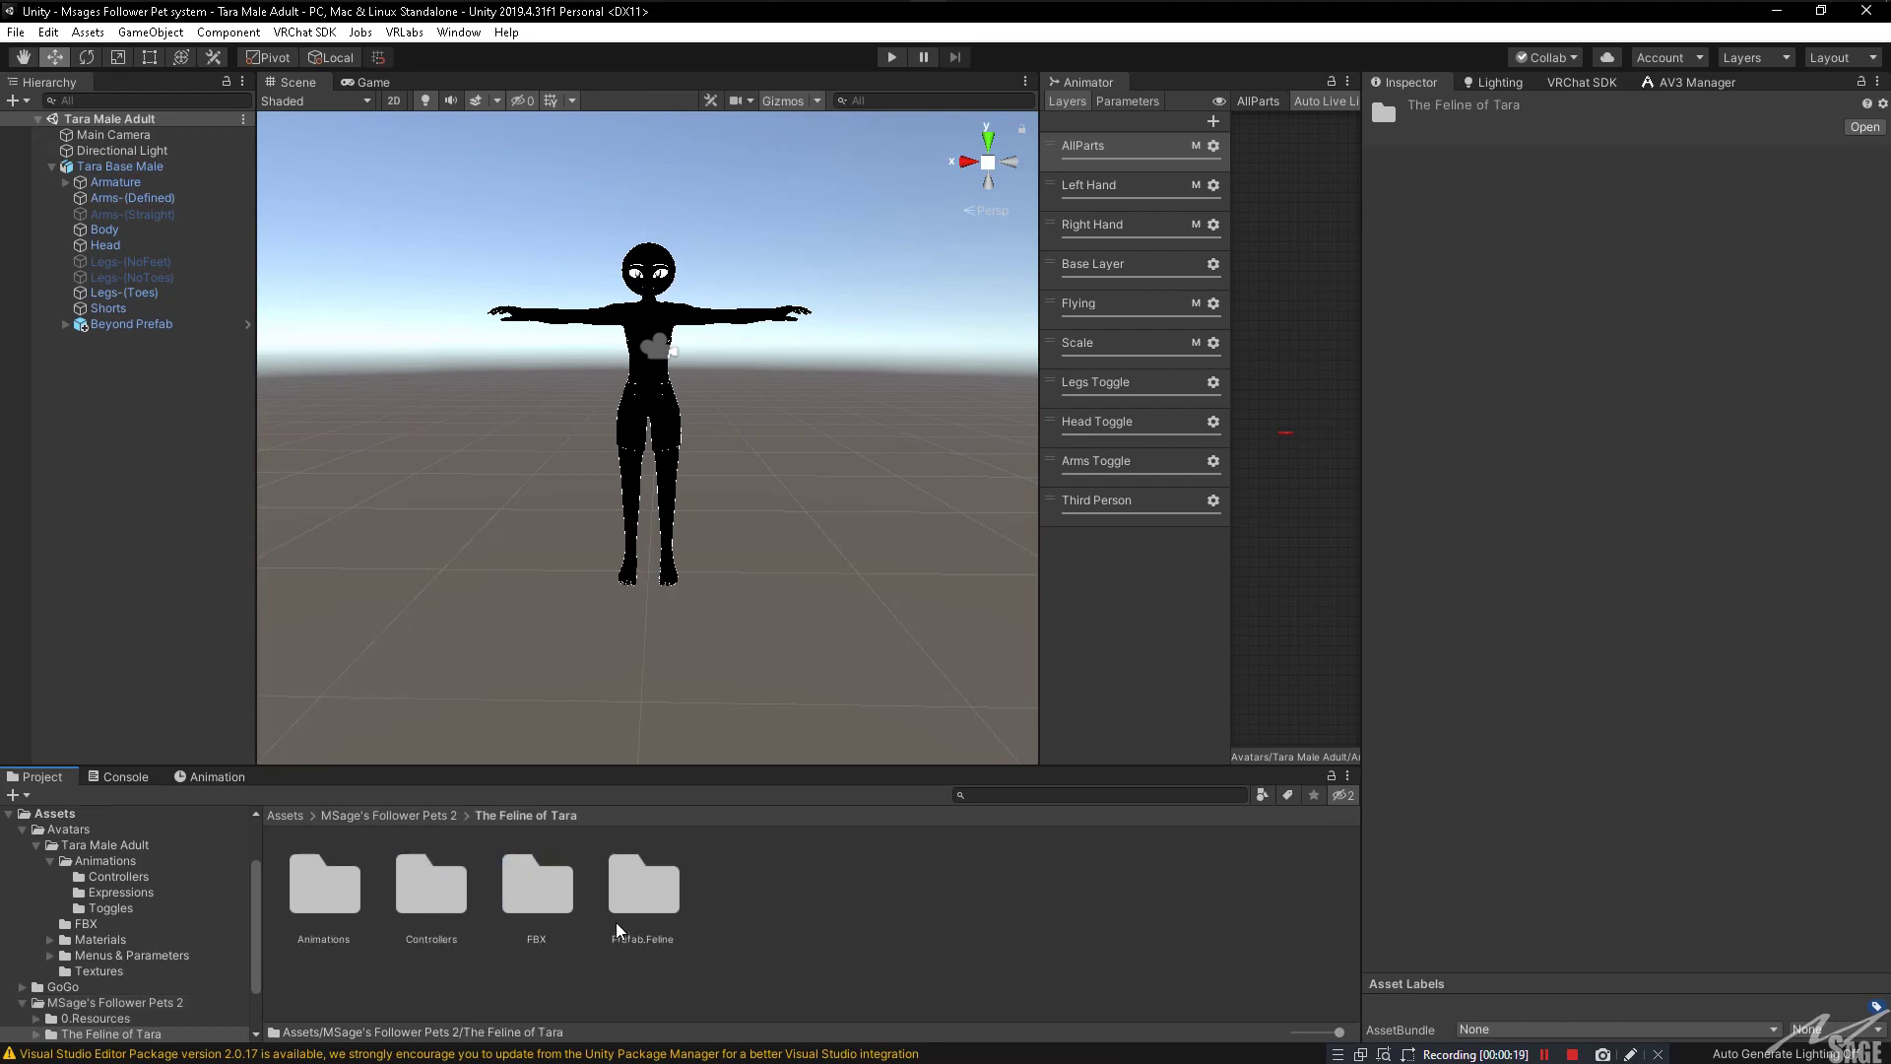
double_click(647, 899)
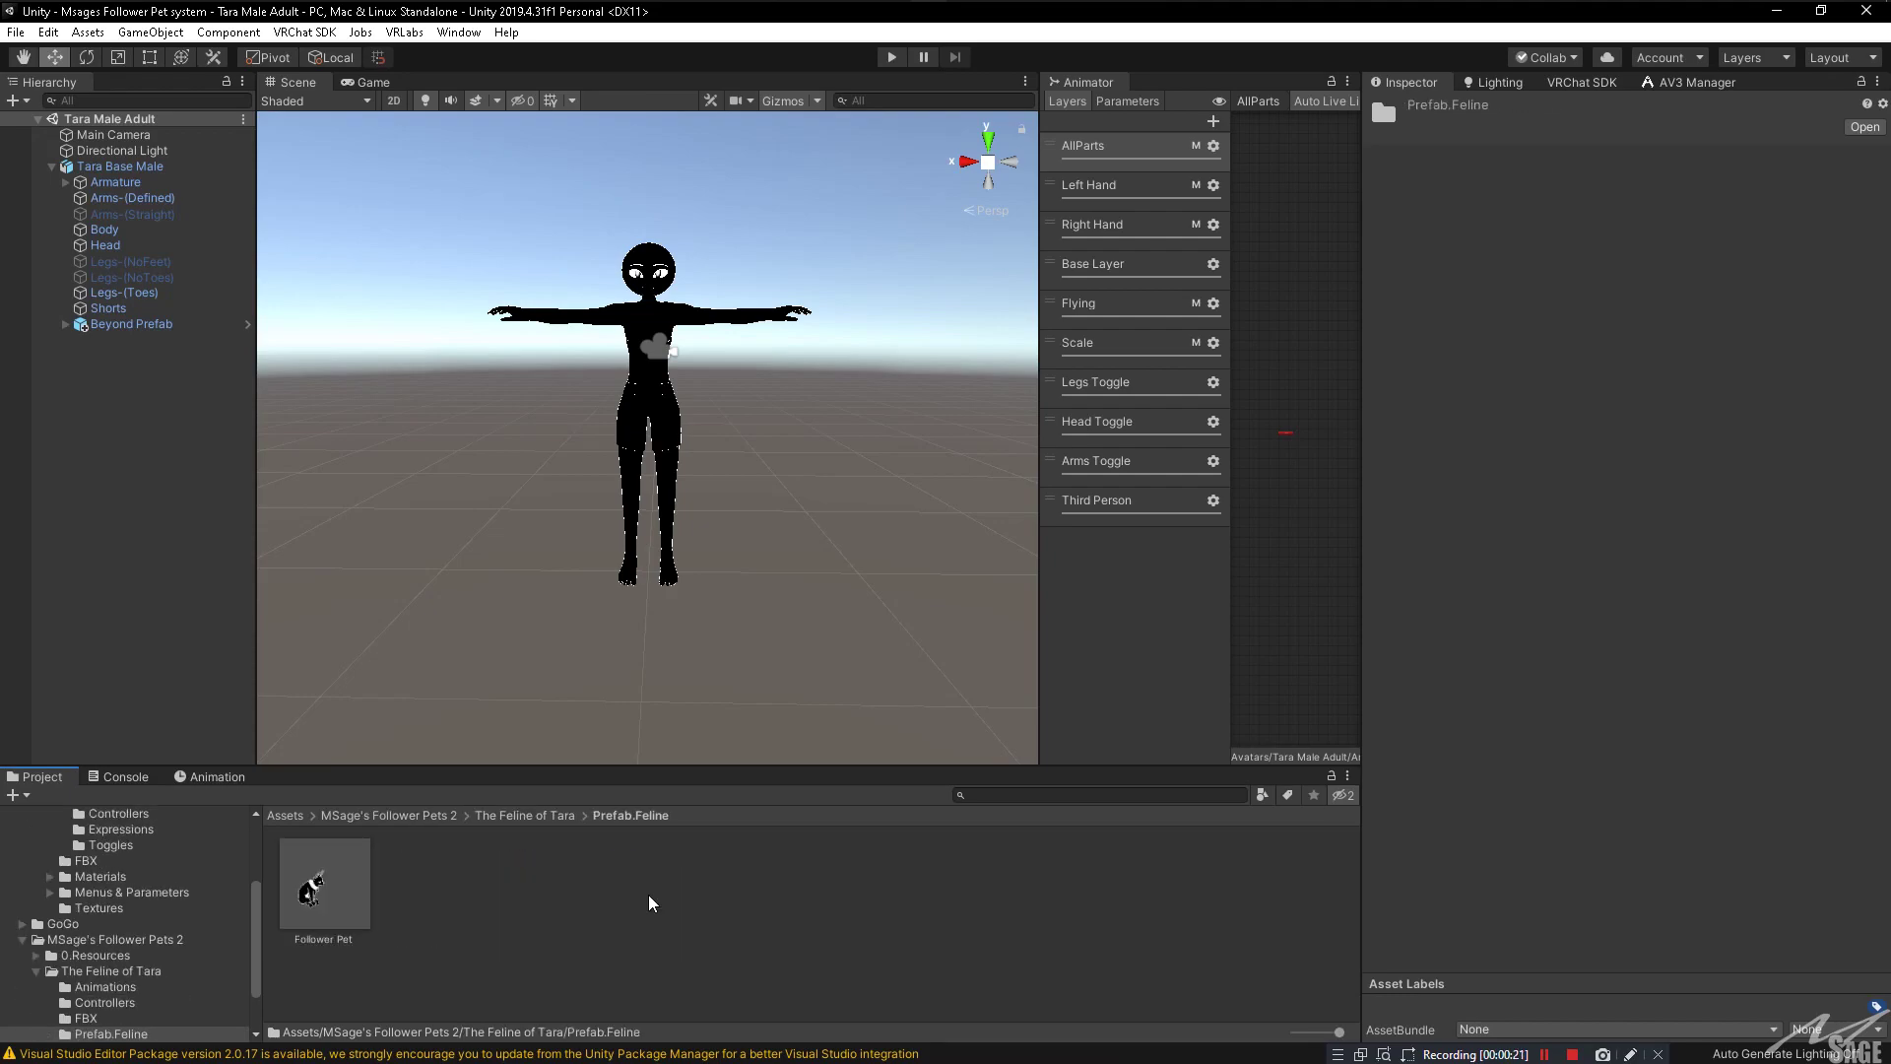
left_click(335, 913)
left_click_drag(335, 913, 133, 171)
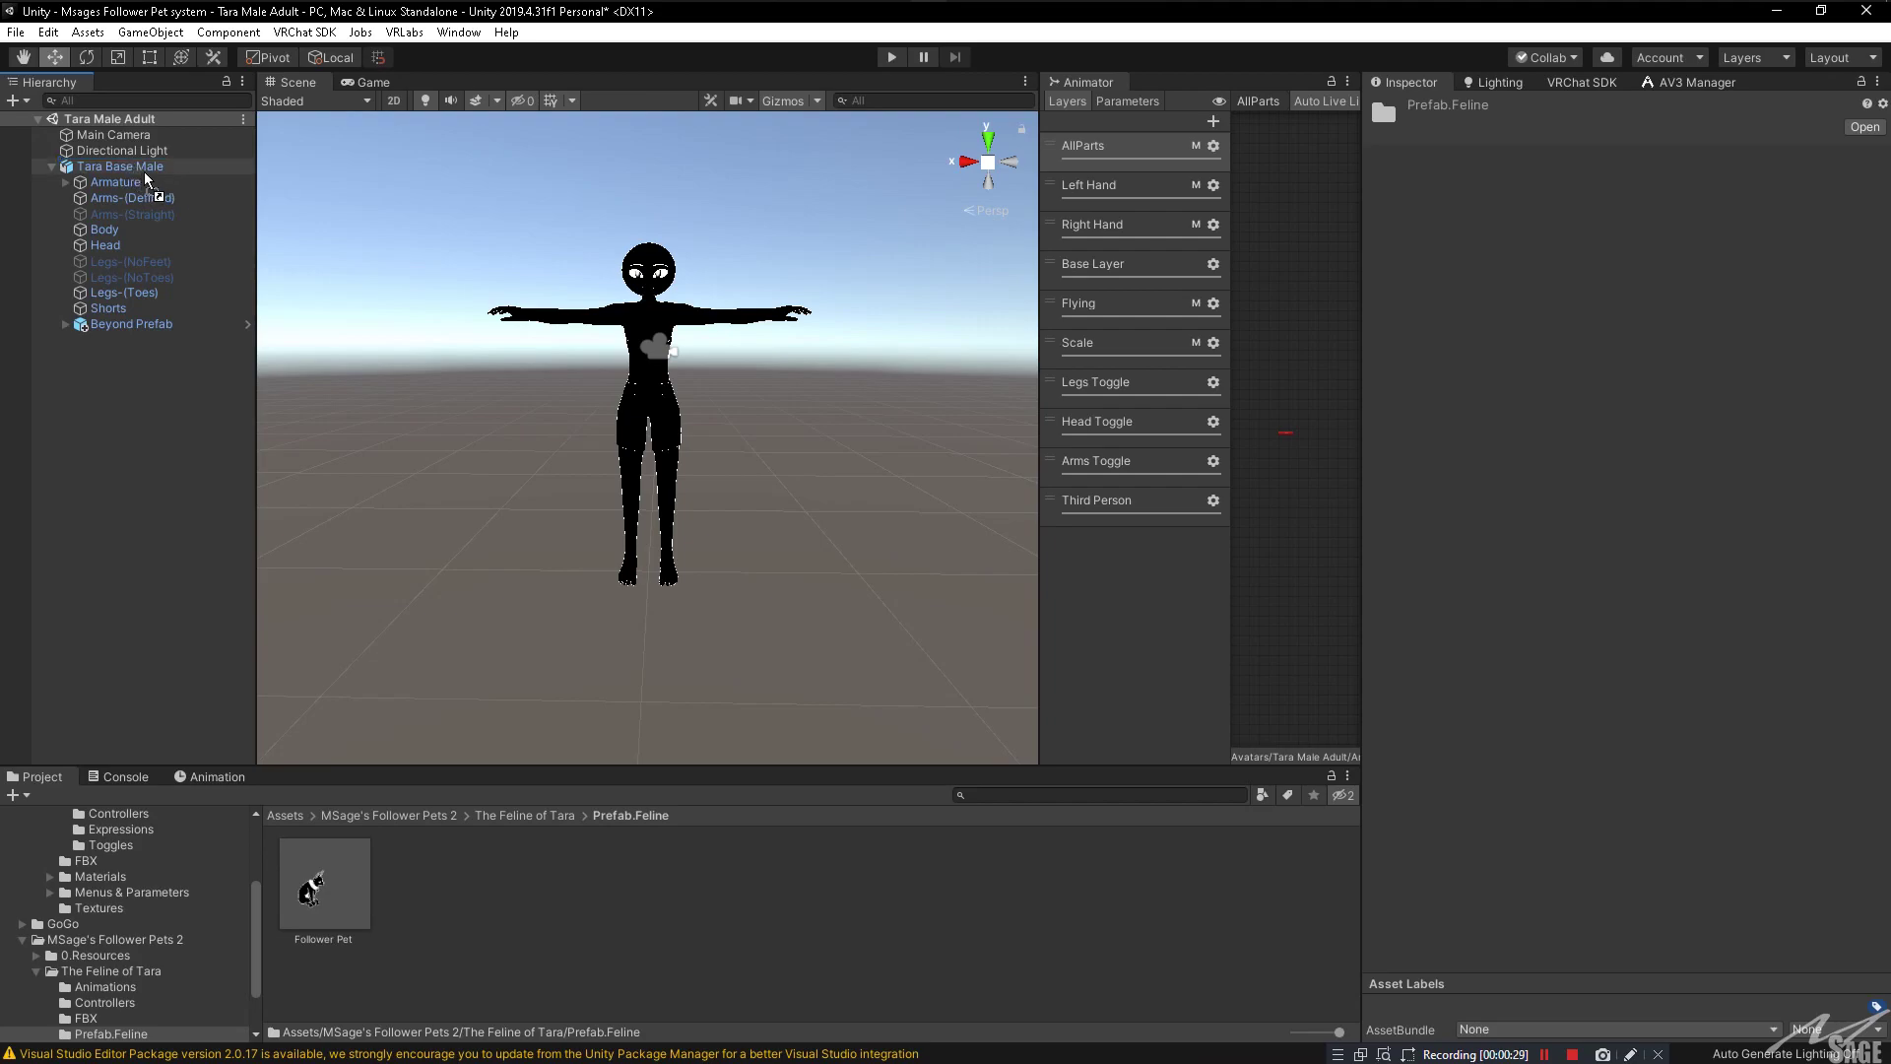
middle_click_drag(747, 646, 660, 480)
left_click_drag(660, 480, 749, 488, "alt")
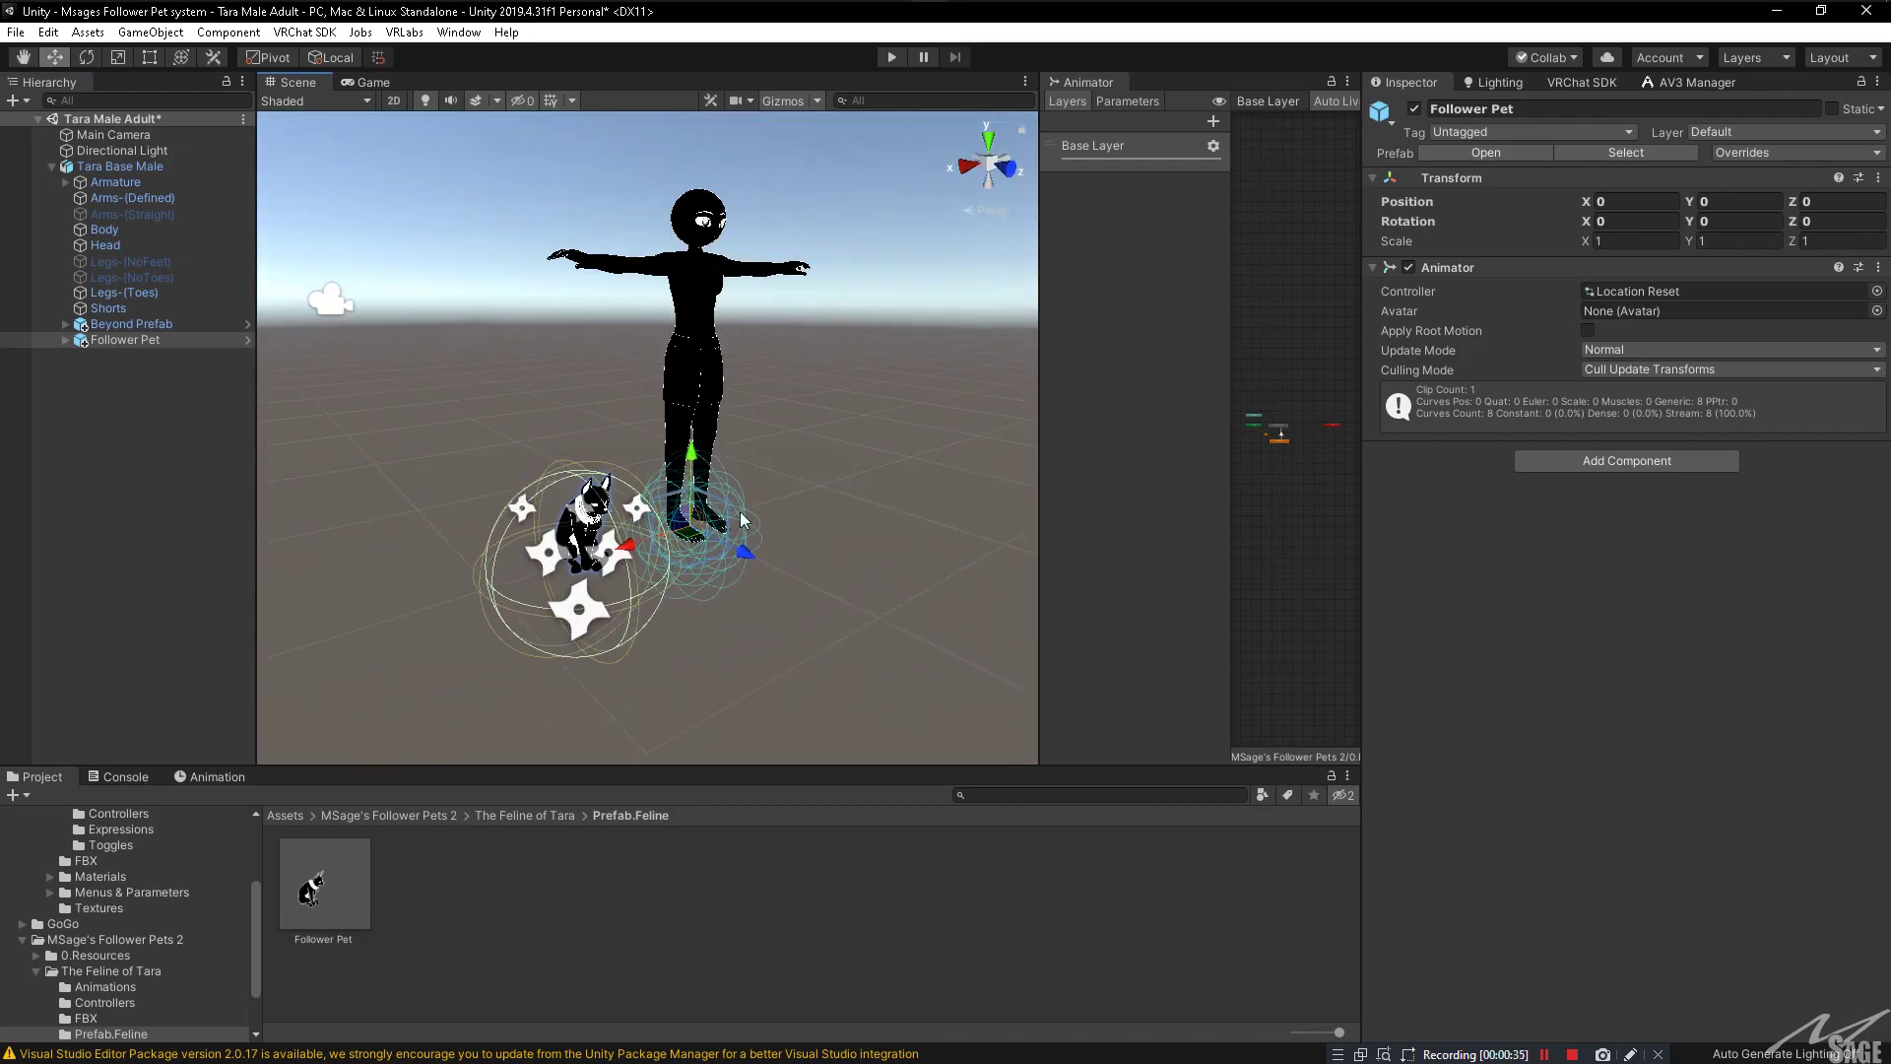
scroll(748, 487, "up", 4)
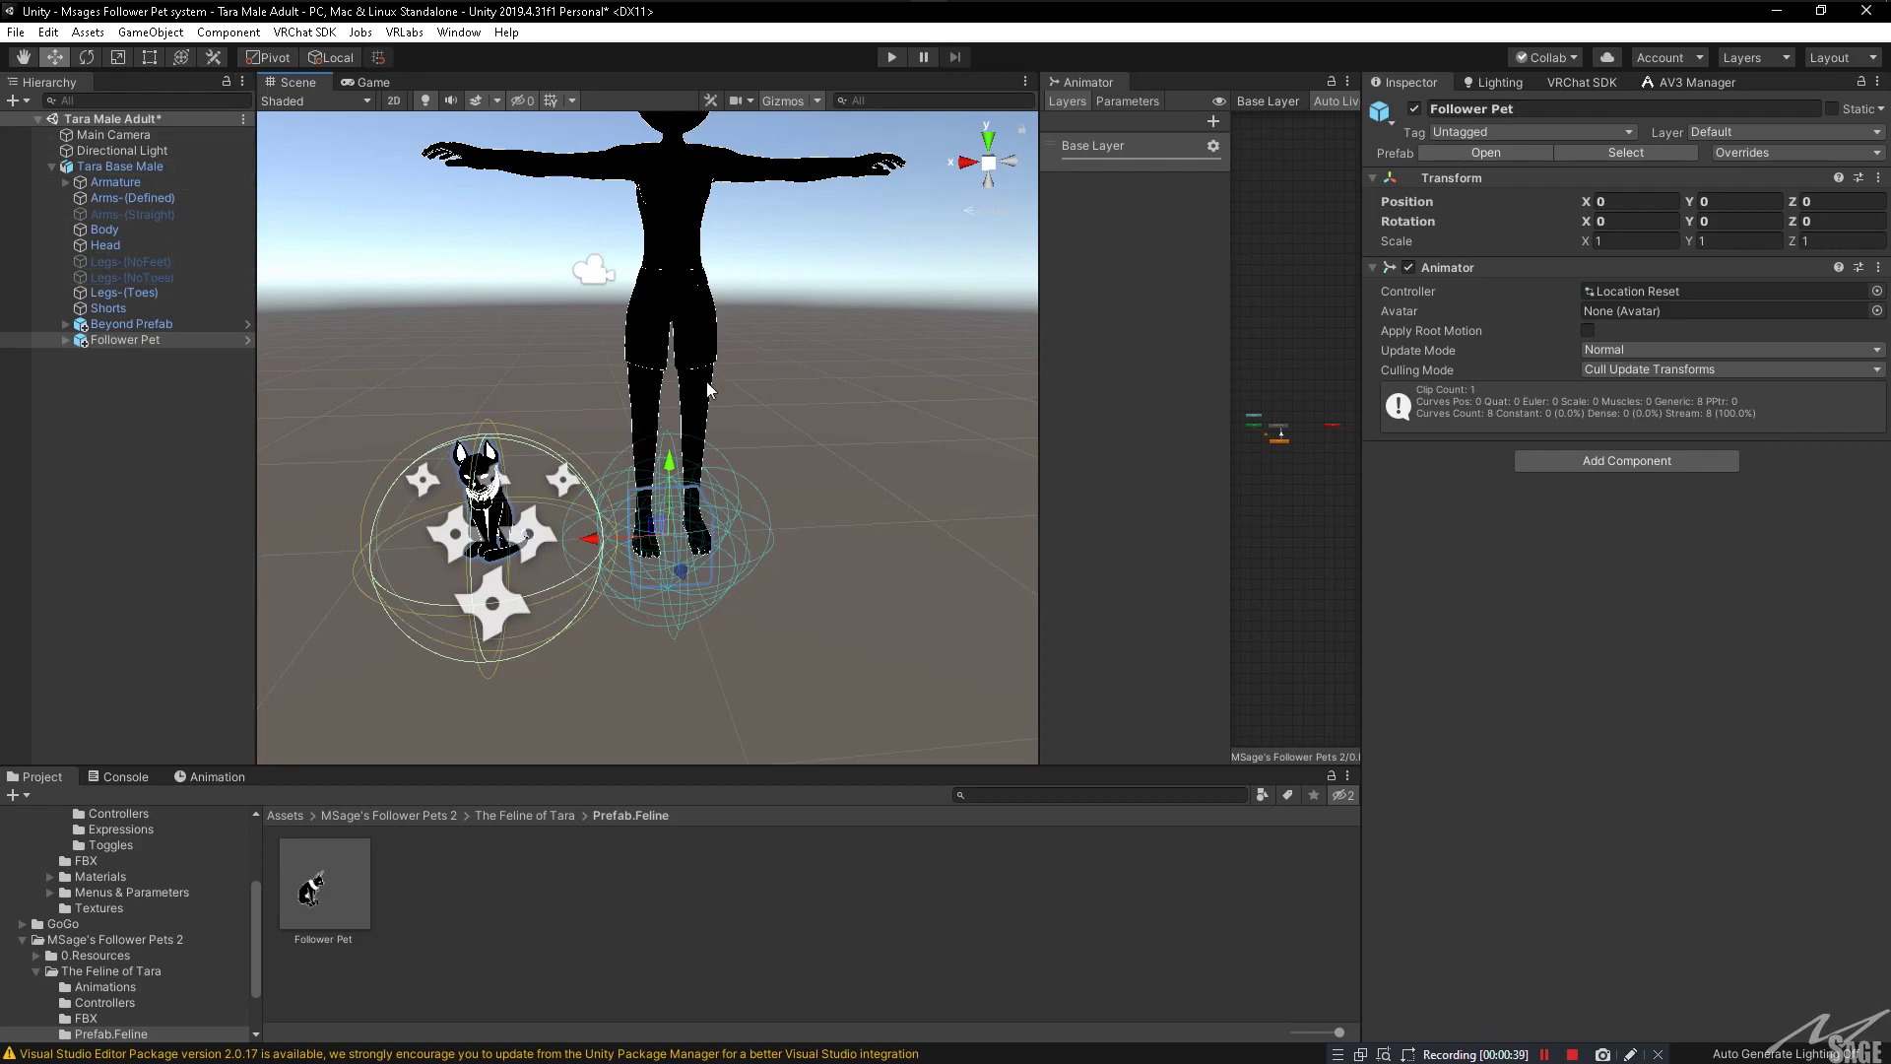
scroll(709, 389, "down", 3)
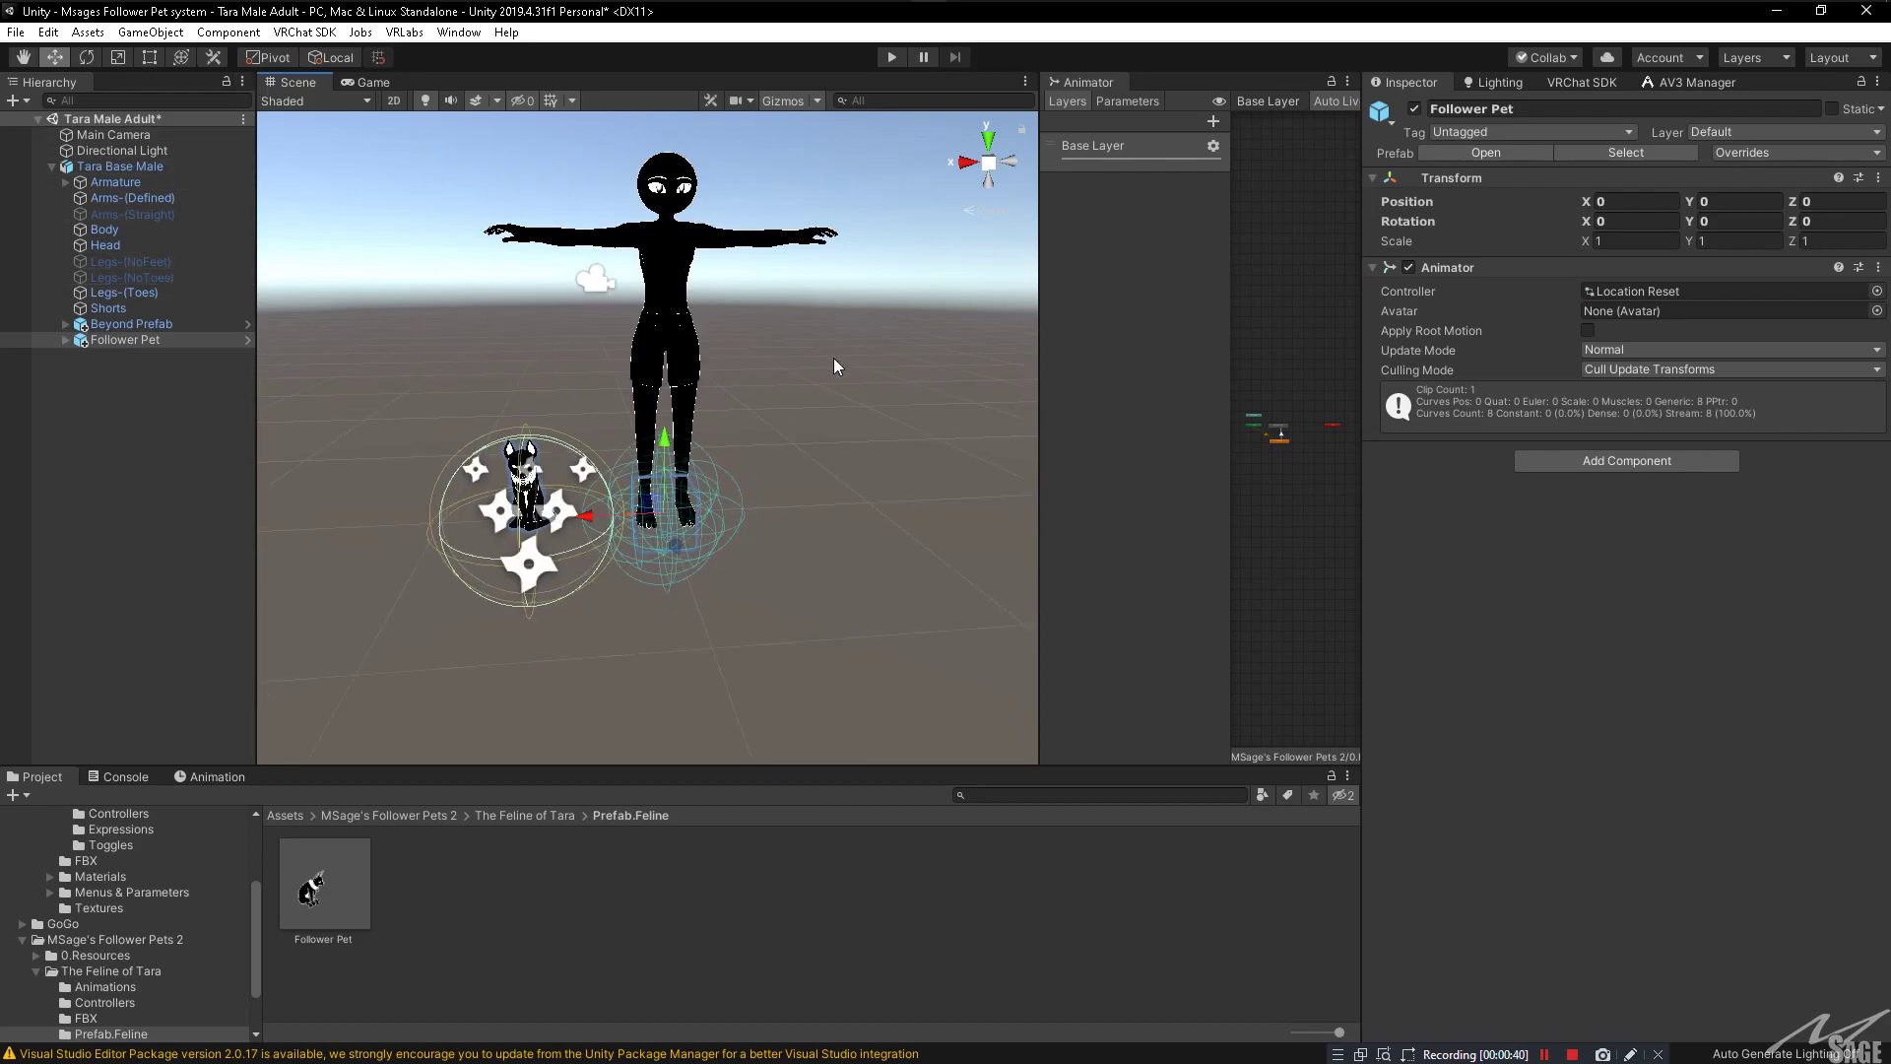
left_click_drag(834, 359, 805, 339, "alt")
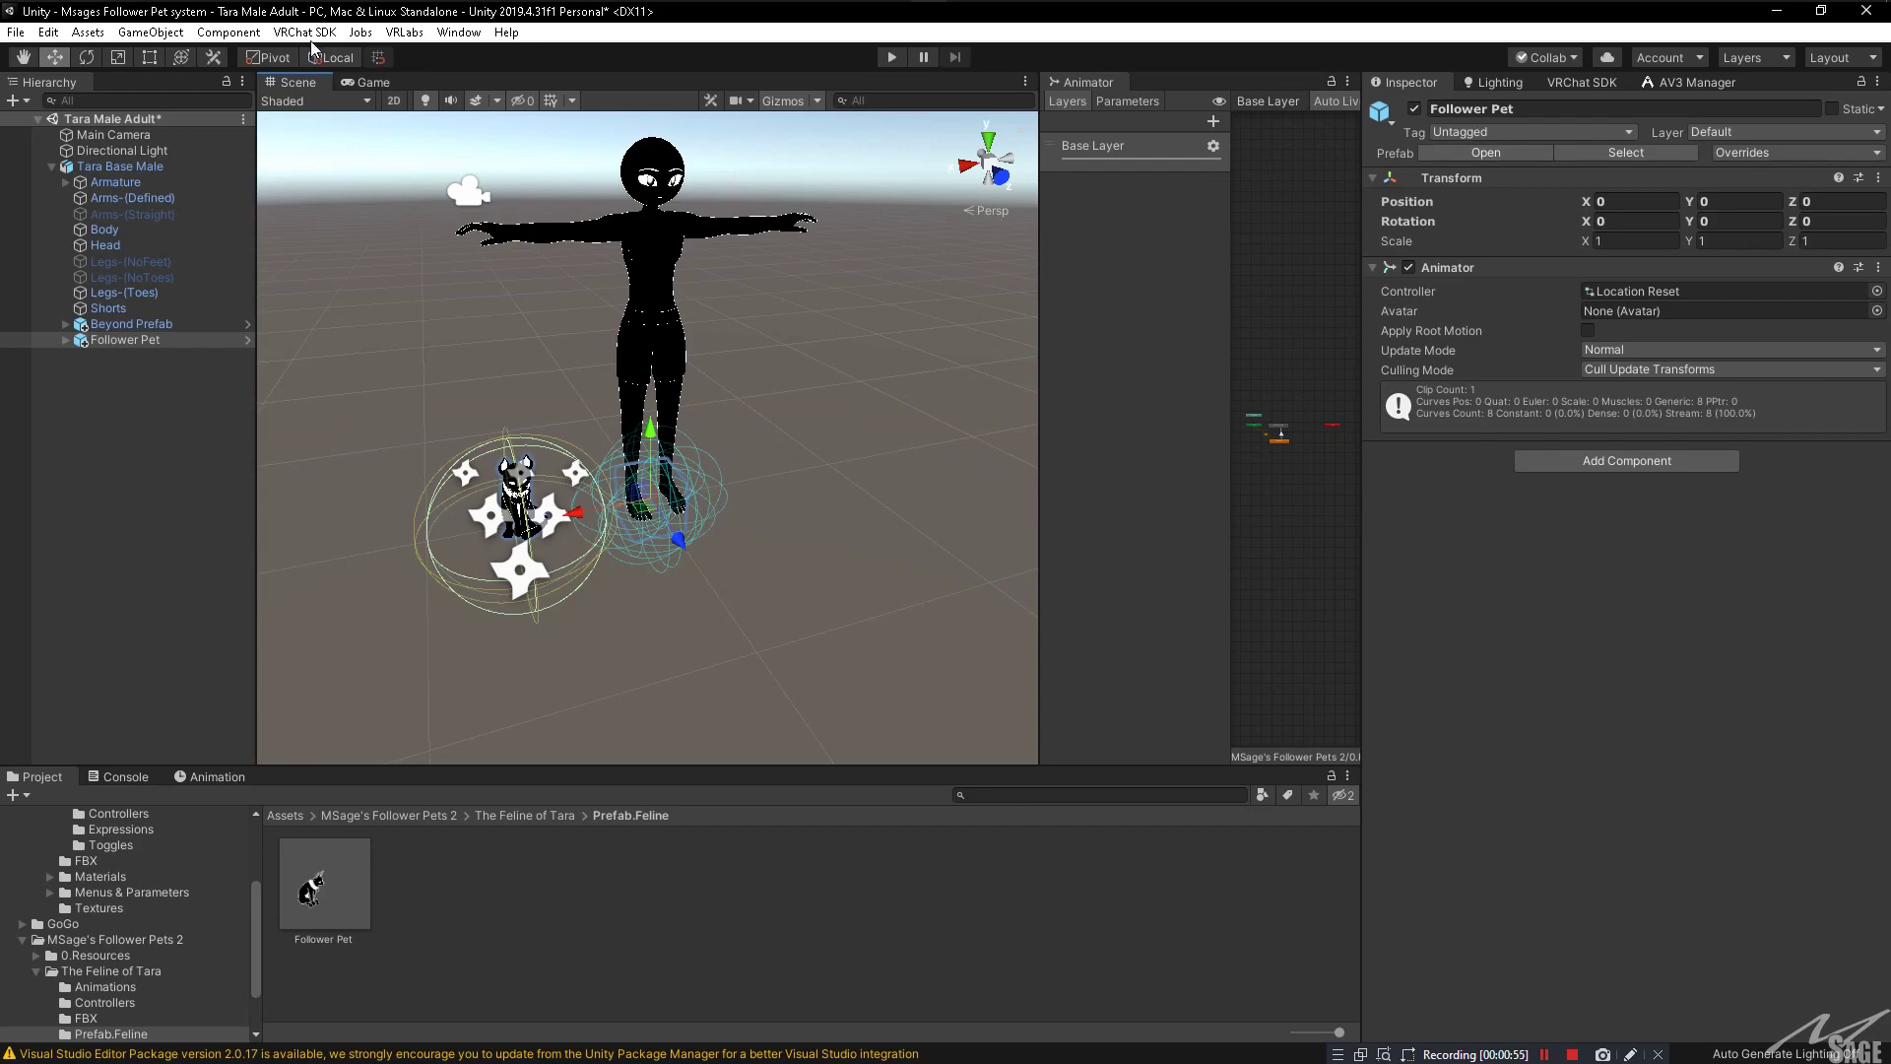
Step: Put Tara Base Male in the Avatars 3.0 Manager's Avatar field and expand its FX layer
left_click(1693, 87)
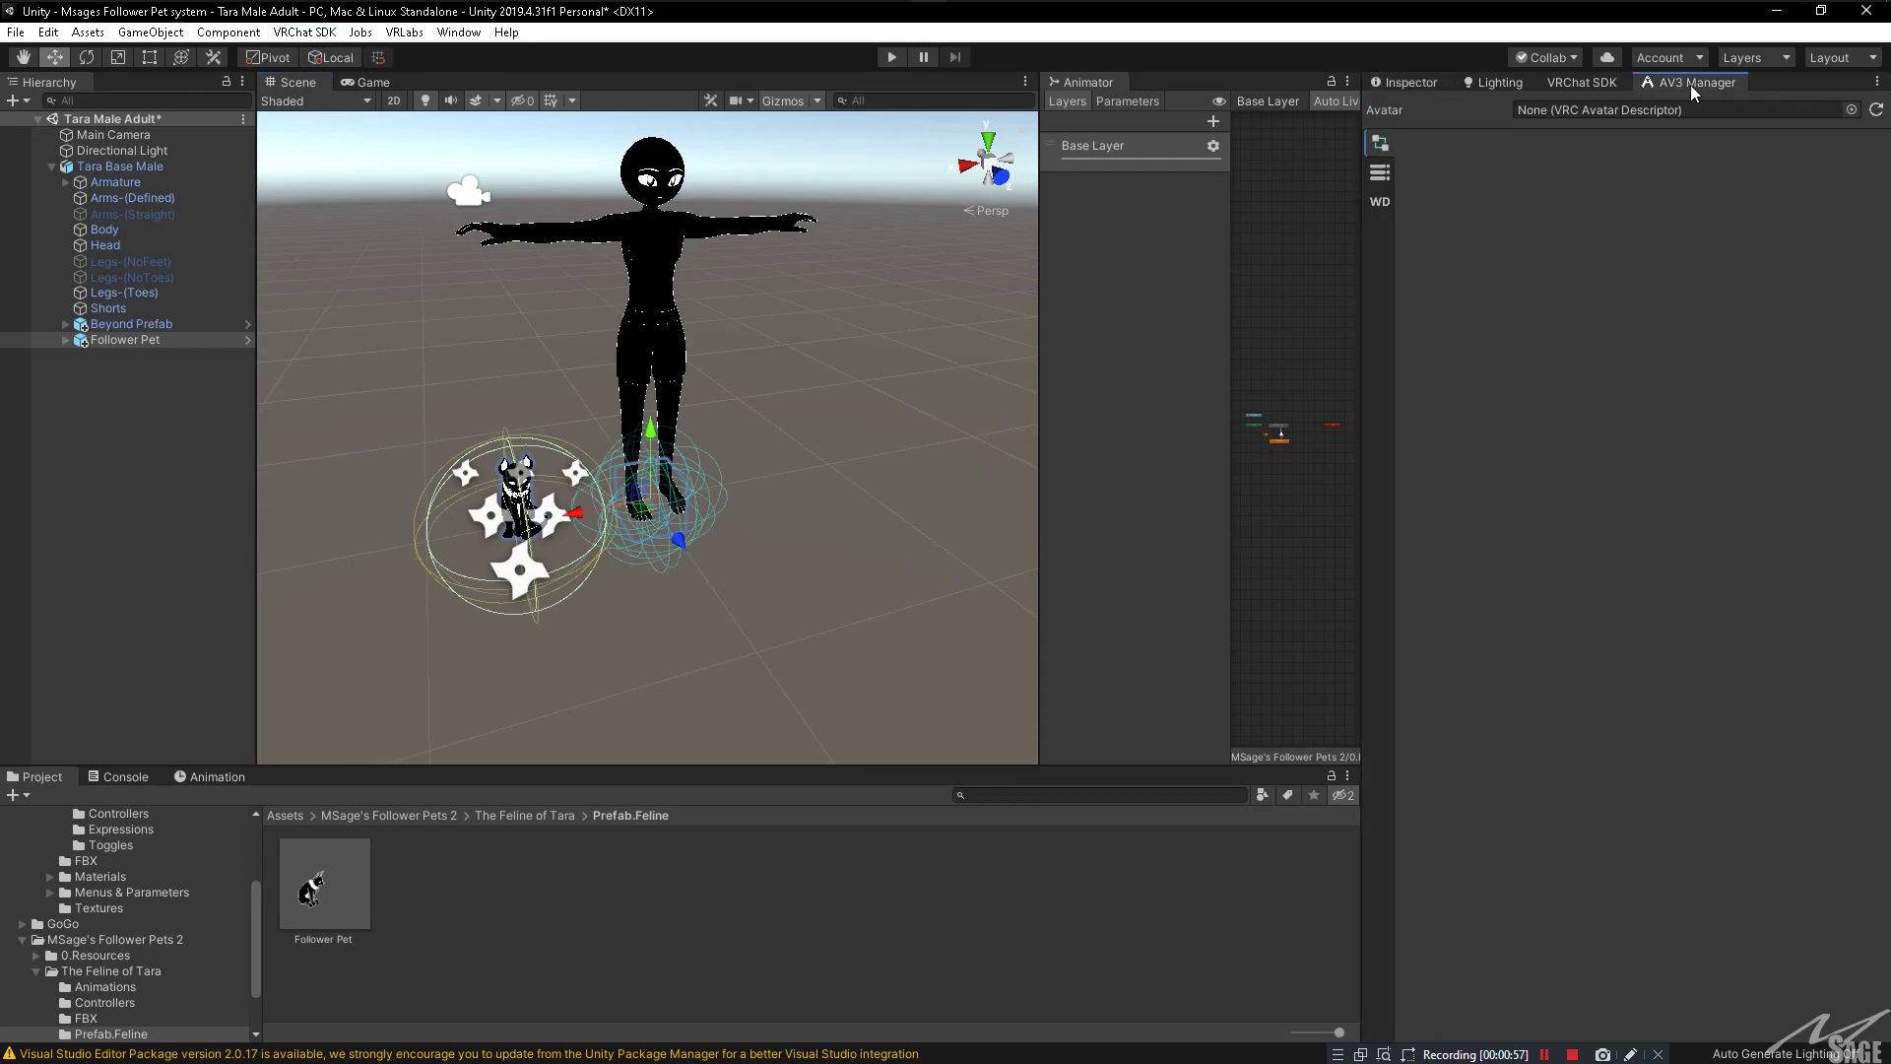
left_click(402, 33)
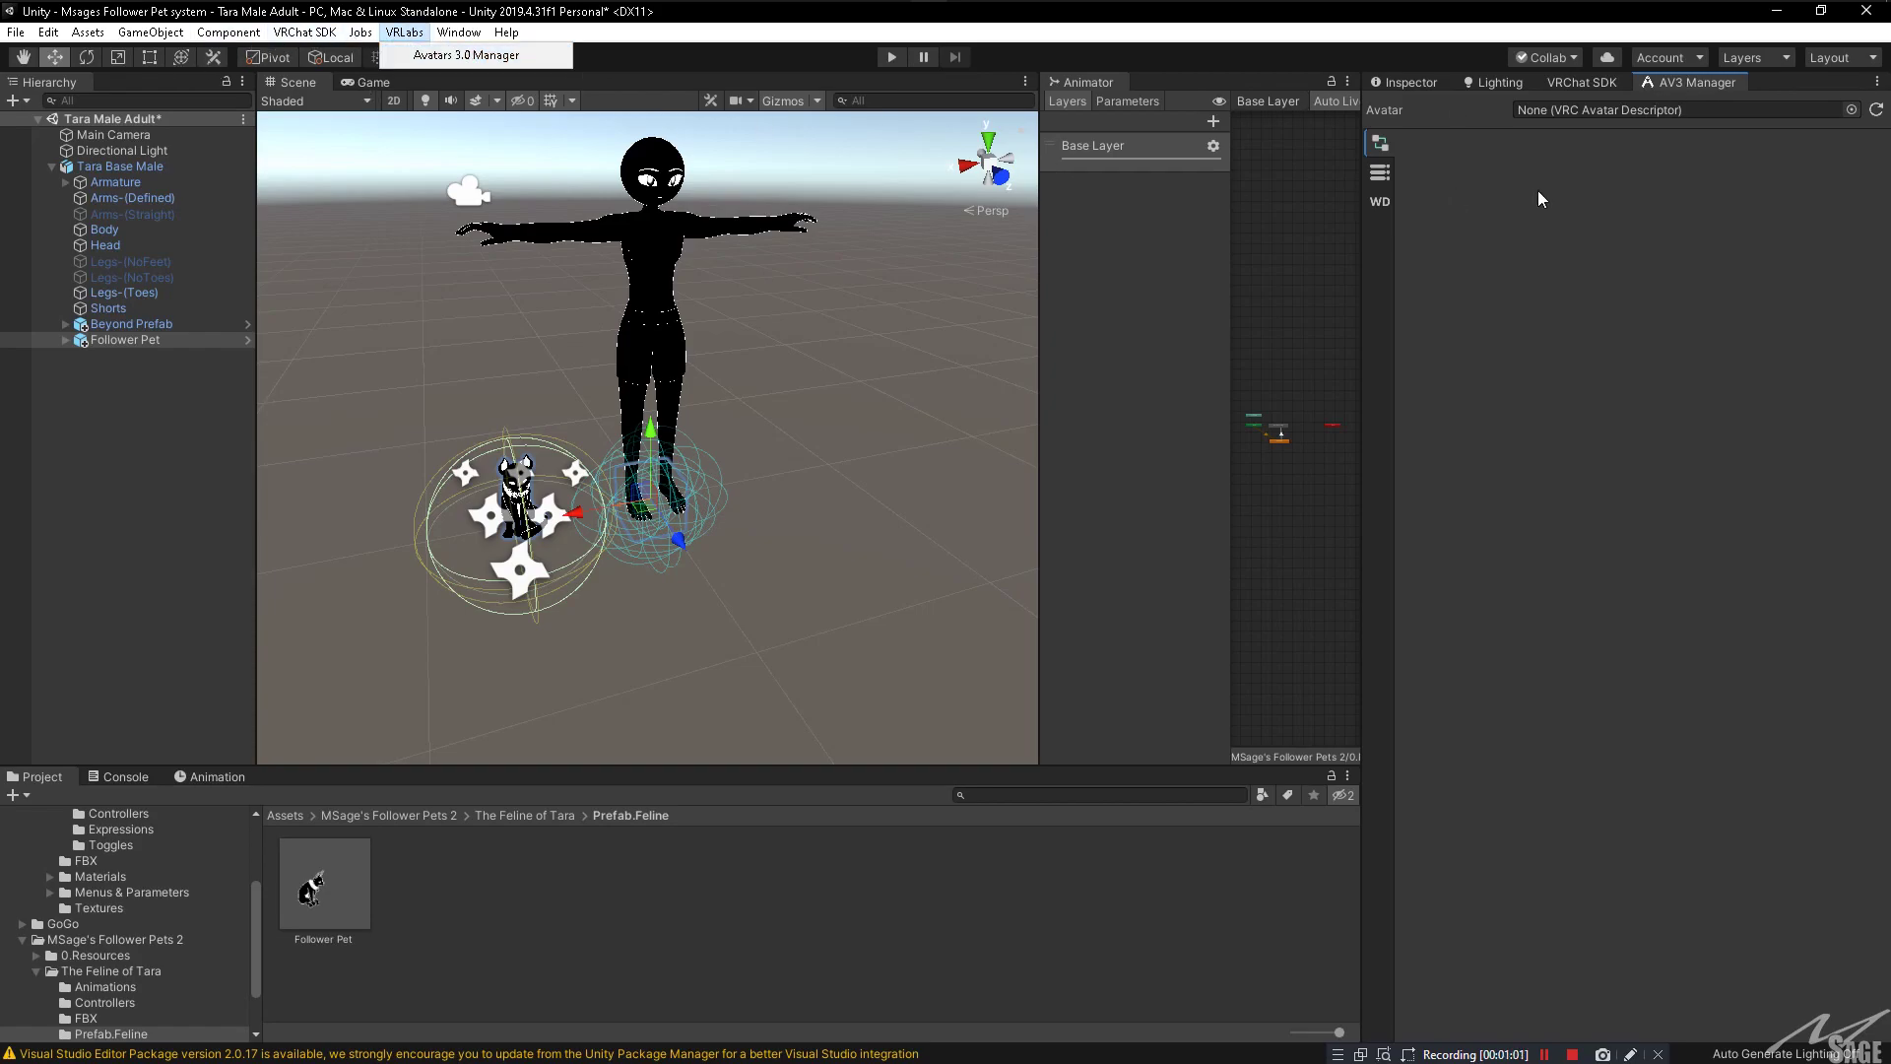
left_click(115, 167)
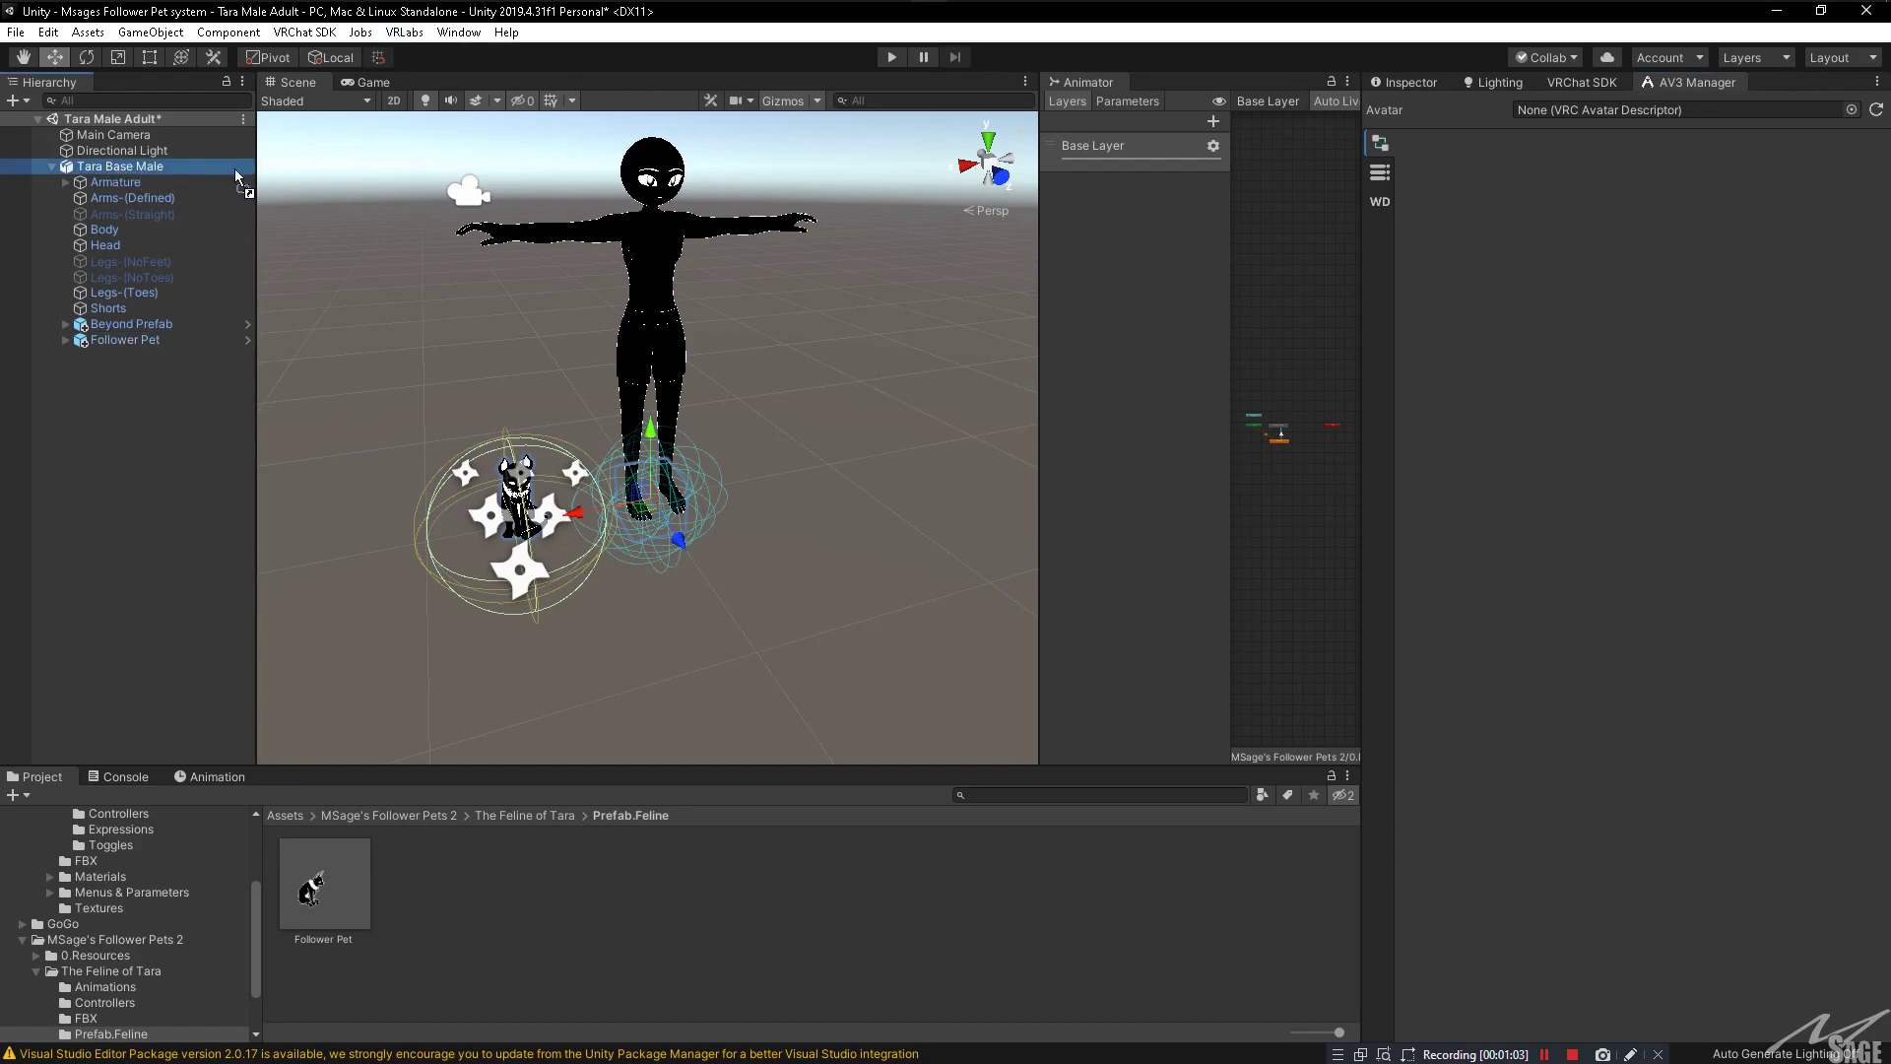
left_click_drag(120, 167, 1636, 113)
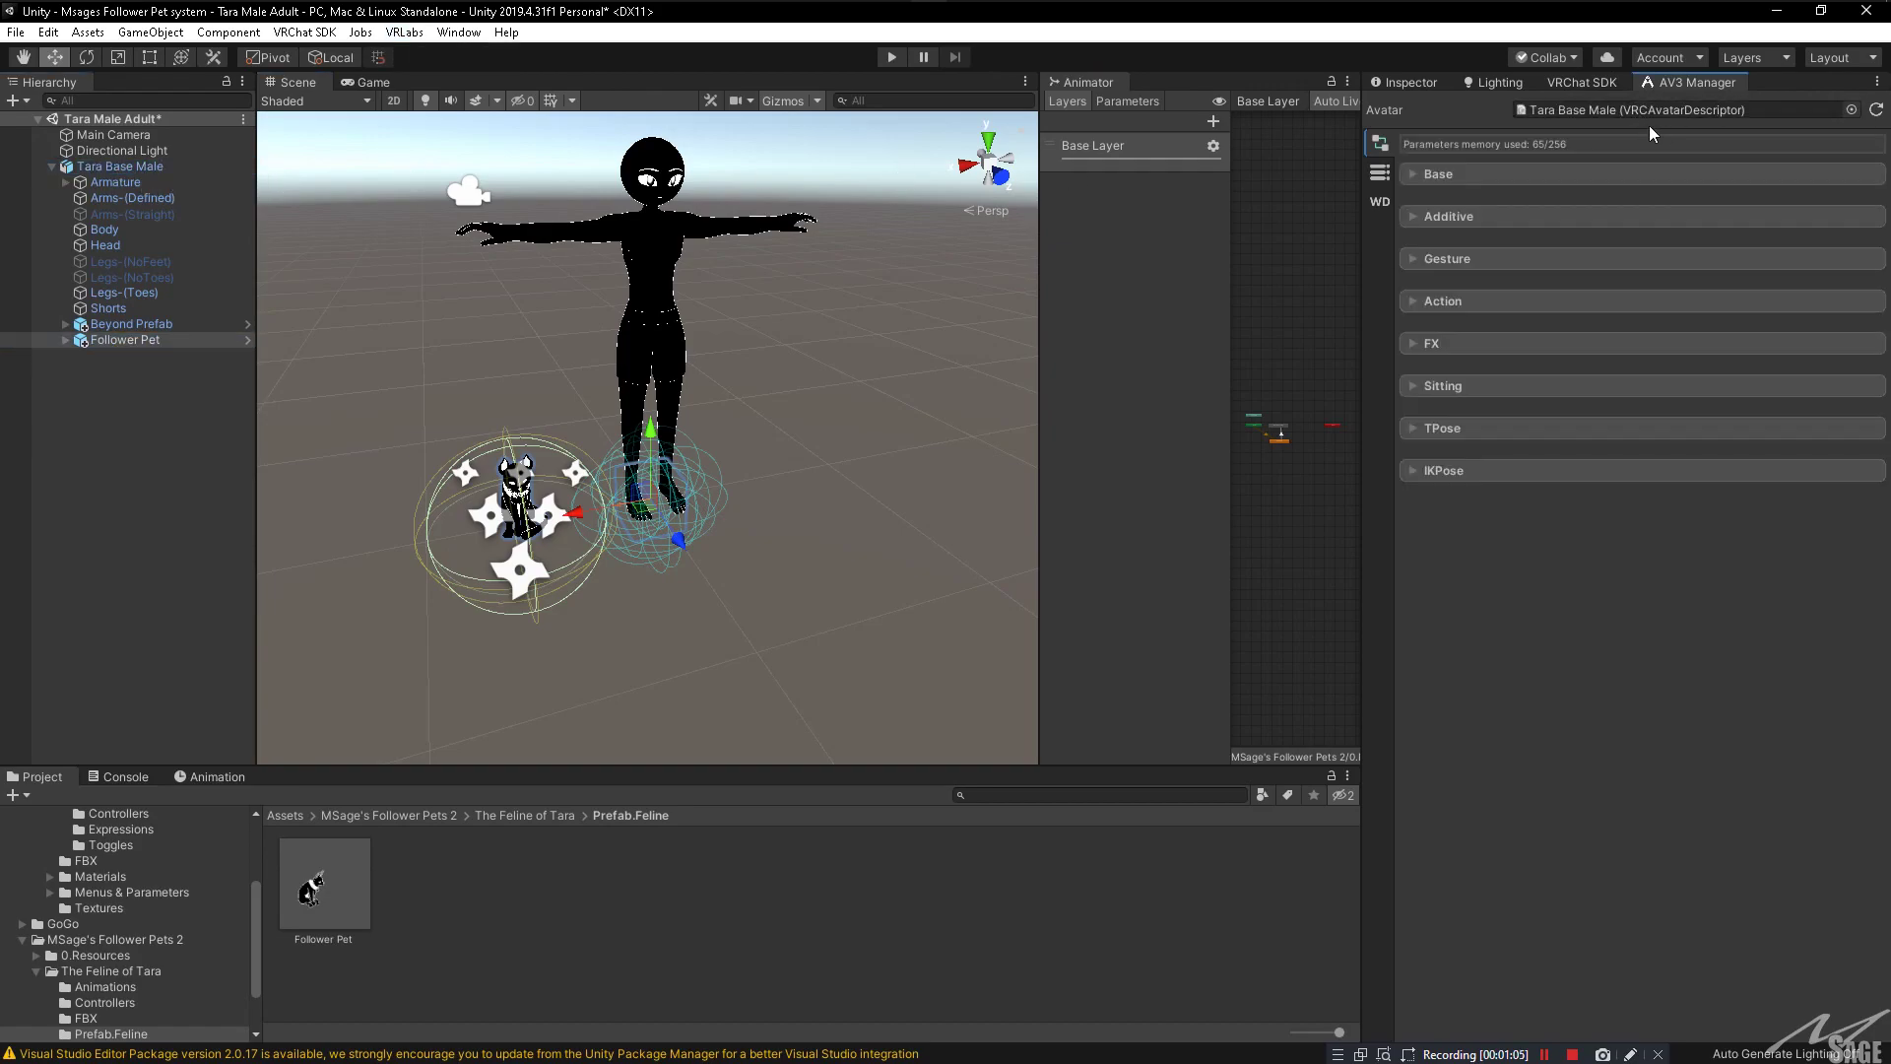
left_click(1406, 345)
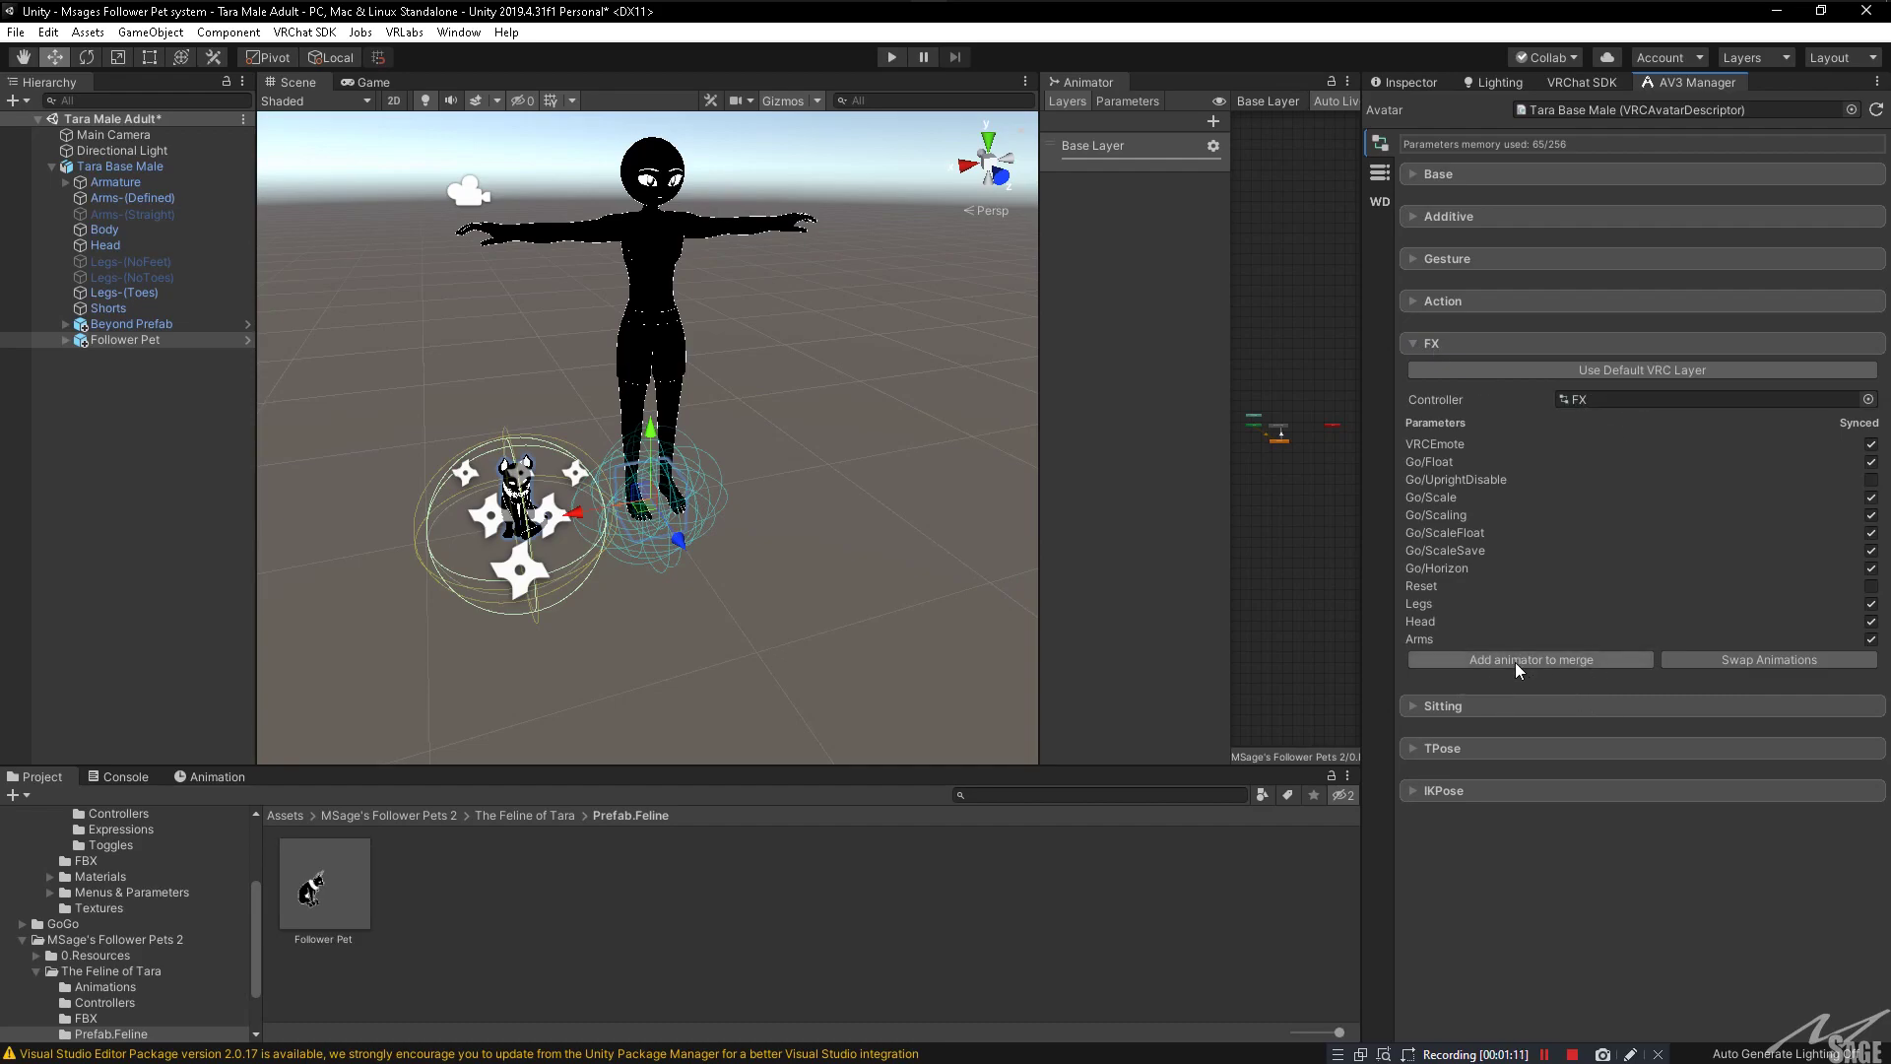
Step: Add Pet.FX as an animator to merge and merge it into a new copy of FX
left_click(1541, 666)
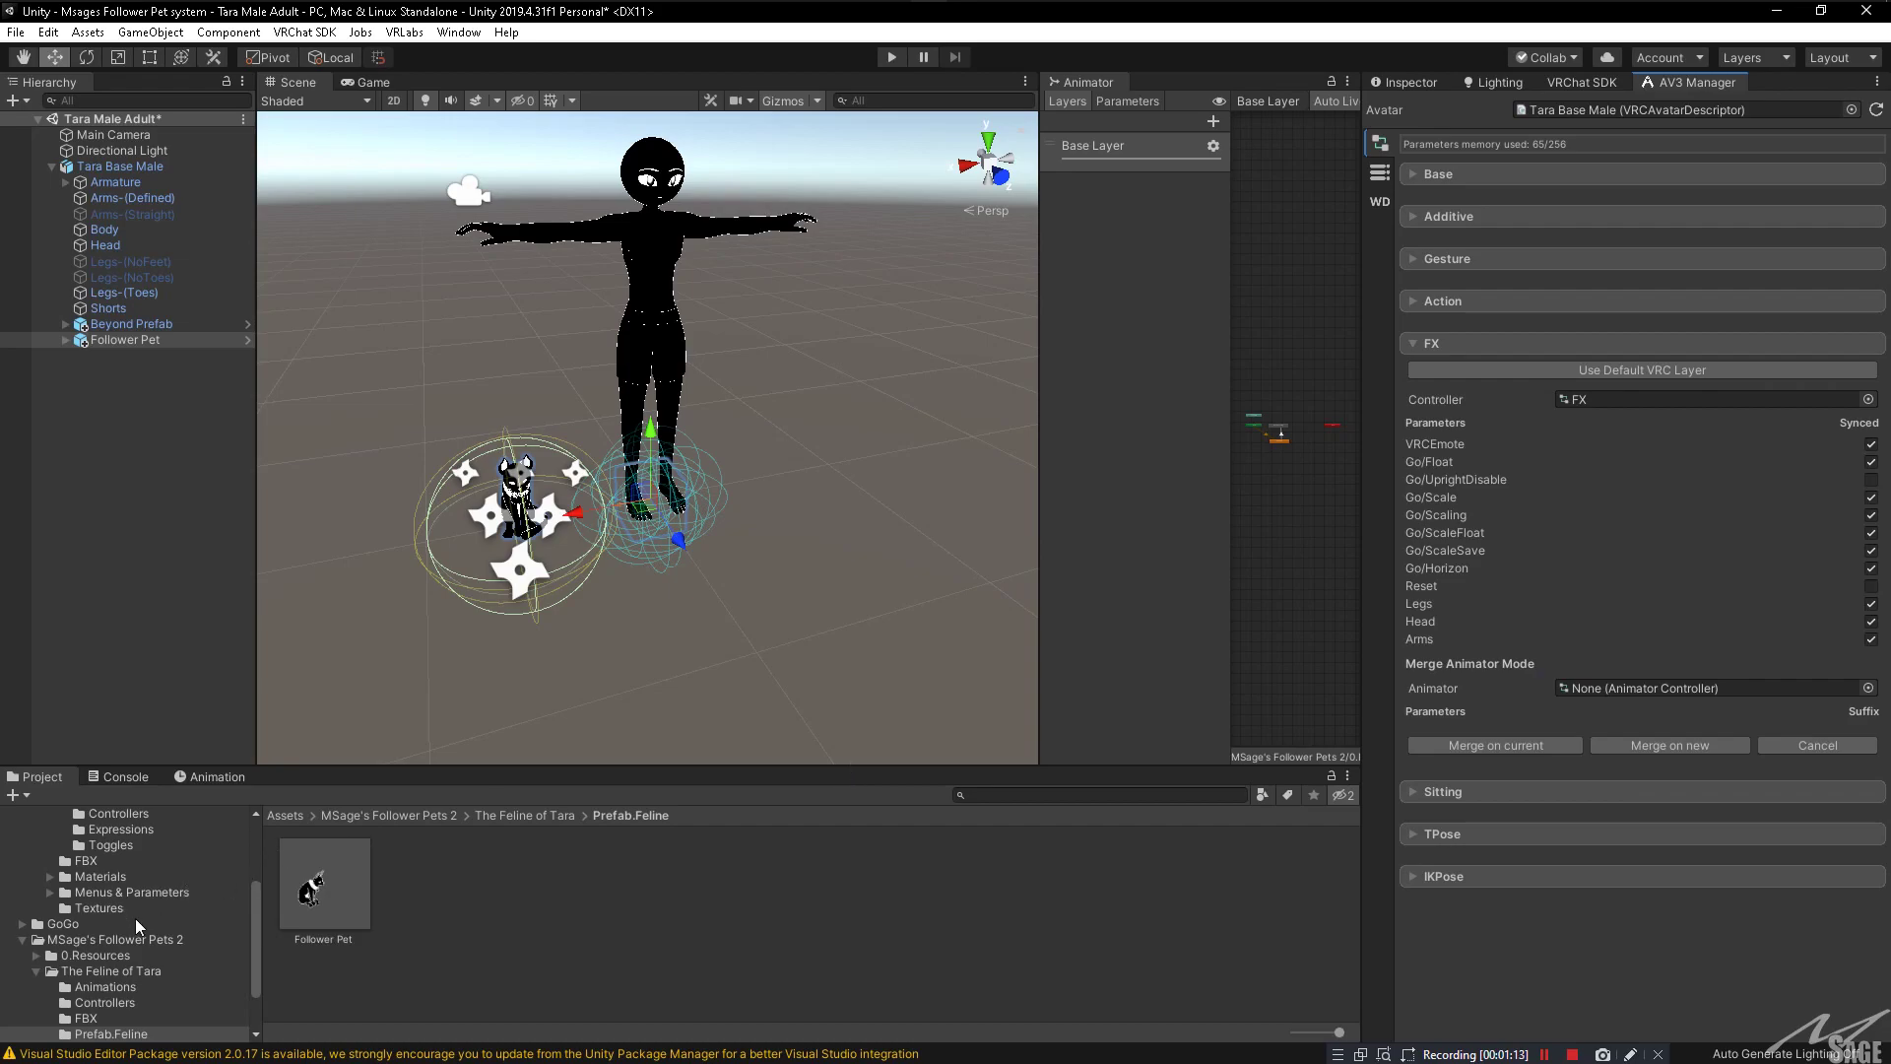
scroll(139, 934, "down", 2)
scroll(92, 913, "up", 2)
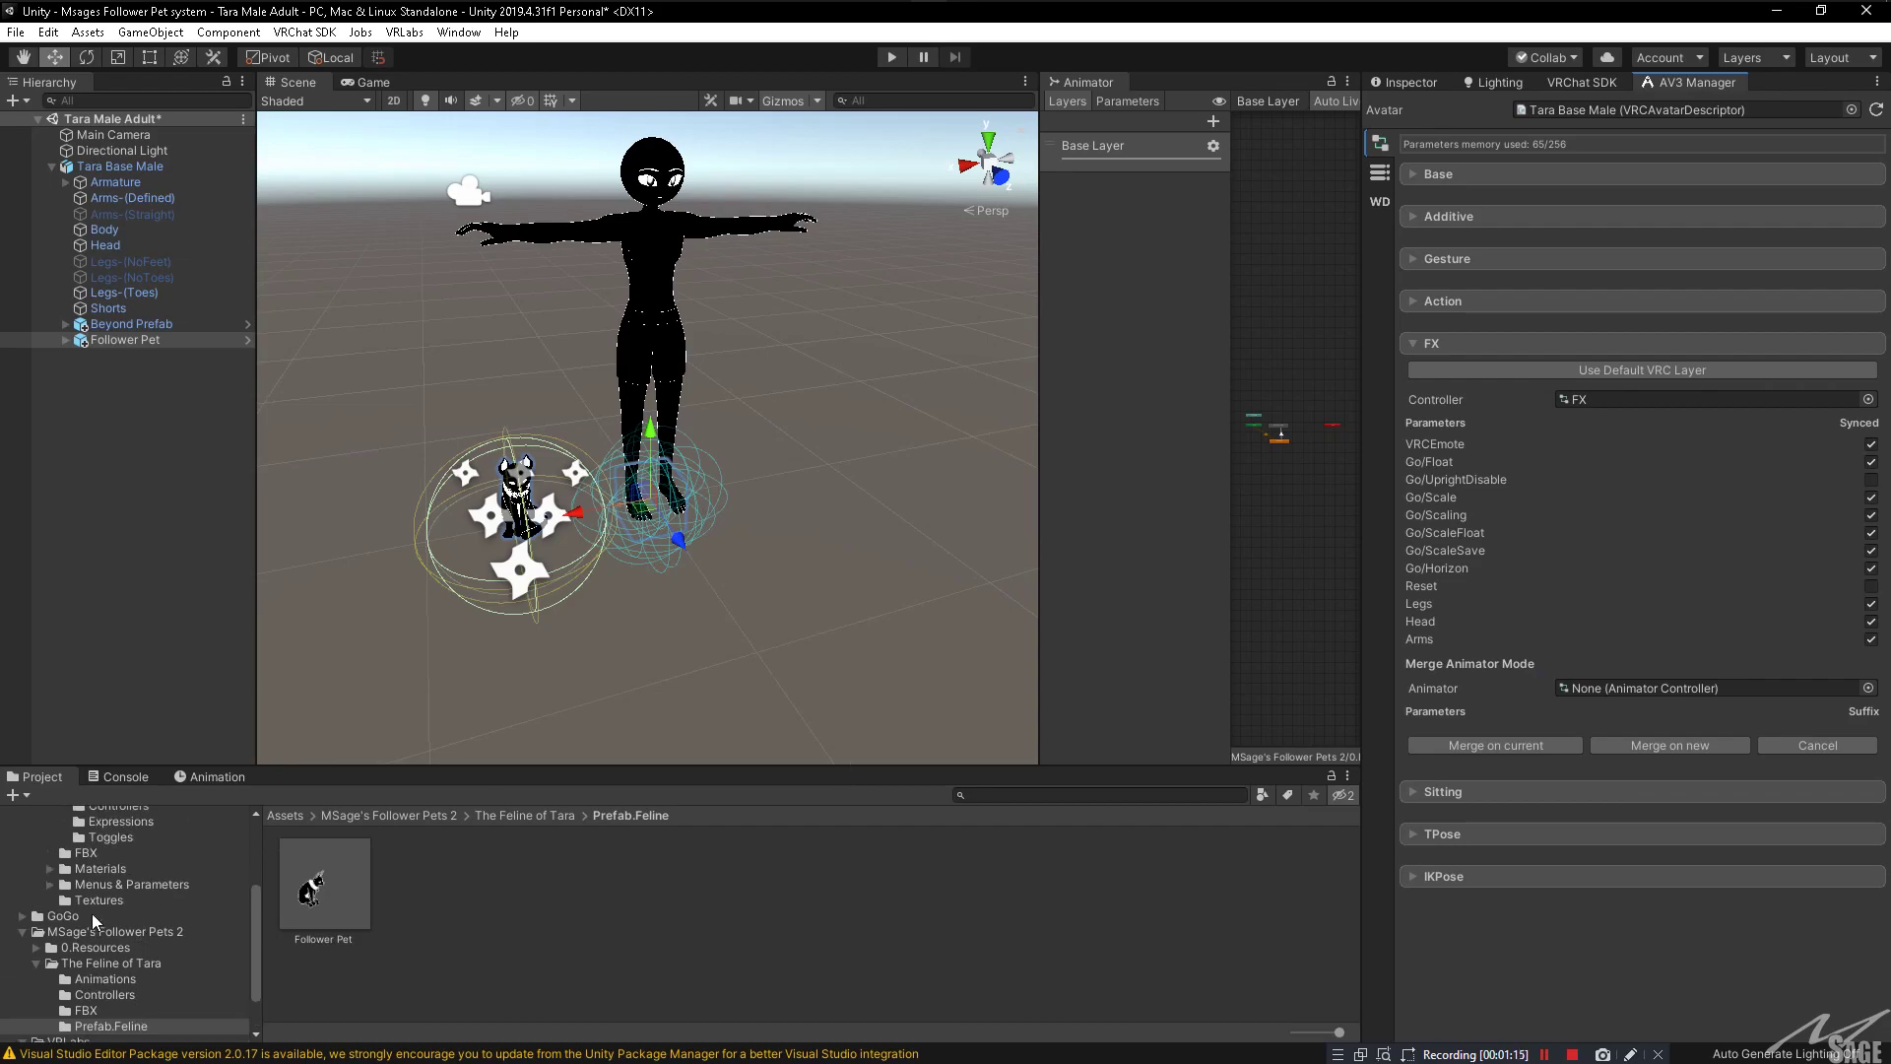
left_click(97, 932)
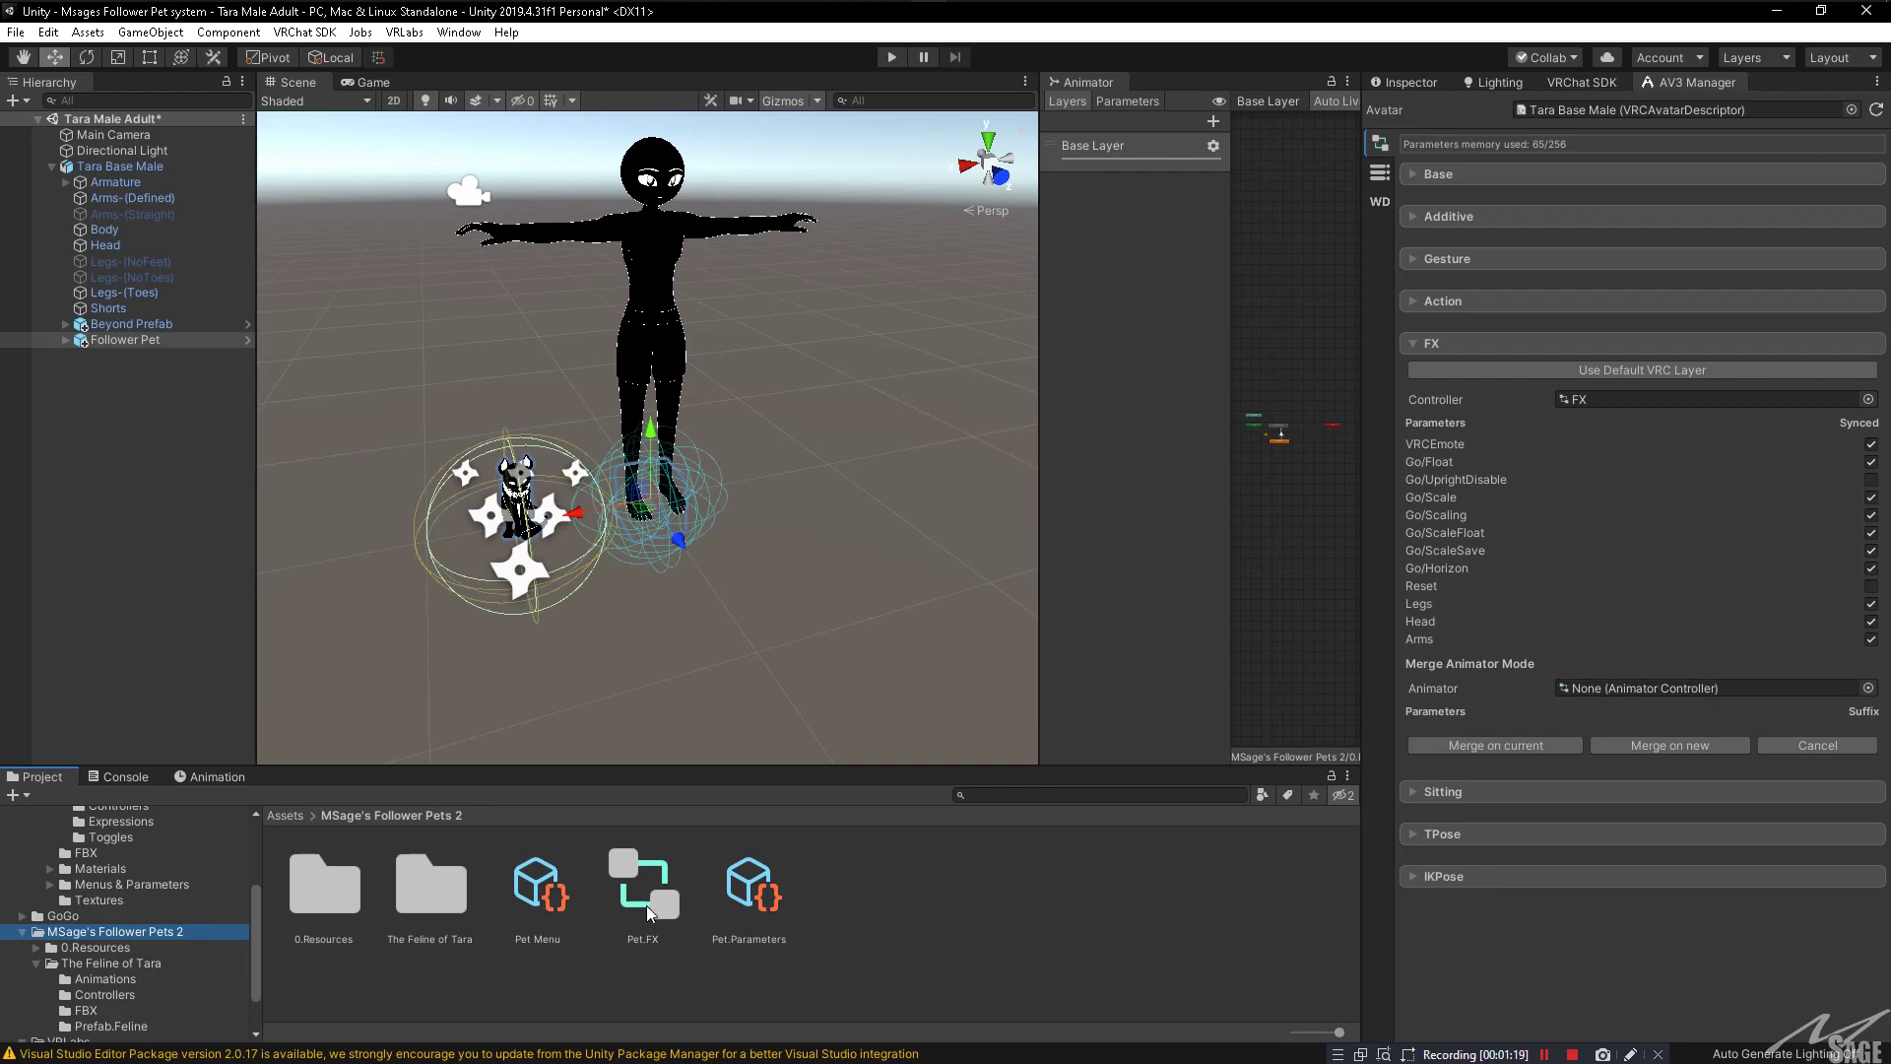
left_click_drag(646, 910, 1680, 688)
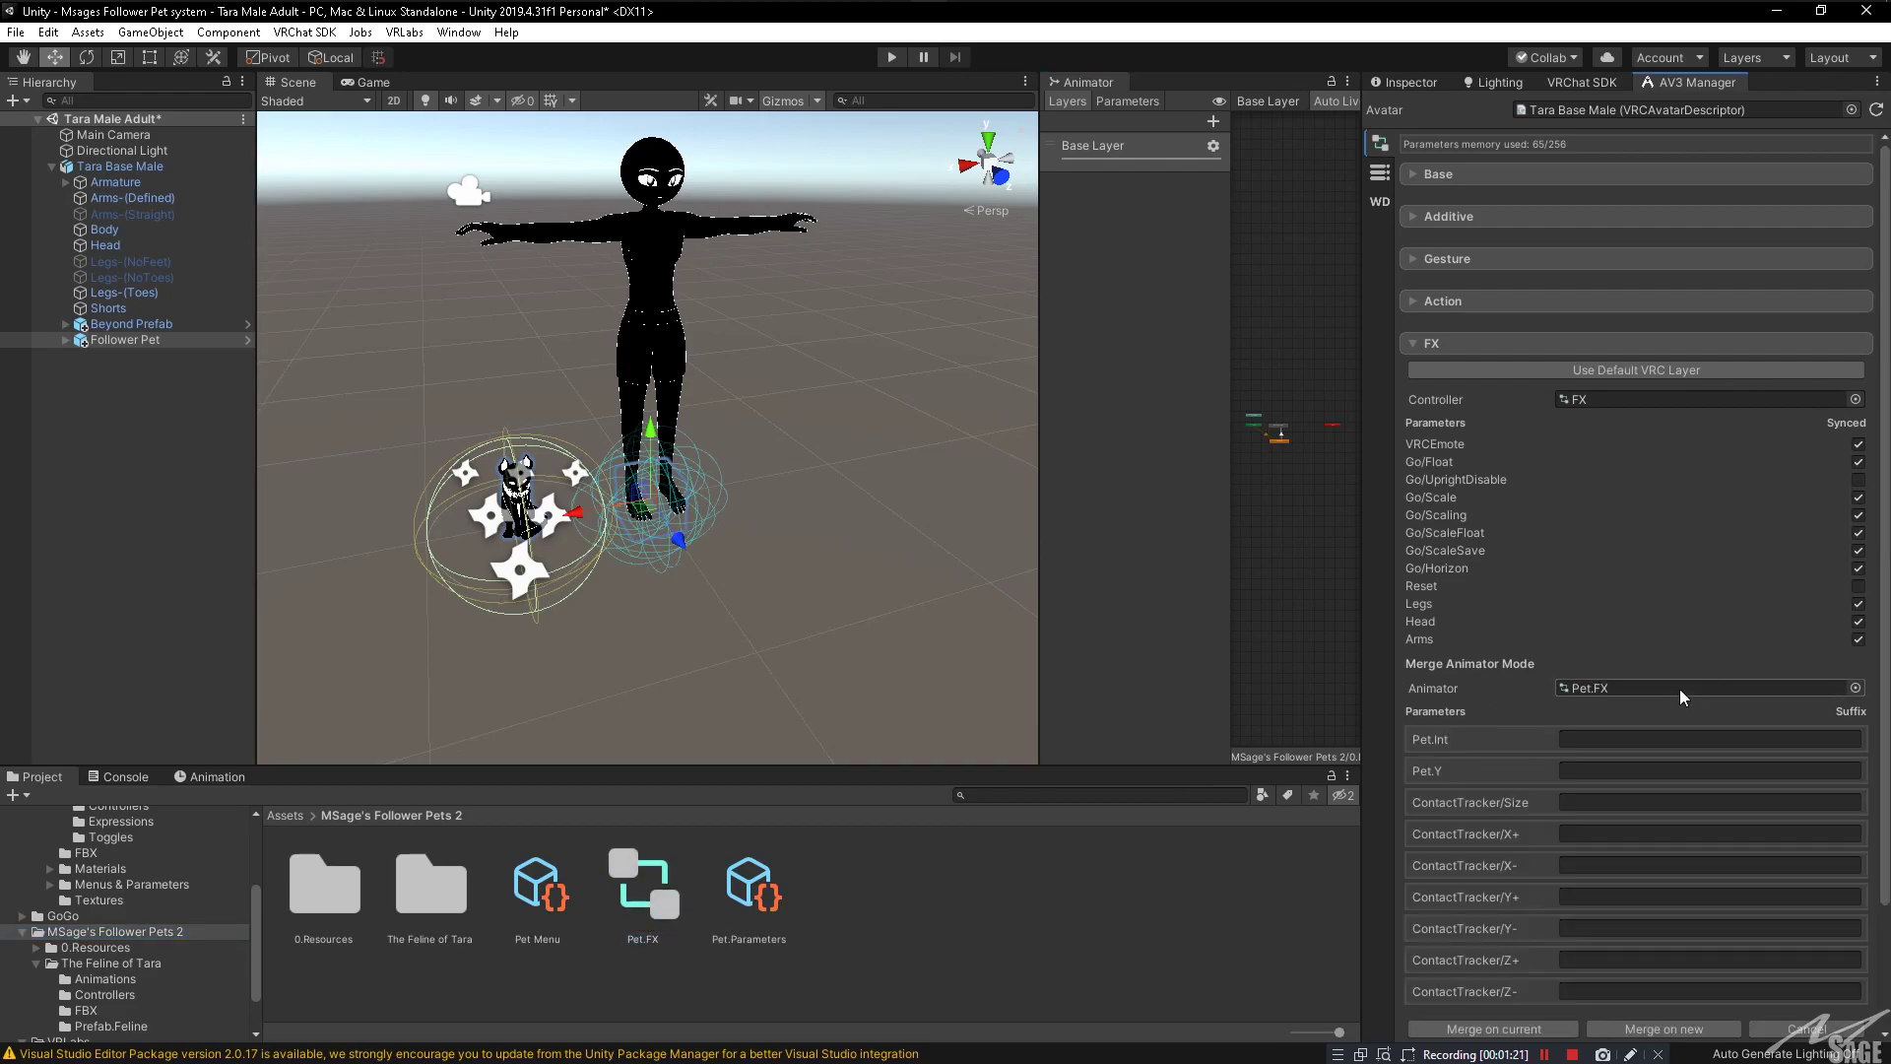
scroll(1680, 688, "down", 3)
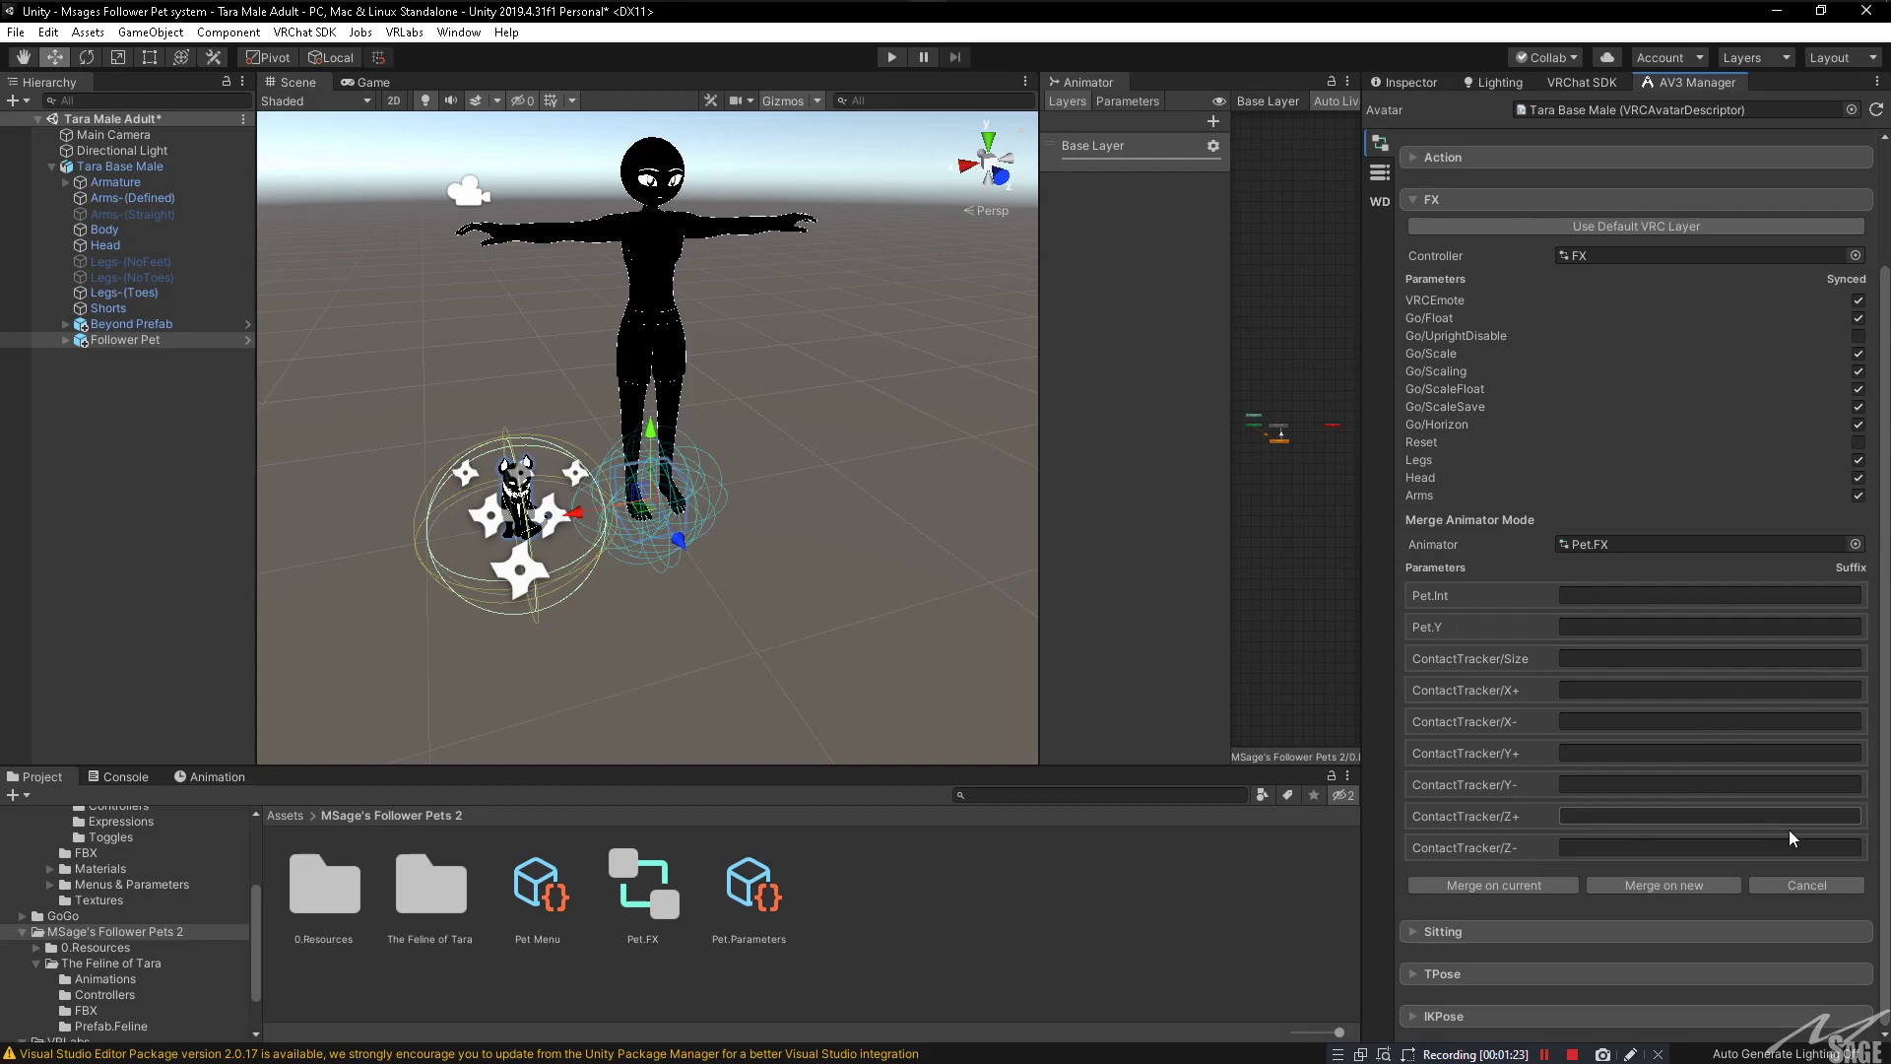
left_click(1661, 884)
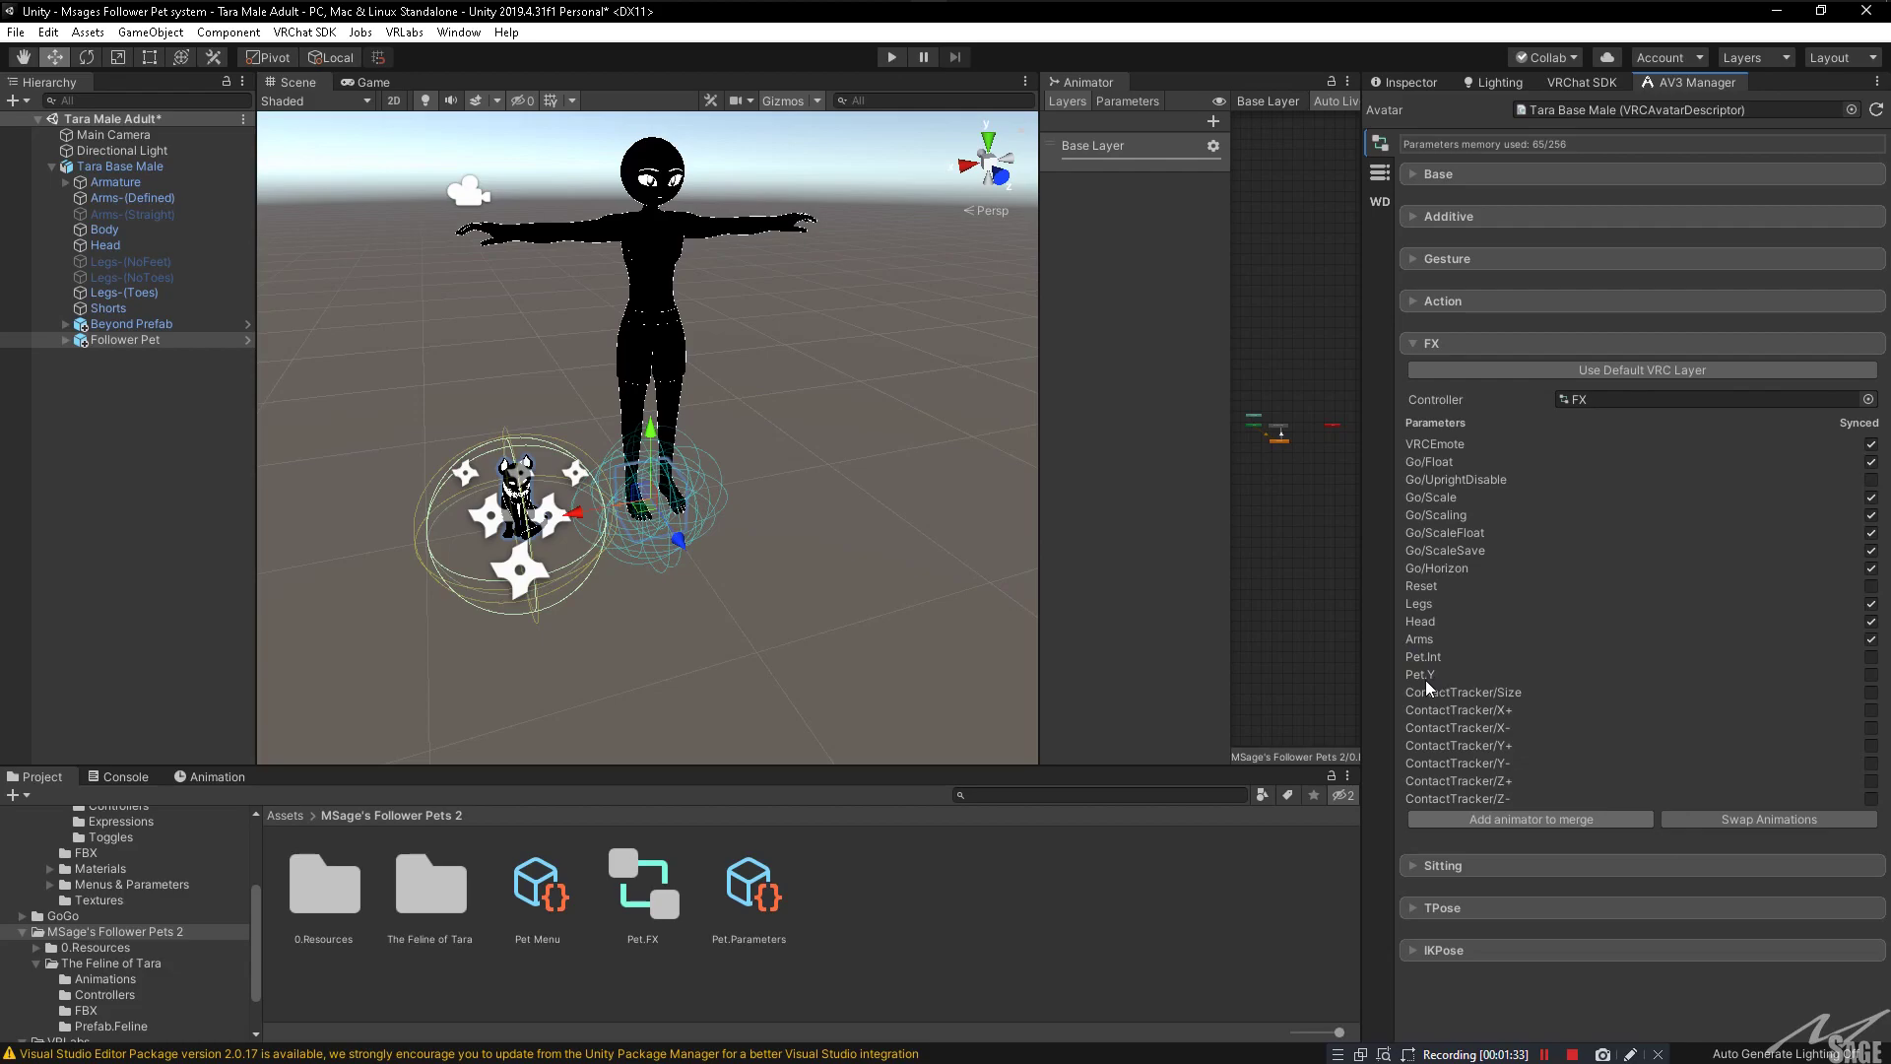
Step: Mark Pet.Int as synced, then show Tara Base Male's components in the Inspector
left_click(1870, 657)
left_click(93, 166)
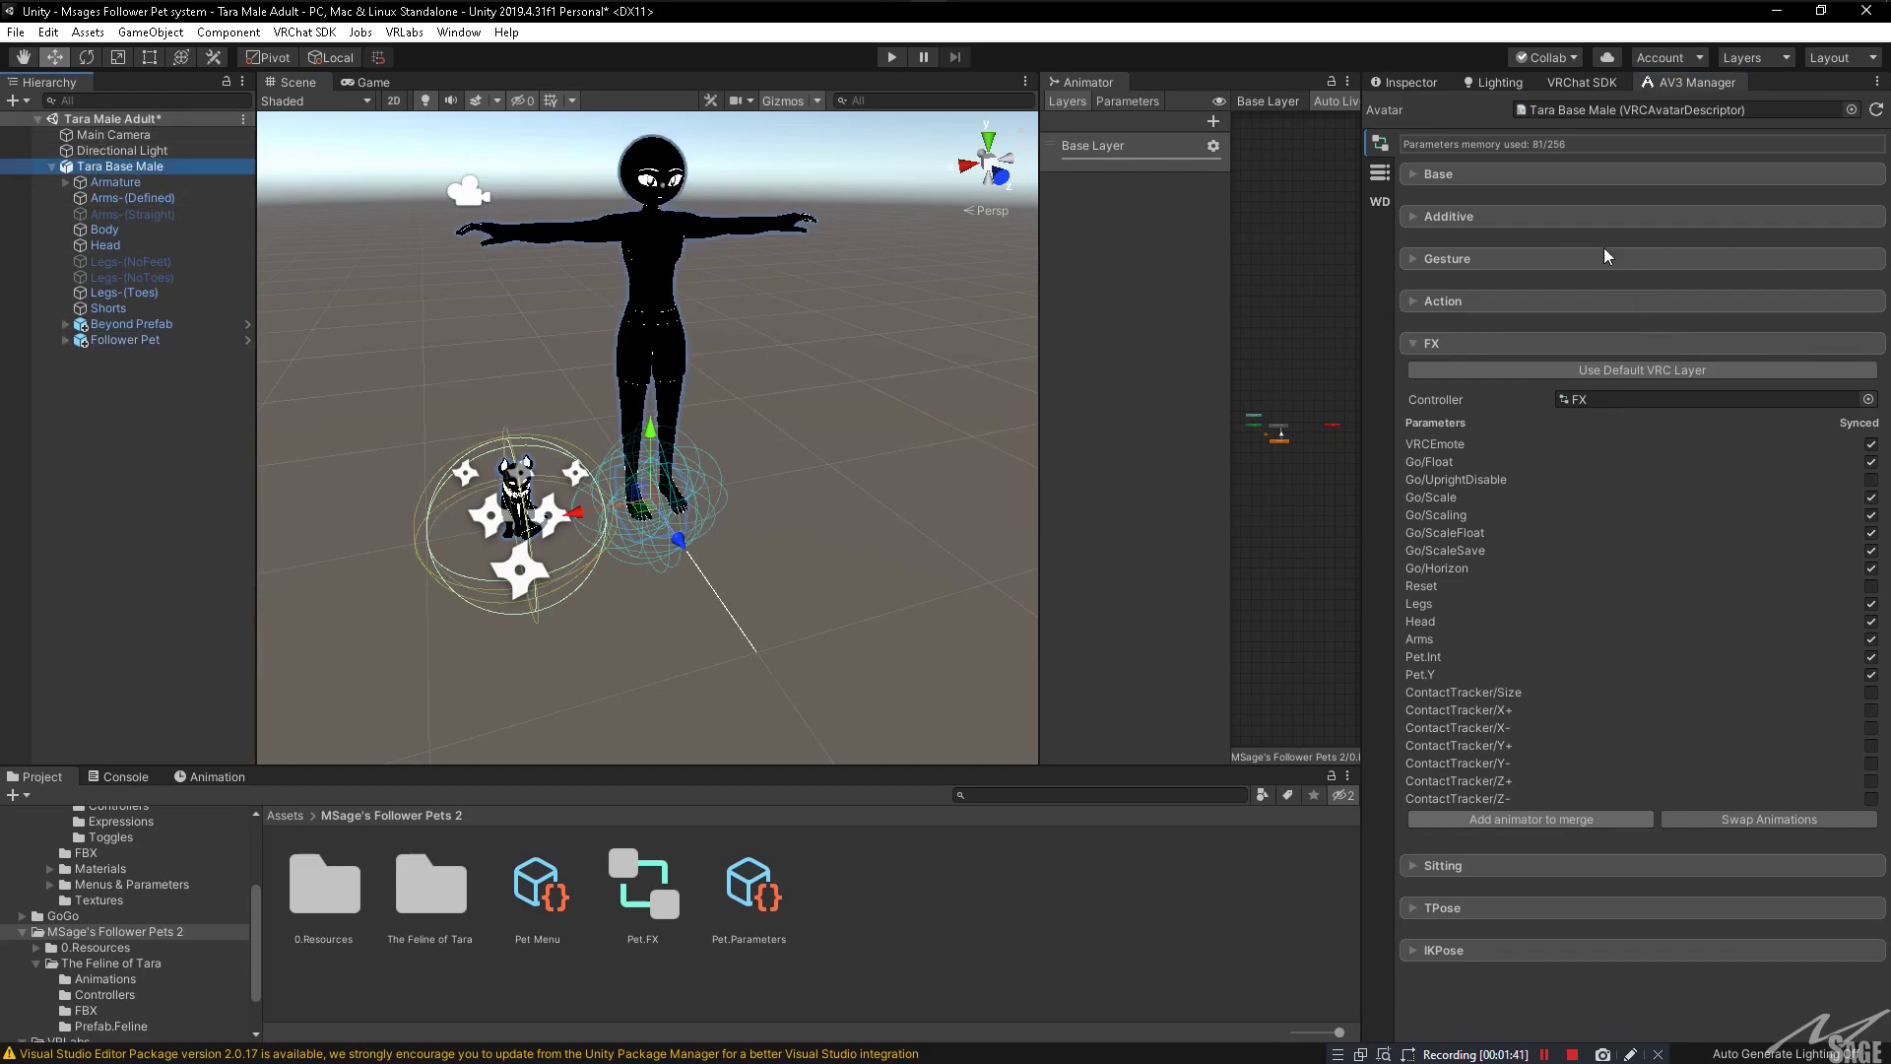
left_click(1416, 85)
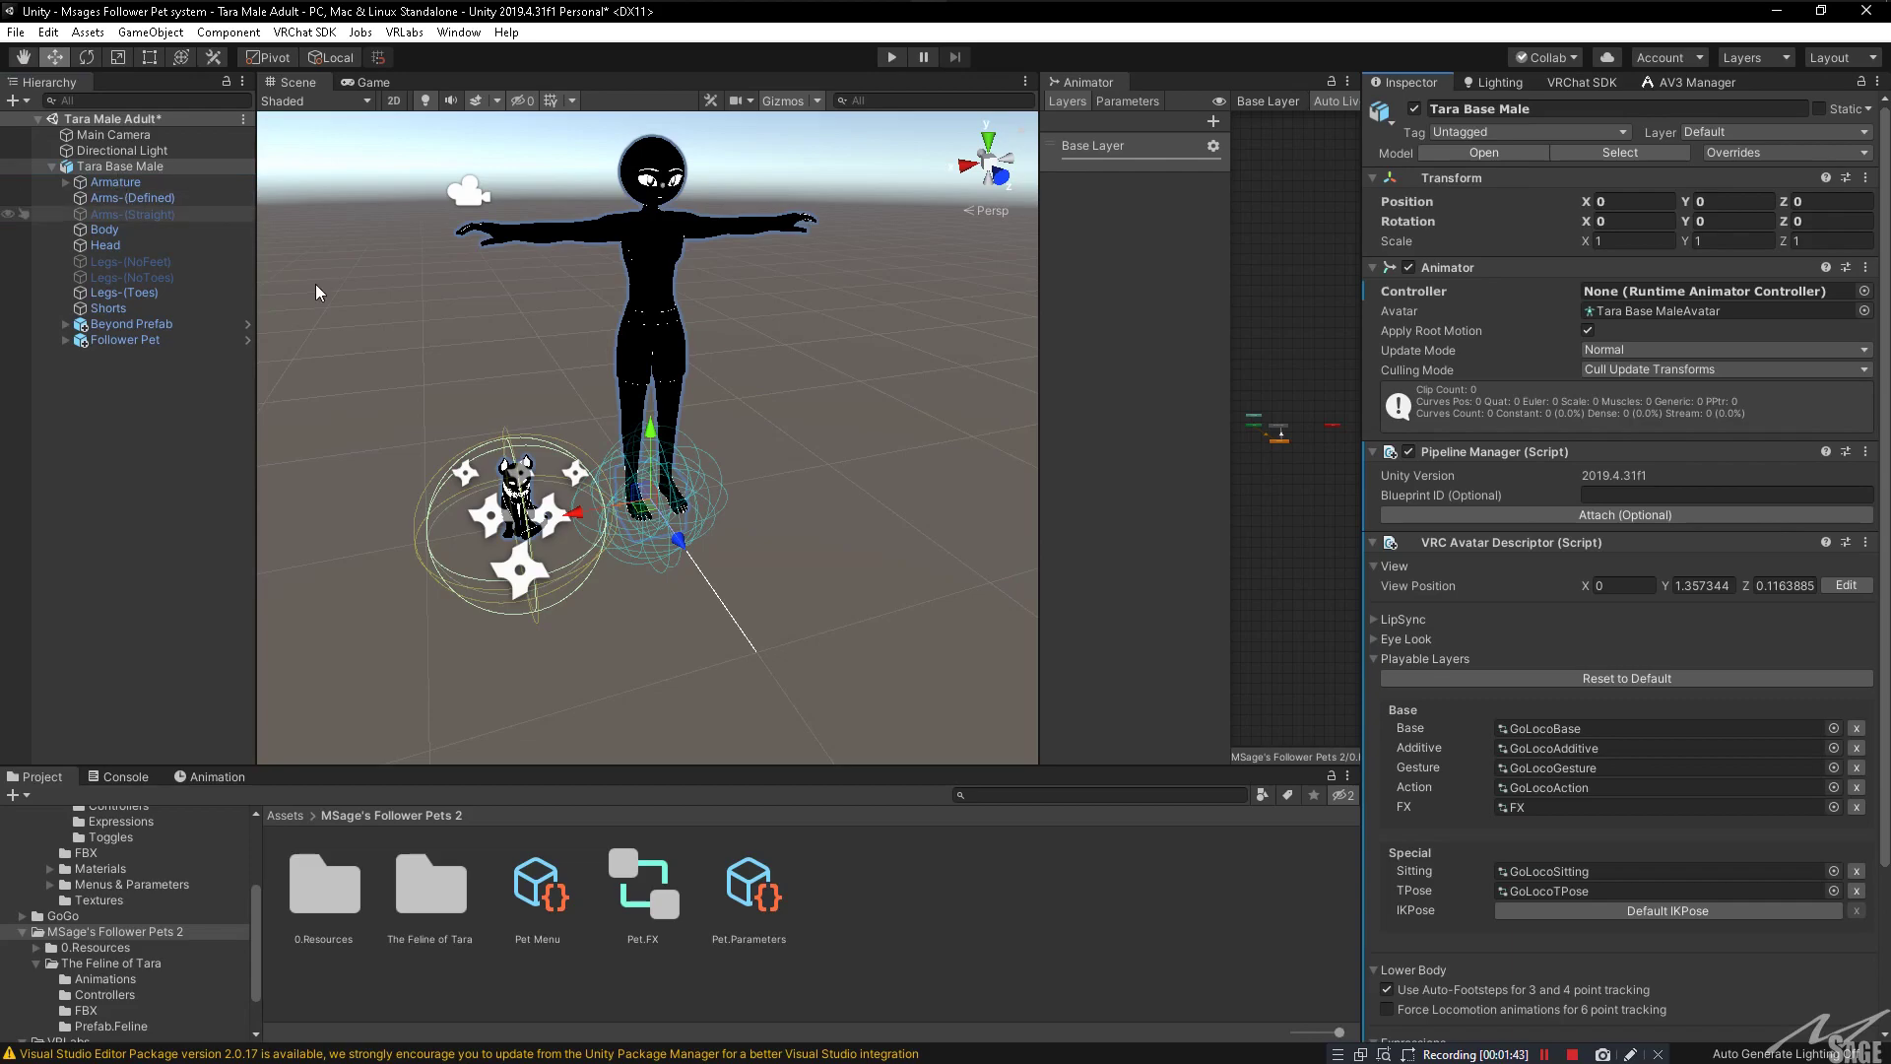
Step: Add a new control named 'Pet Menu' to the avatar's Main Menu
scroll(1654, 892, "down", 5)
double_click(1655, 887)
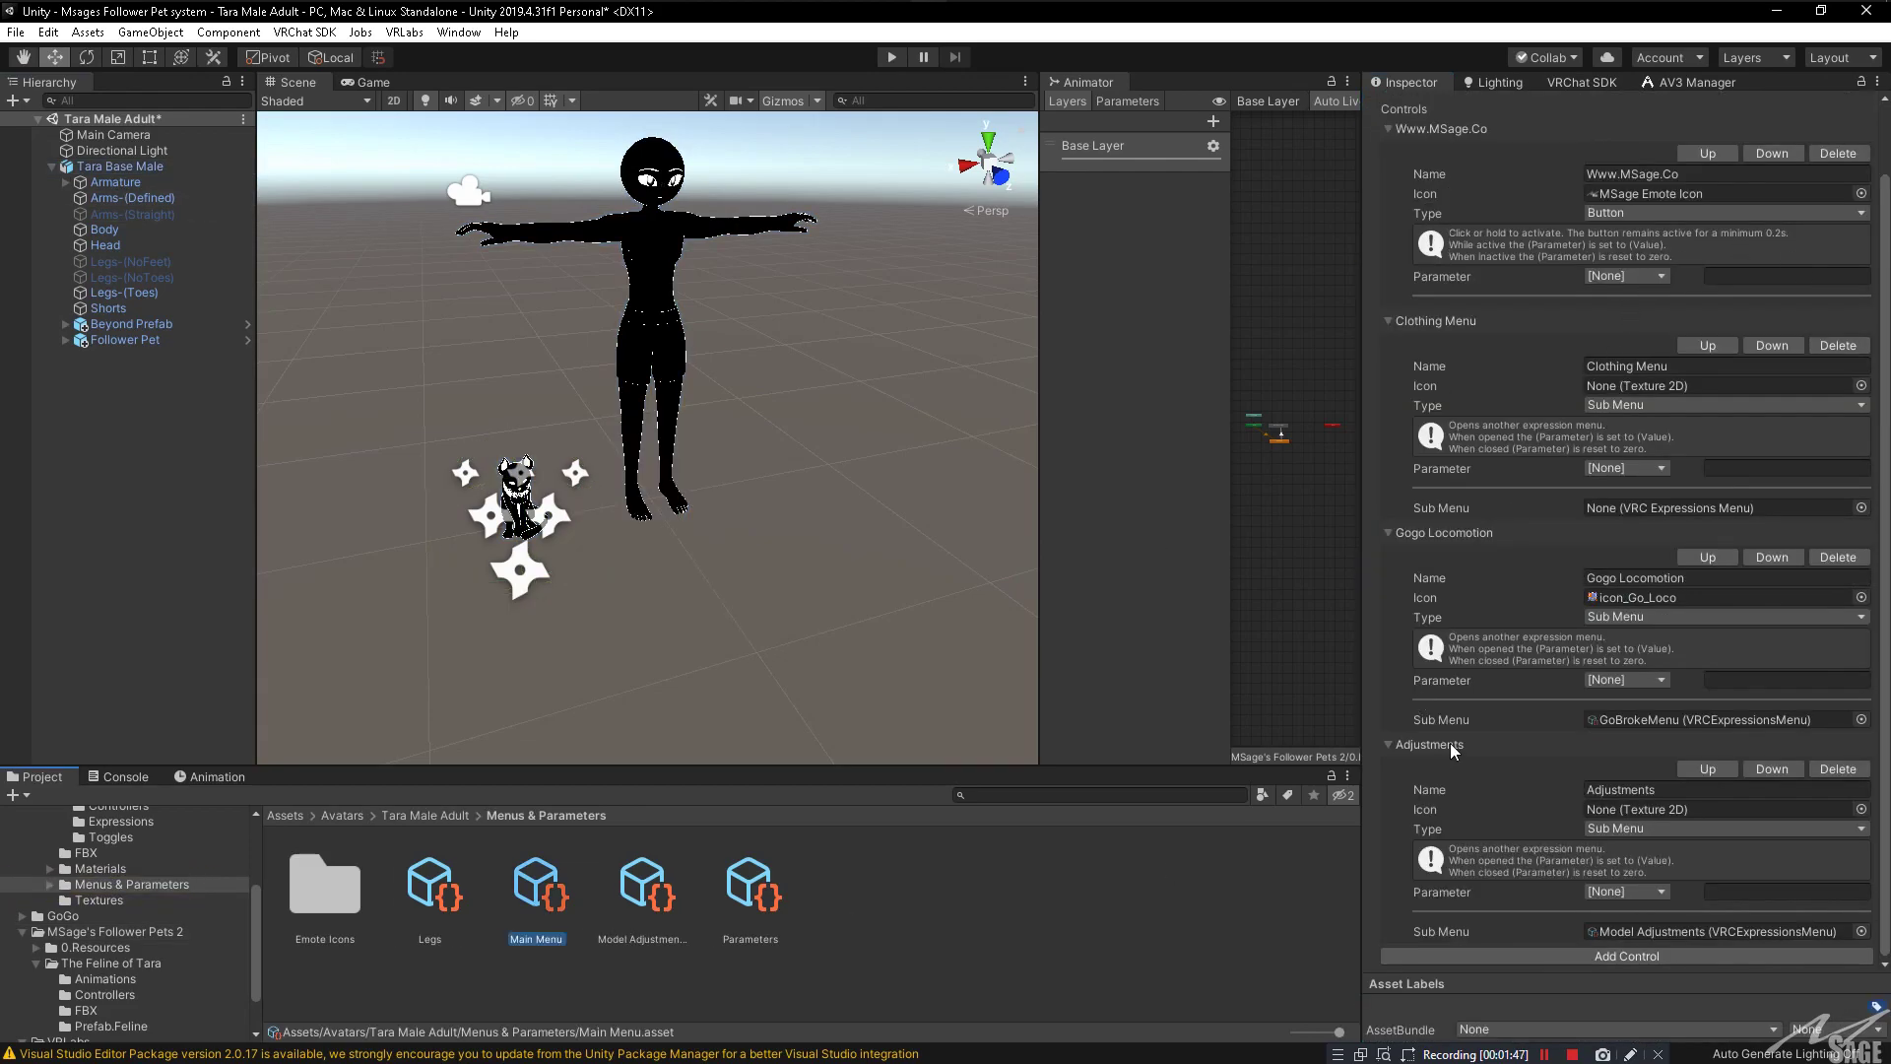
scroll(1439, 692, "up", 1)
scroll(1513, 304, "down", 1)
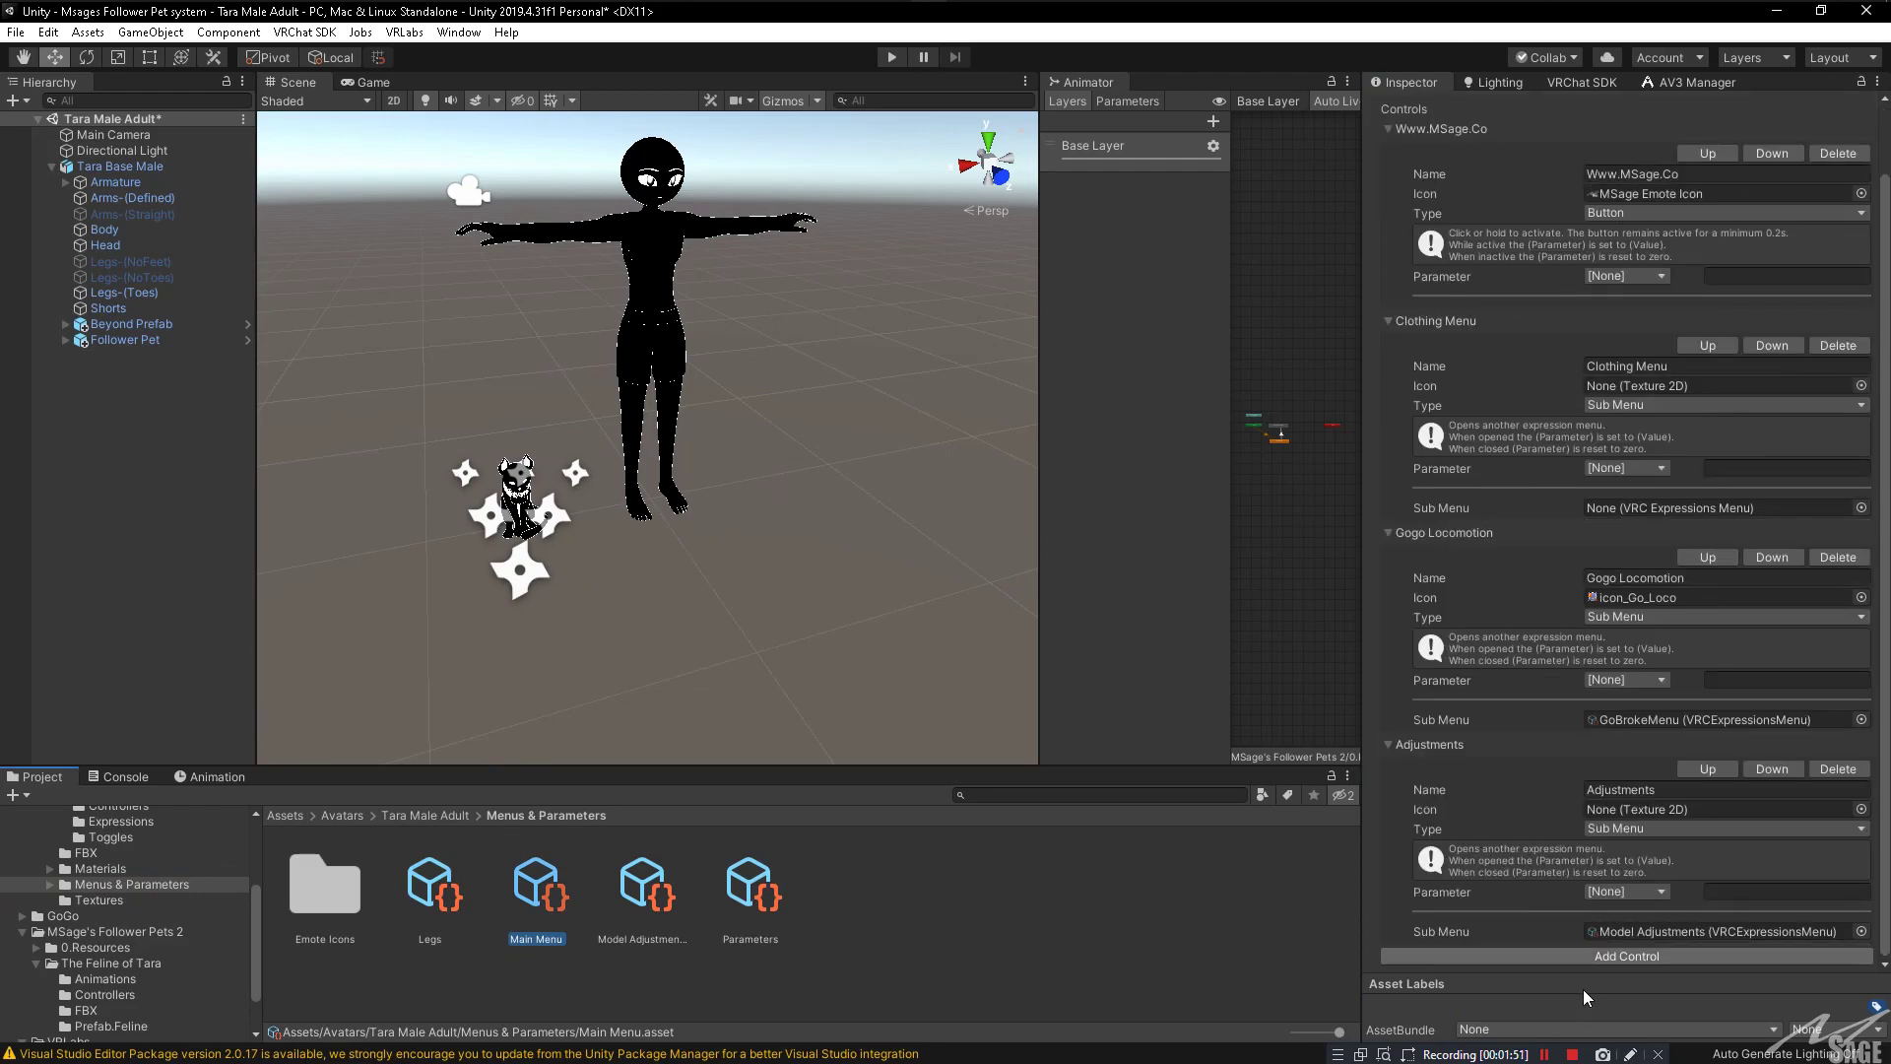
left_click(1626, 956)
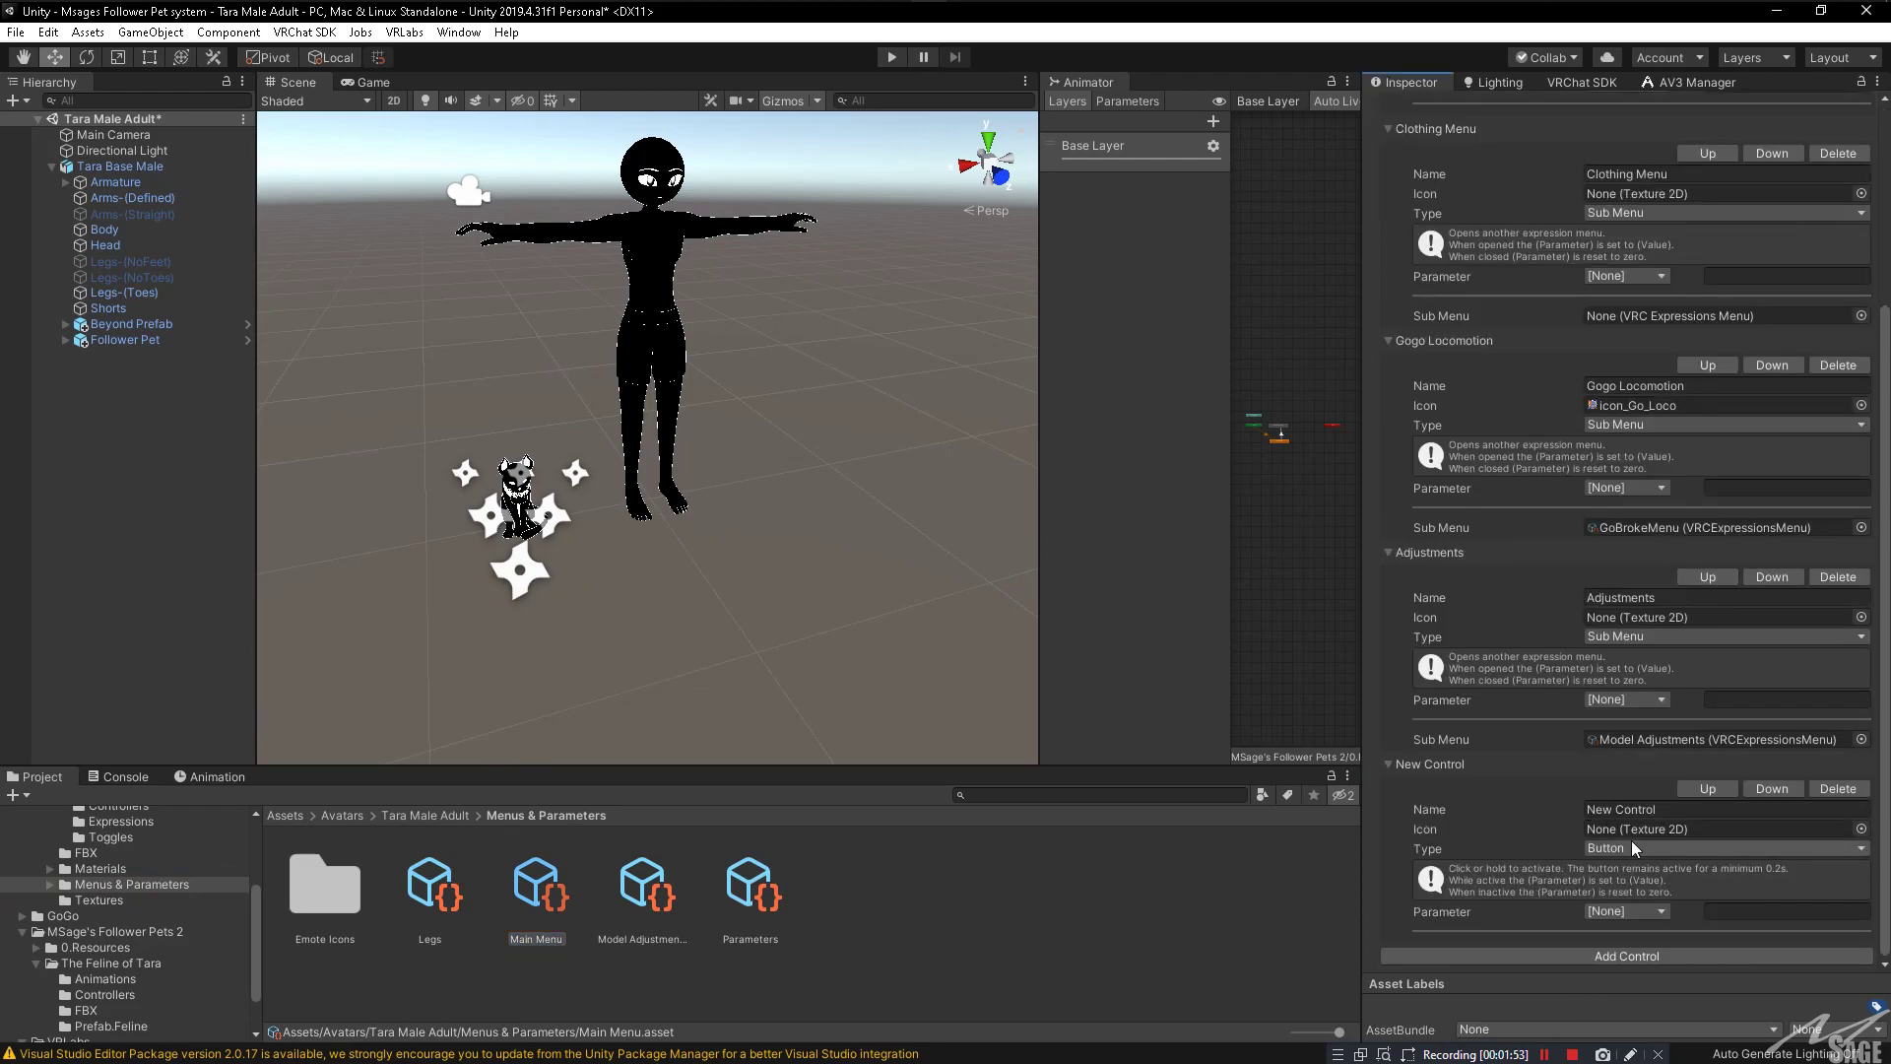
left_click(1642, 805)
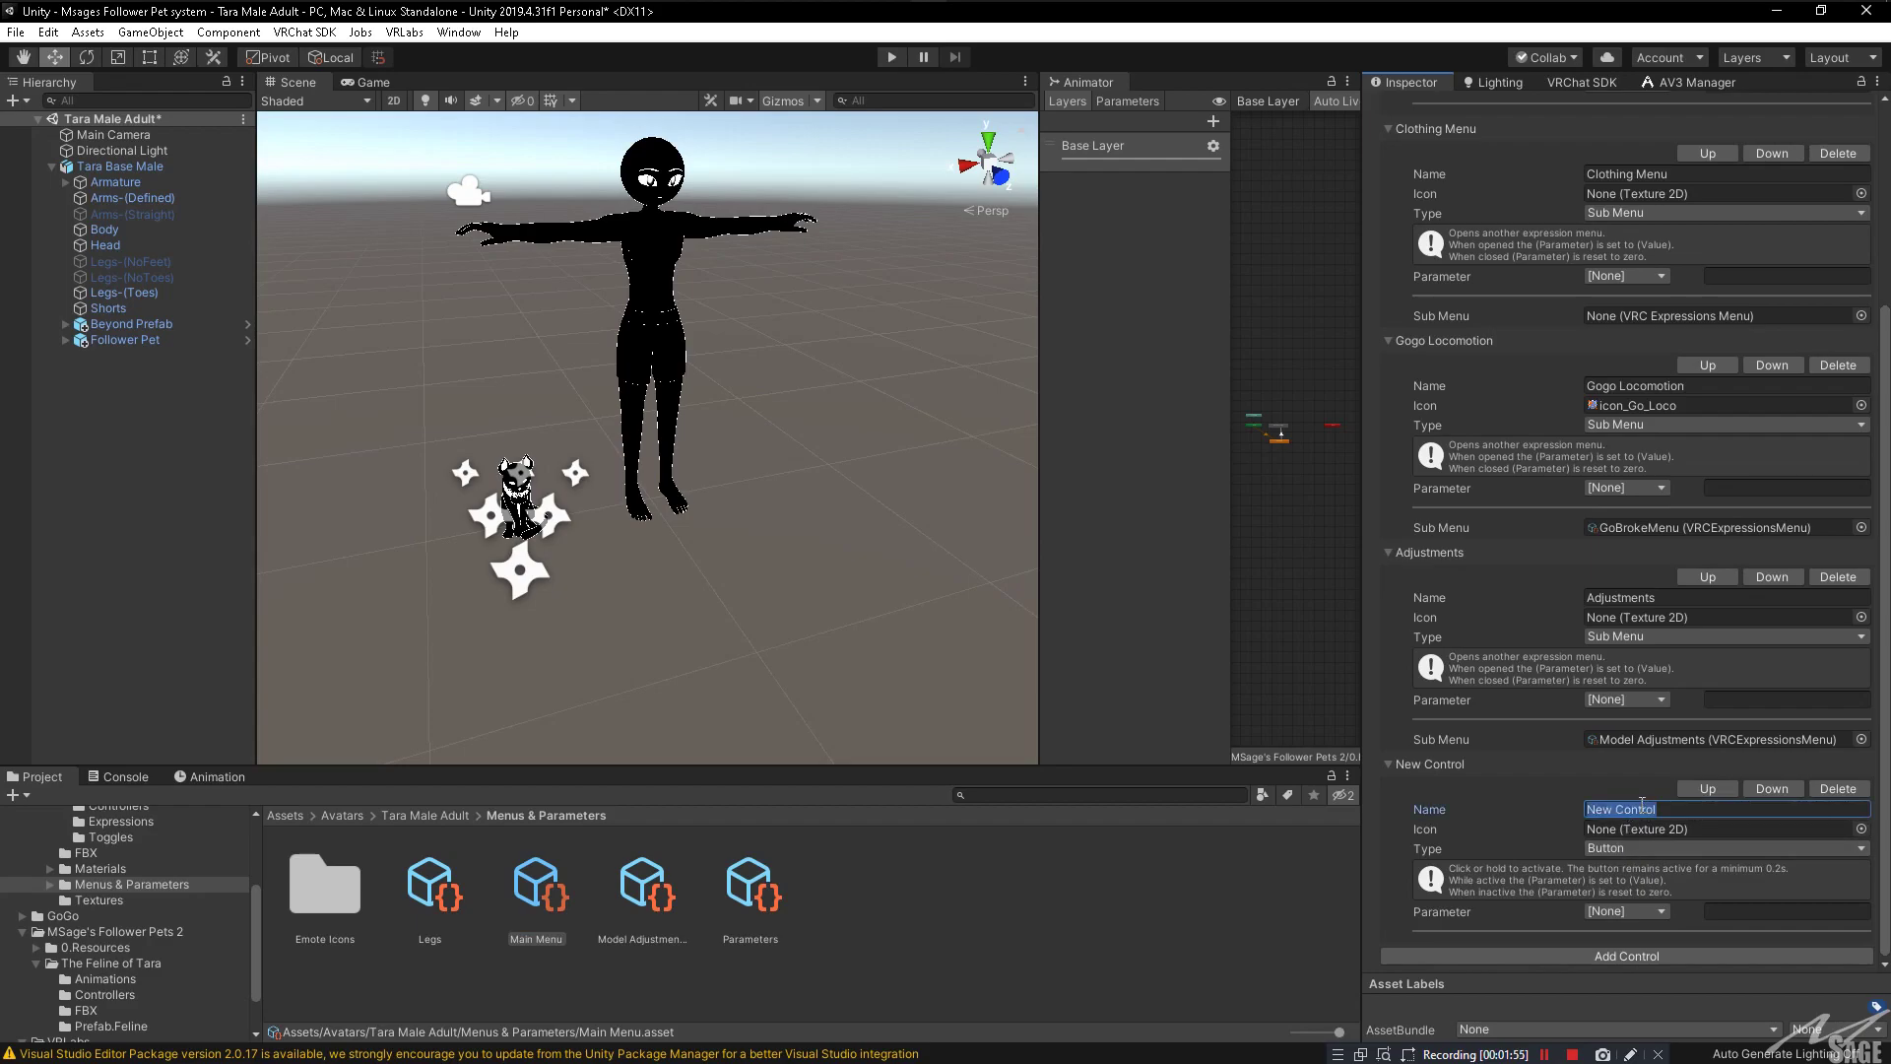
type("Pet Menu")
Step: Make the Pet Menu control a Sub Menu pointing to the Pet Menu asset
left_click(1637, 854)
left_click(1642, 918)
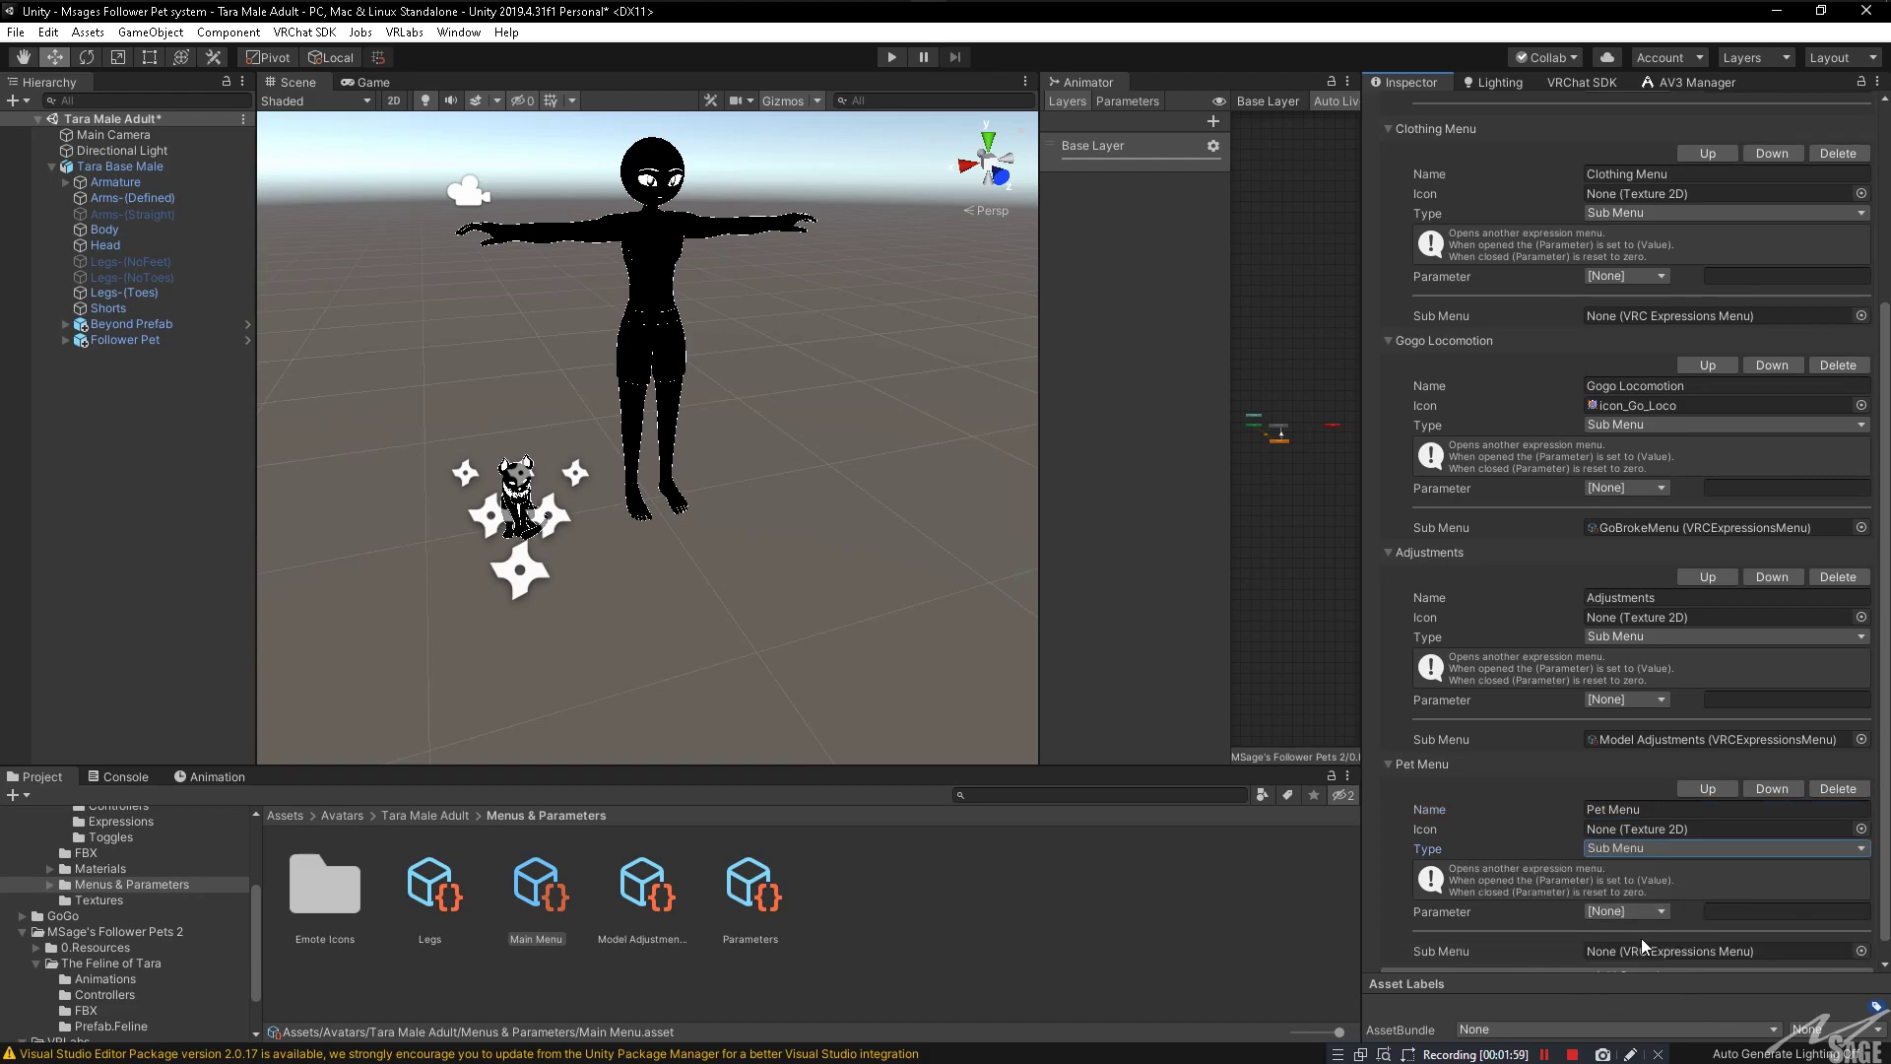
scroll(1642, 946, "down", 1)
left_click(1860, 930)
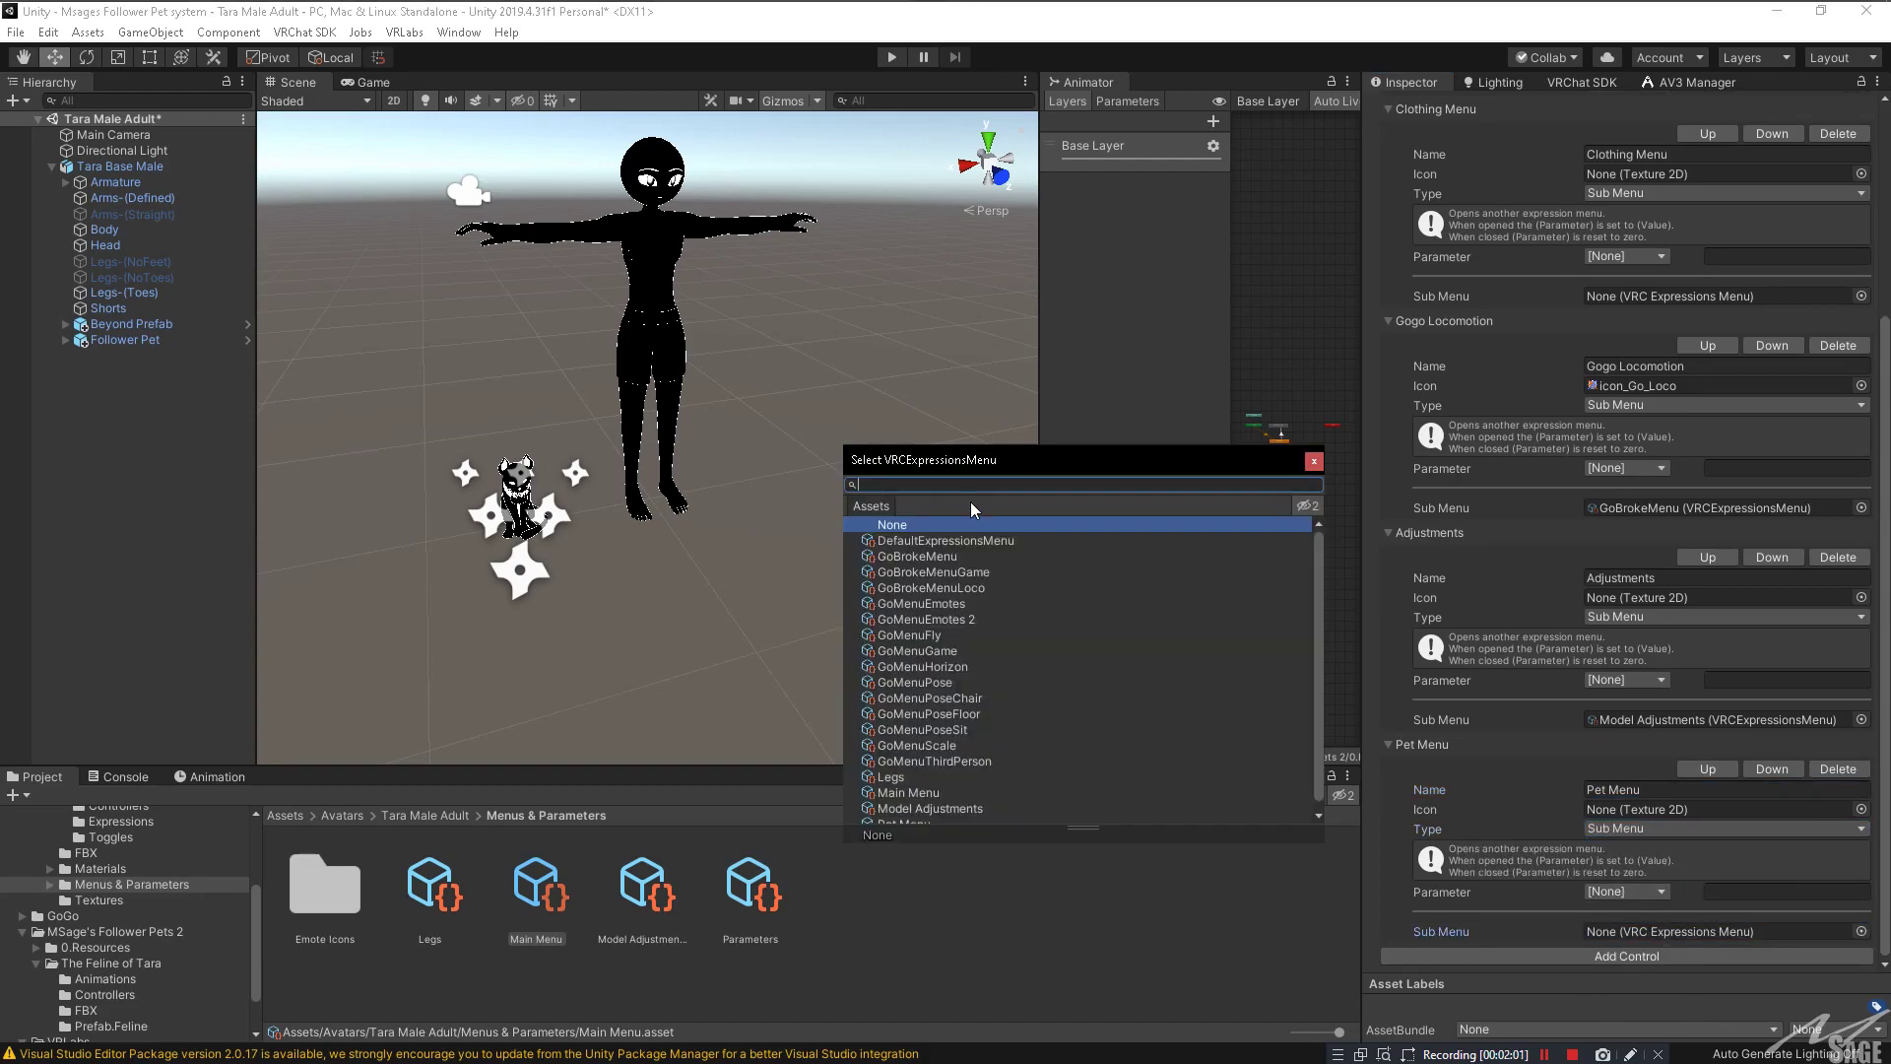
type("pet")
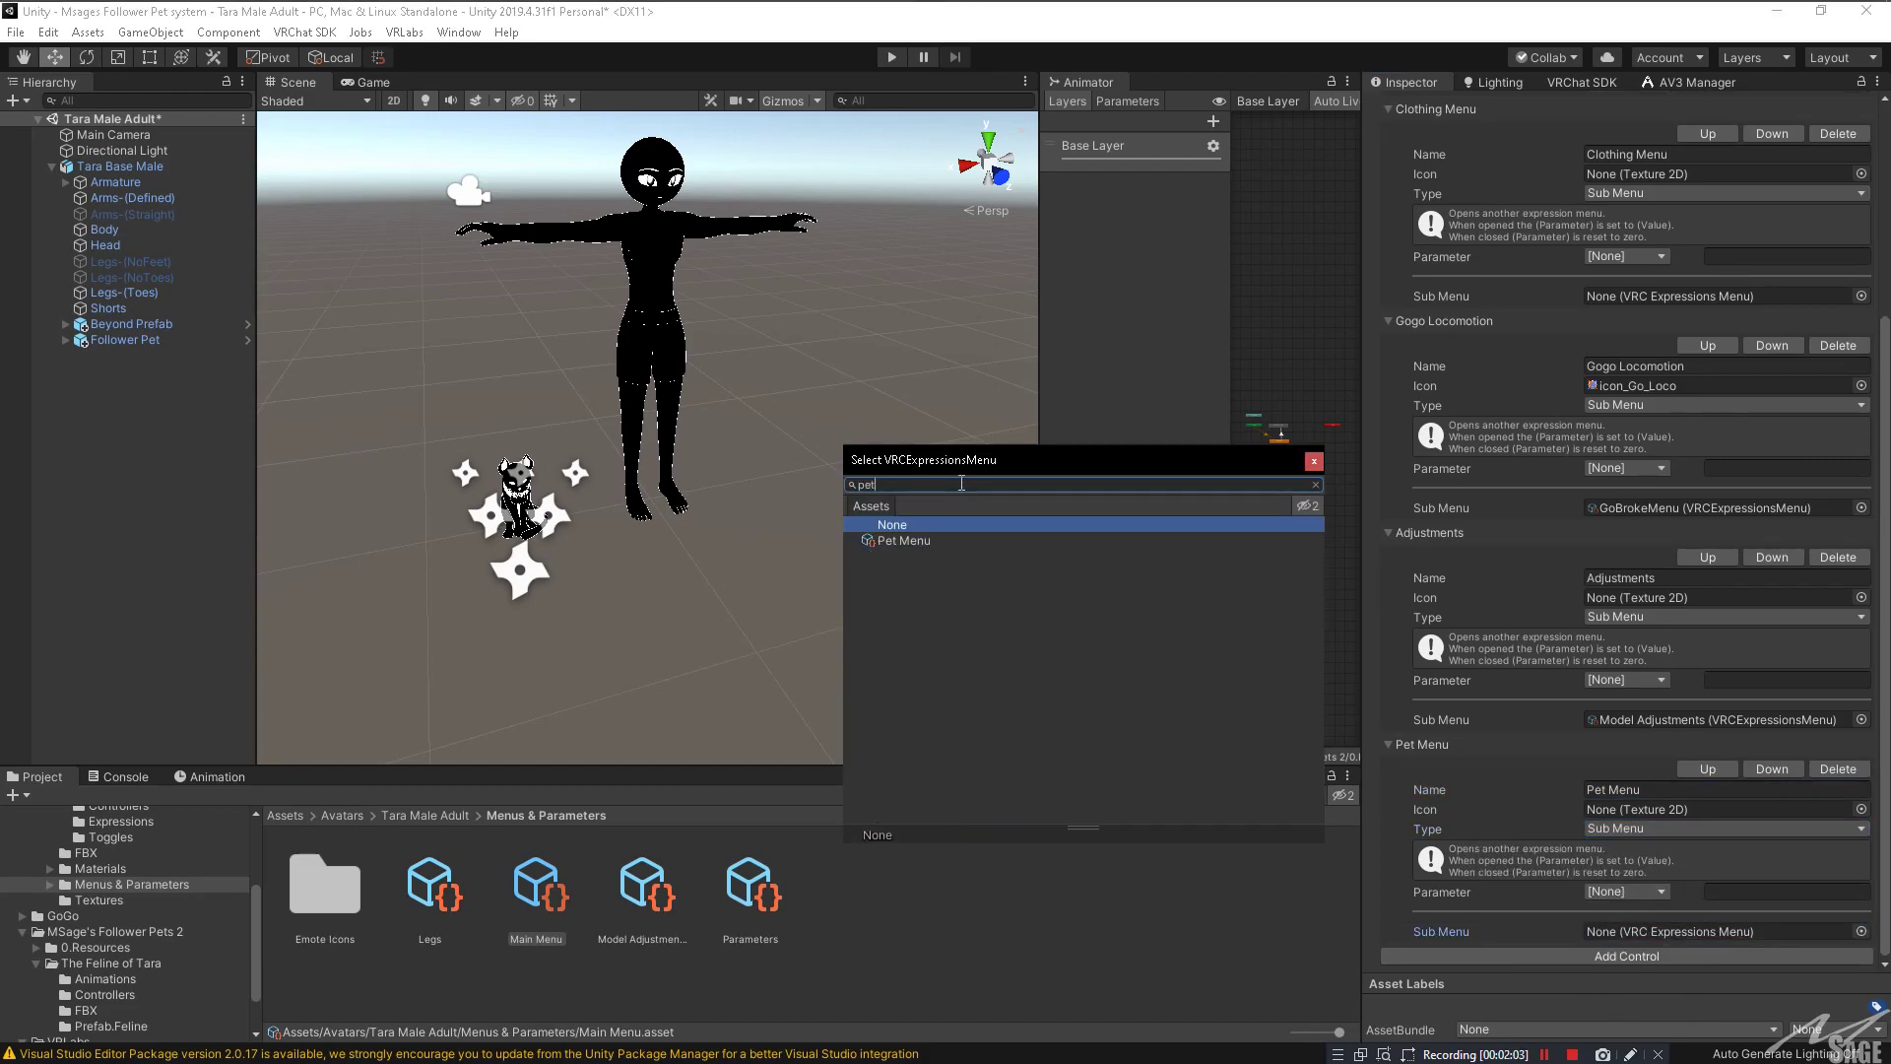
left_click(943, 540)
double_click(943, 539)
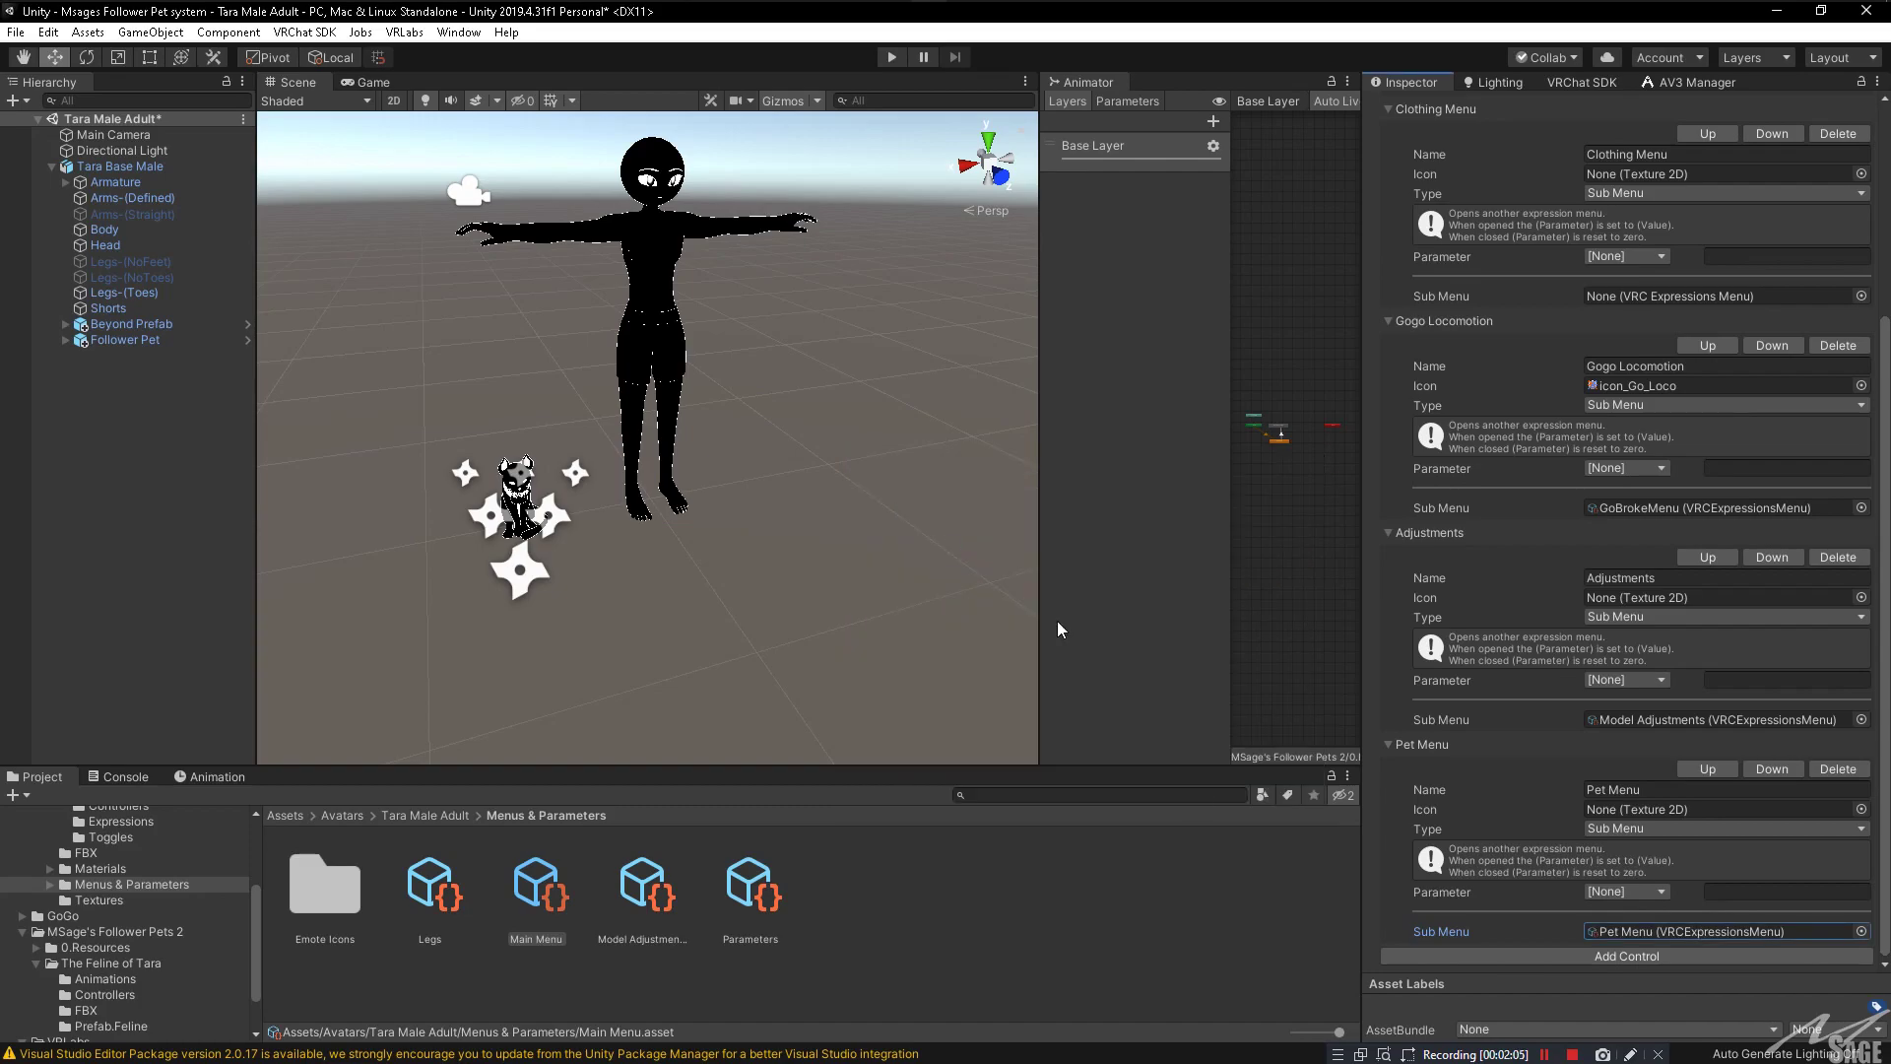
Step: Open the Pet Menu asset to view its Pet.Int and Pet.Y controls
left_click(1724, 931)
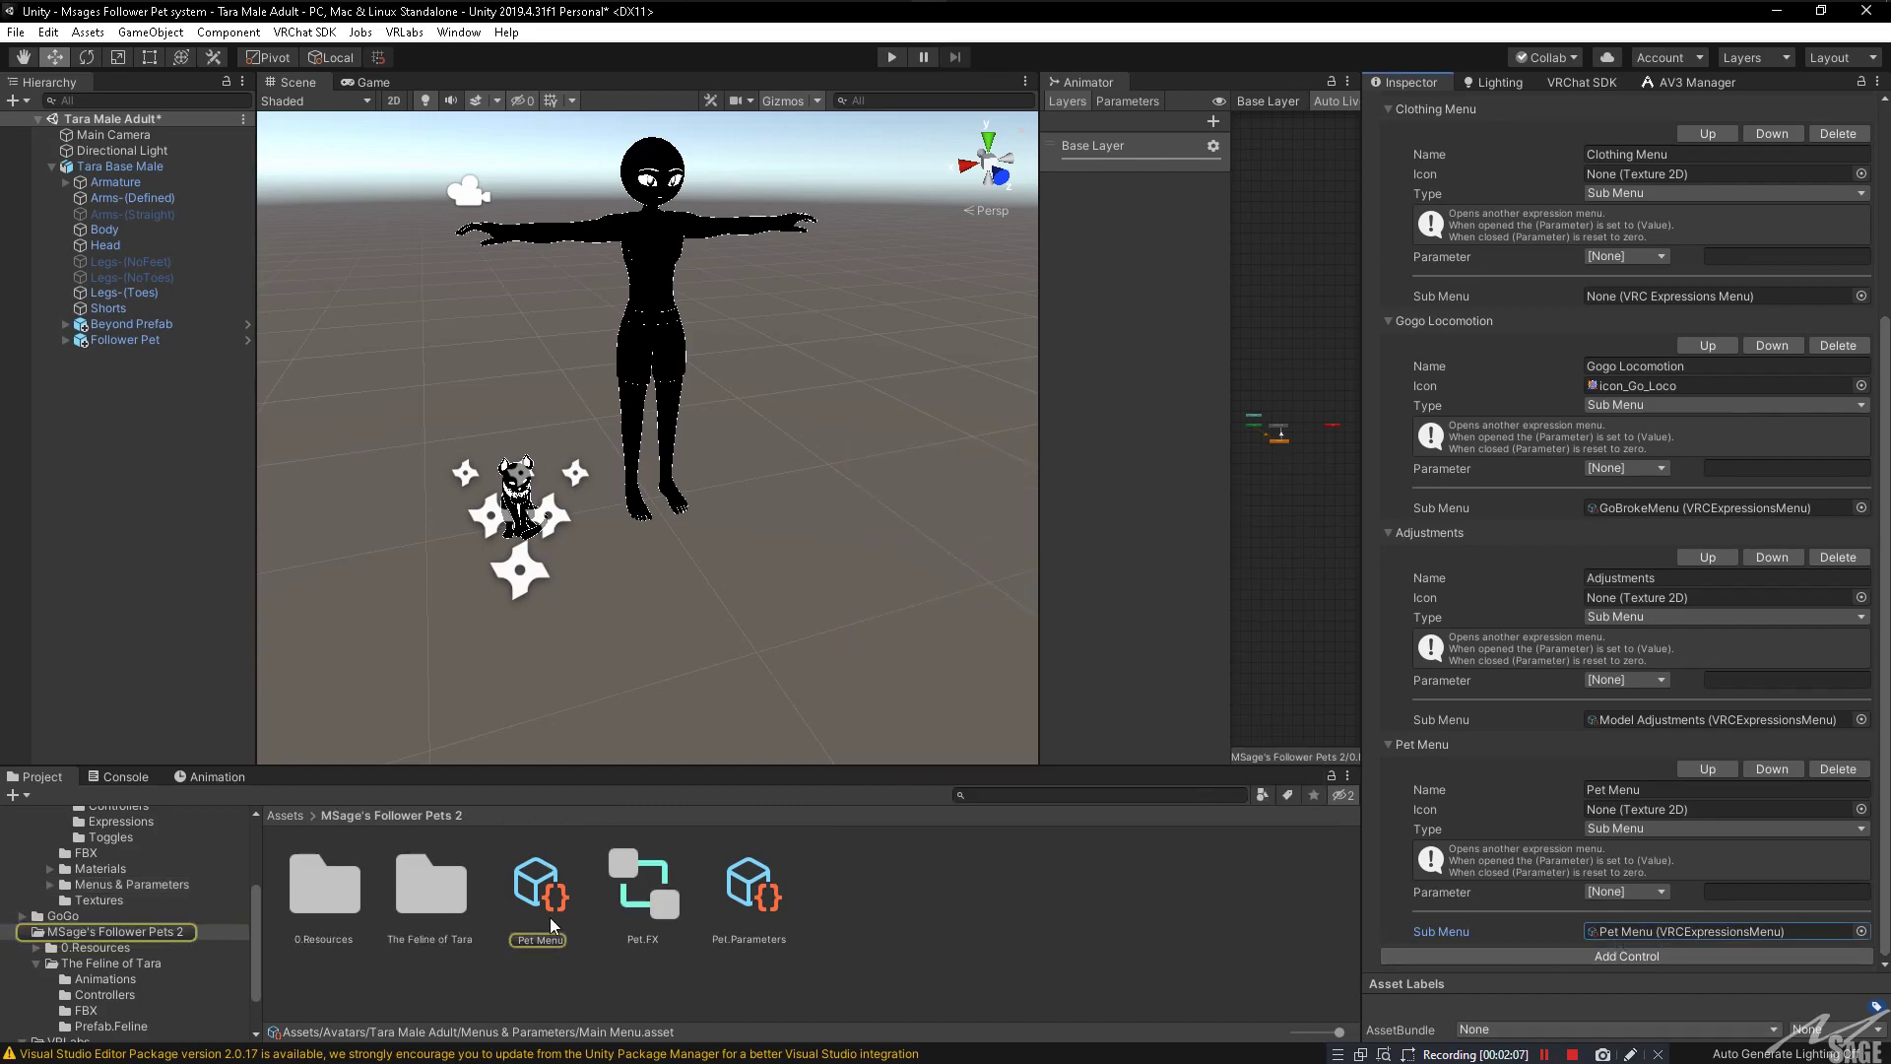
double_click(1724, 931)
scroll(1472, 296, "up", 2)
scroll(1470, 275, "down", 2)
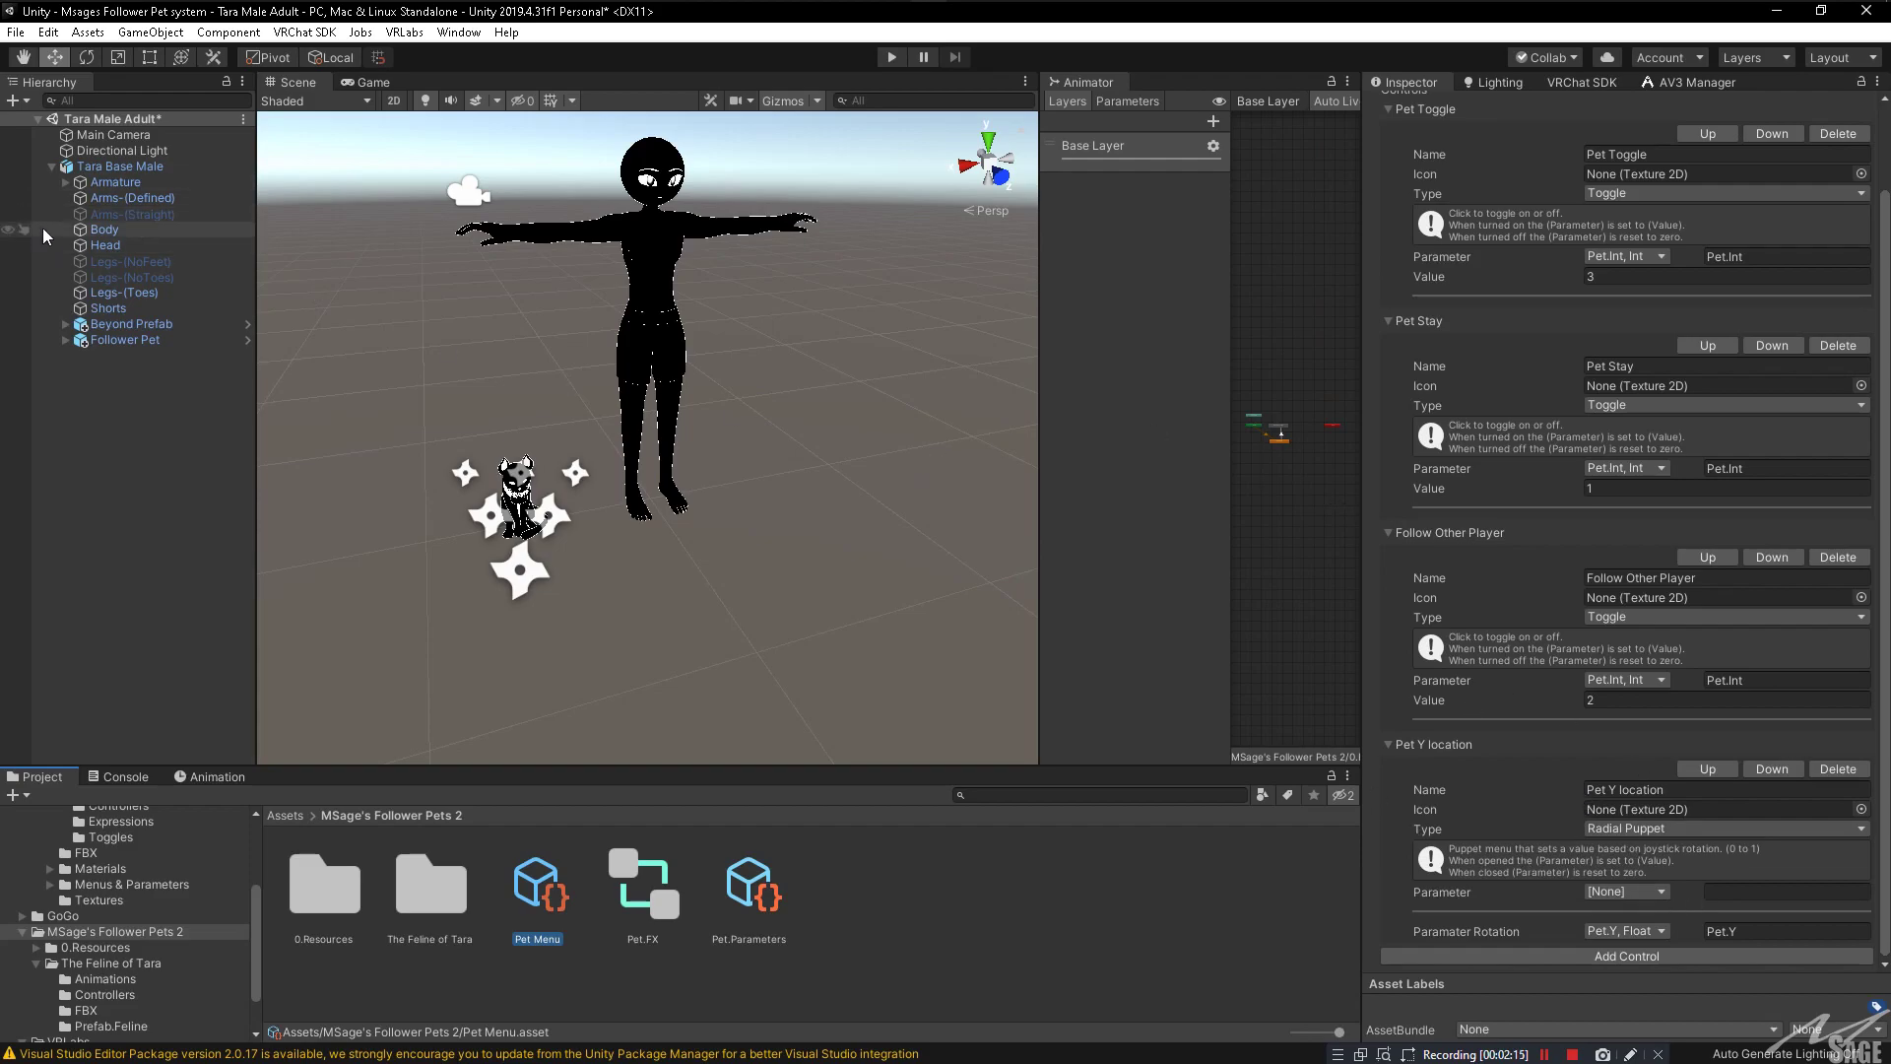
Step: Drag the (Move to Top) Pet Stay, Follow layer to the top of the FX controller's layers
left_click(110, 167)
left_click(1522, 711)
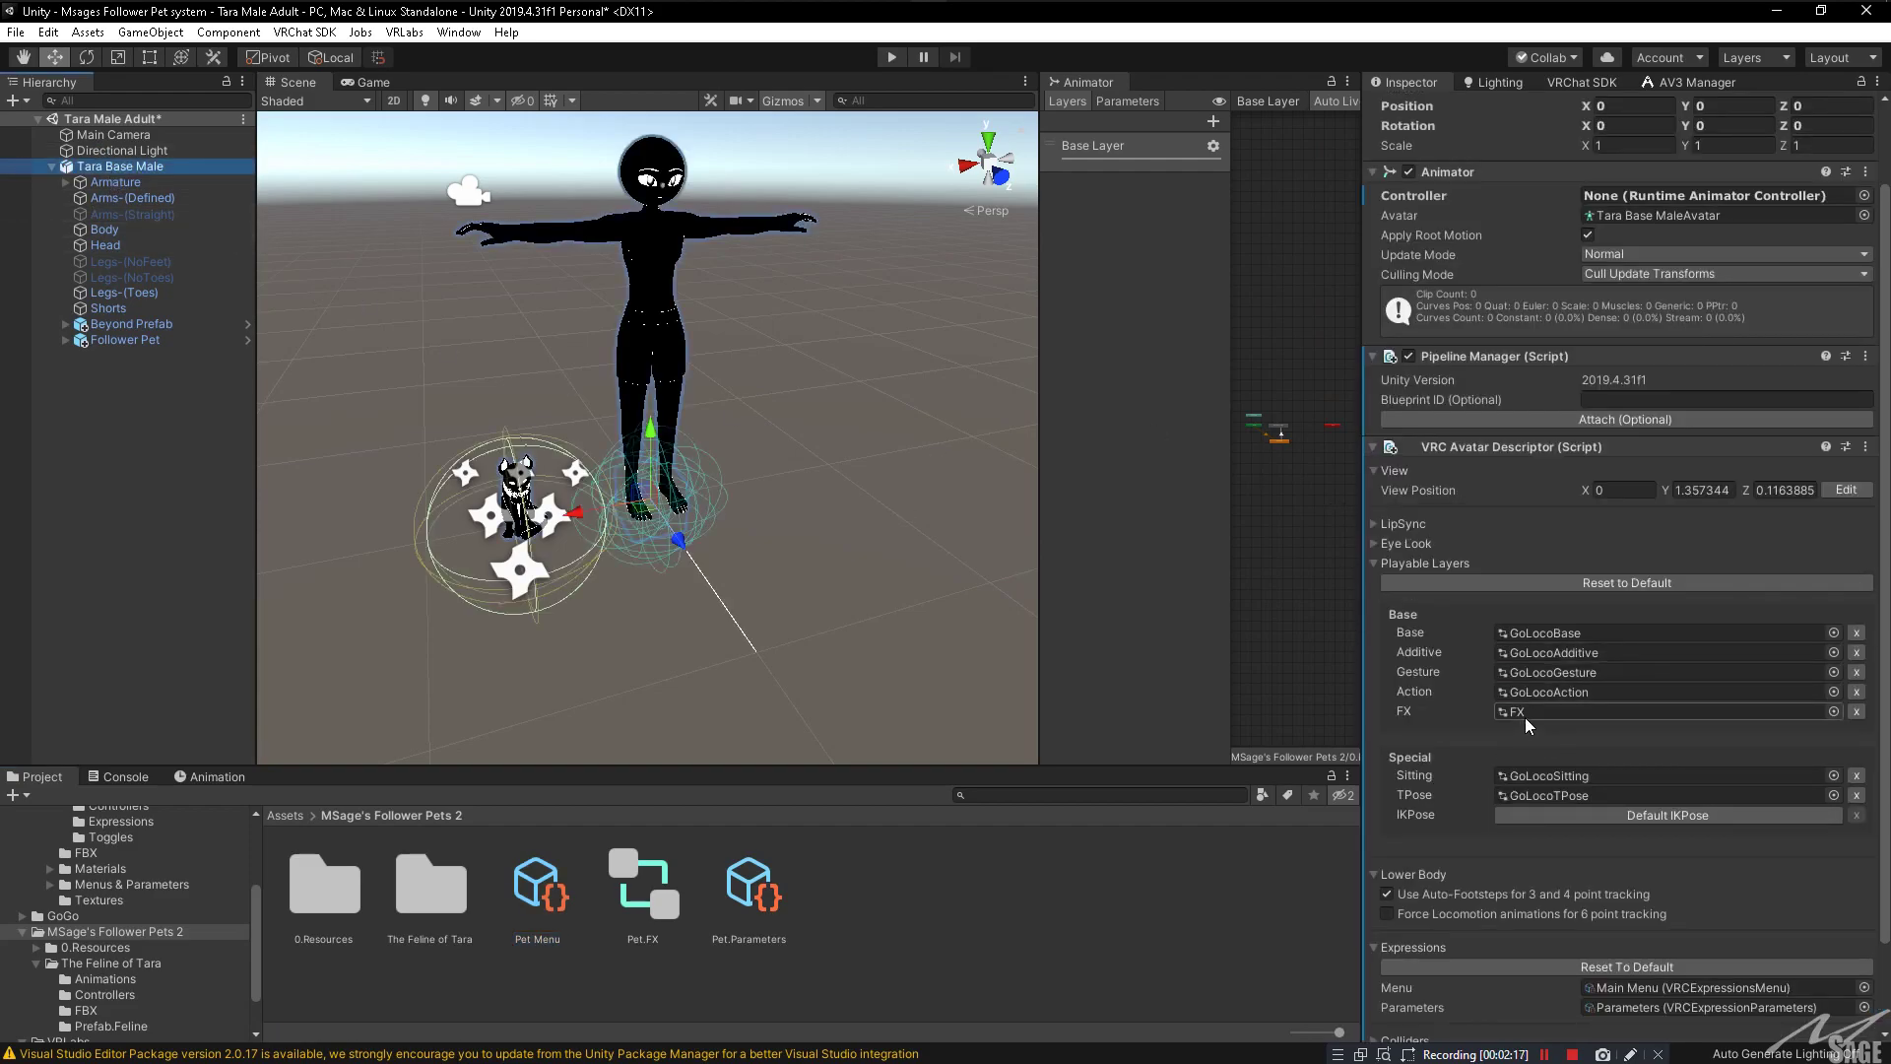
left_click(325, 891)
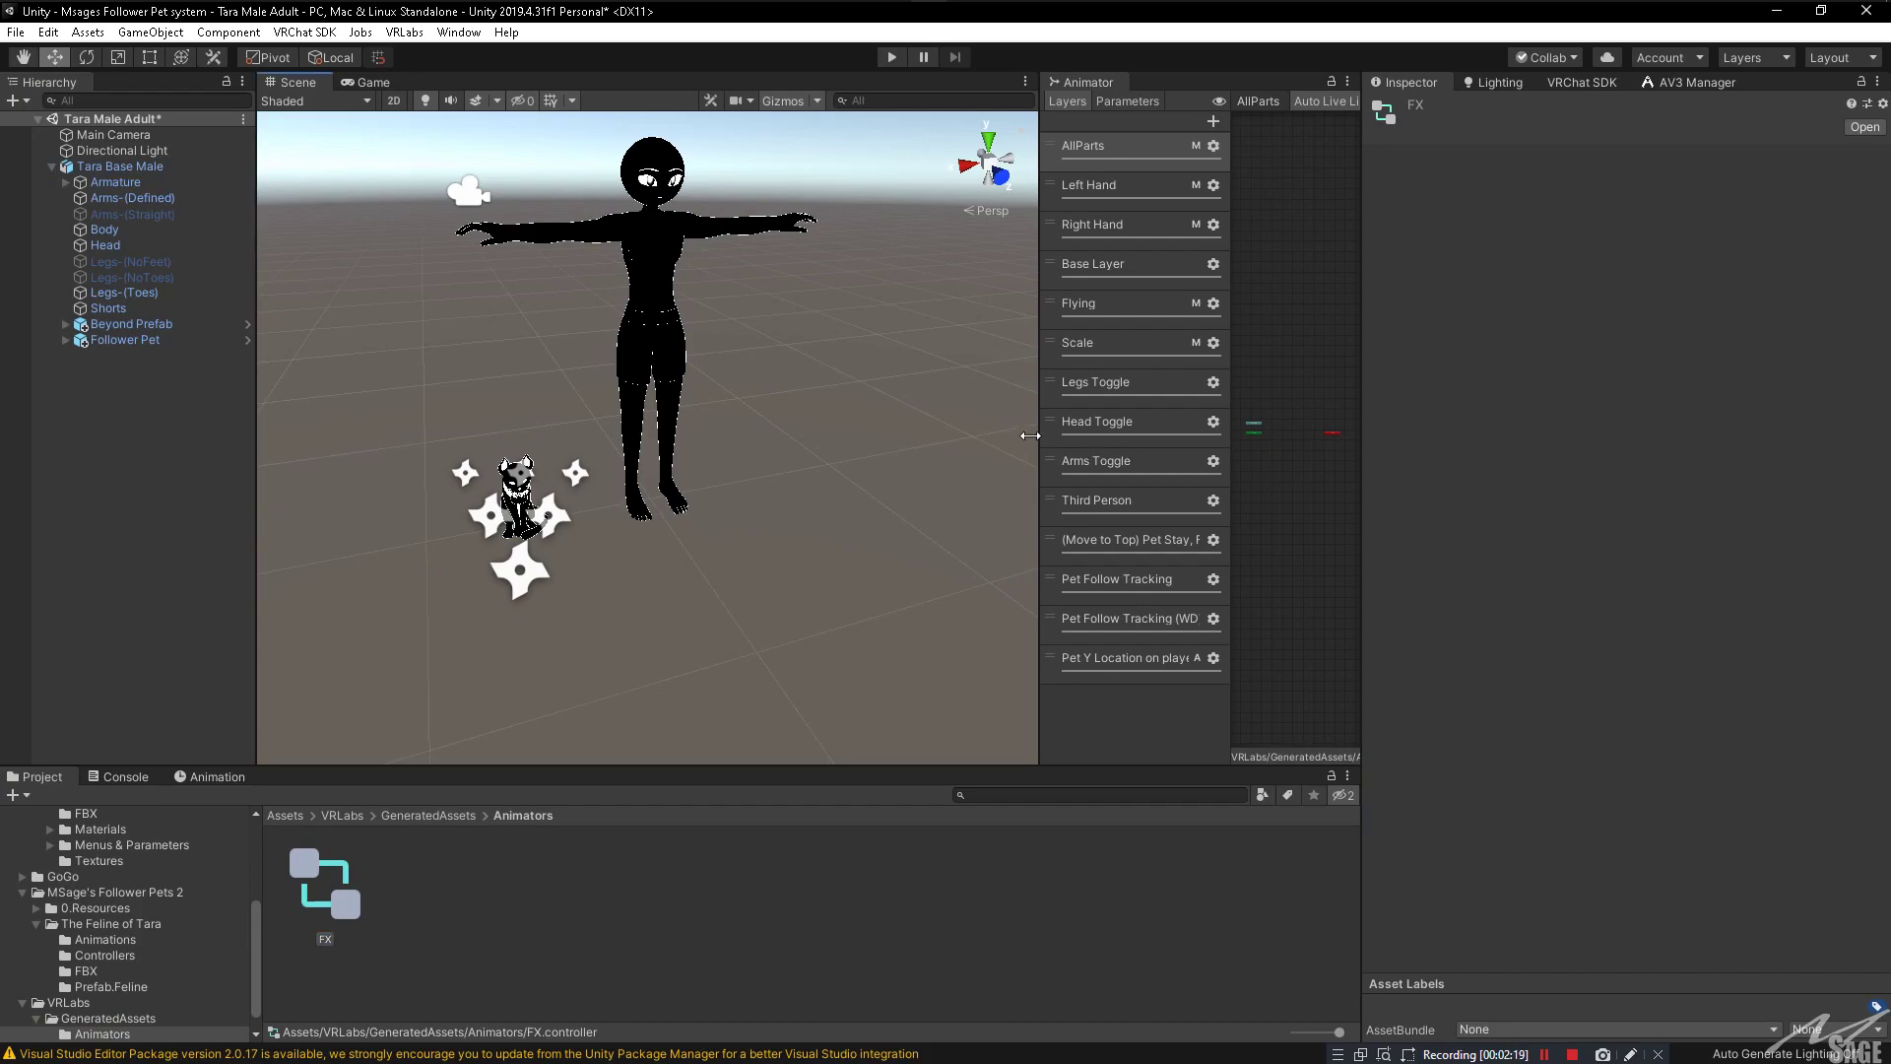
left_click_drag(1033, 440, 949, 443)
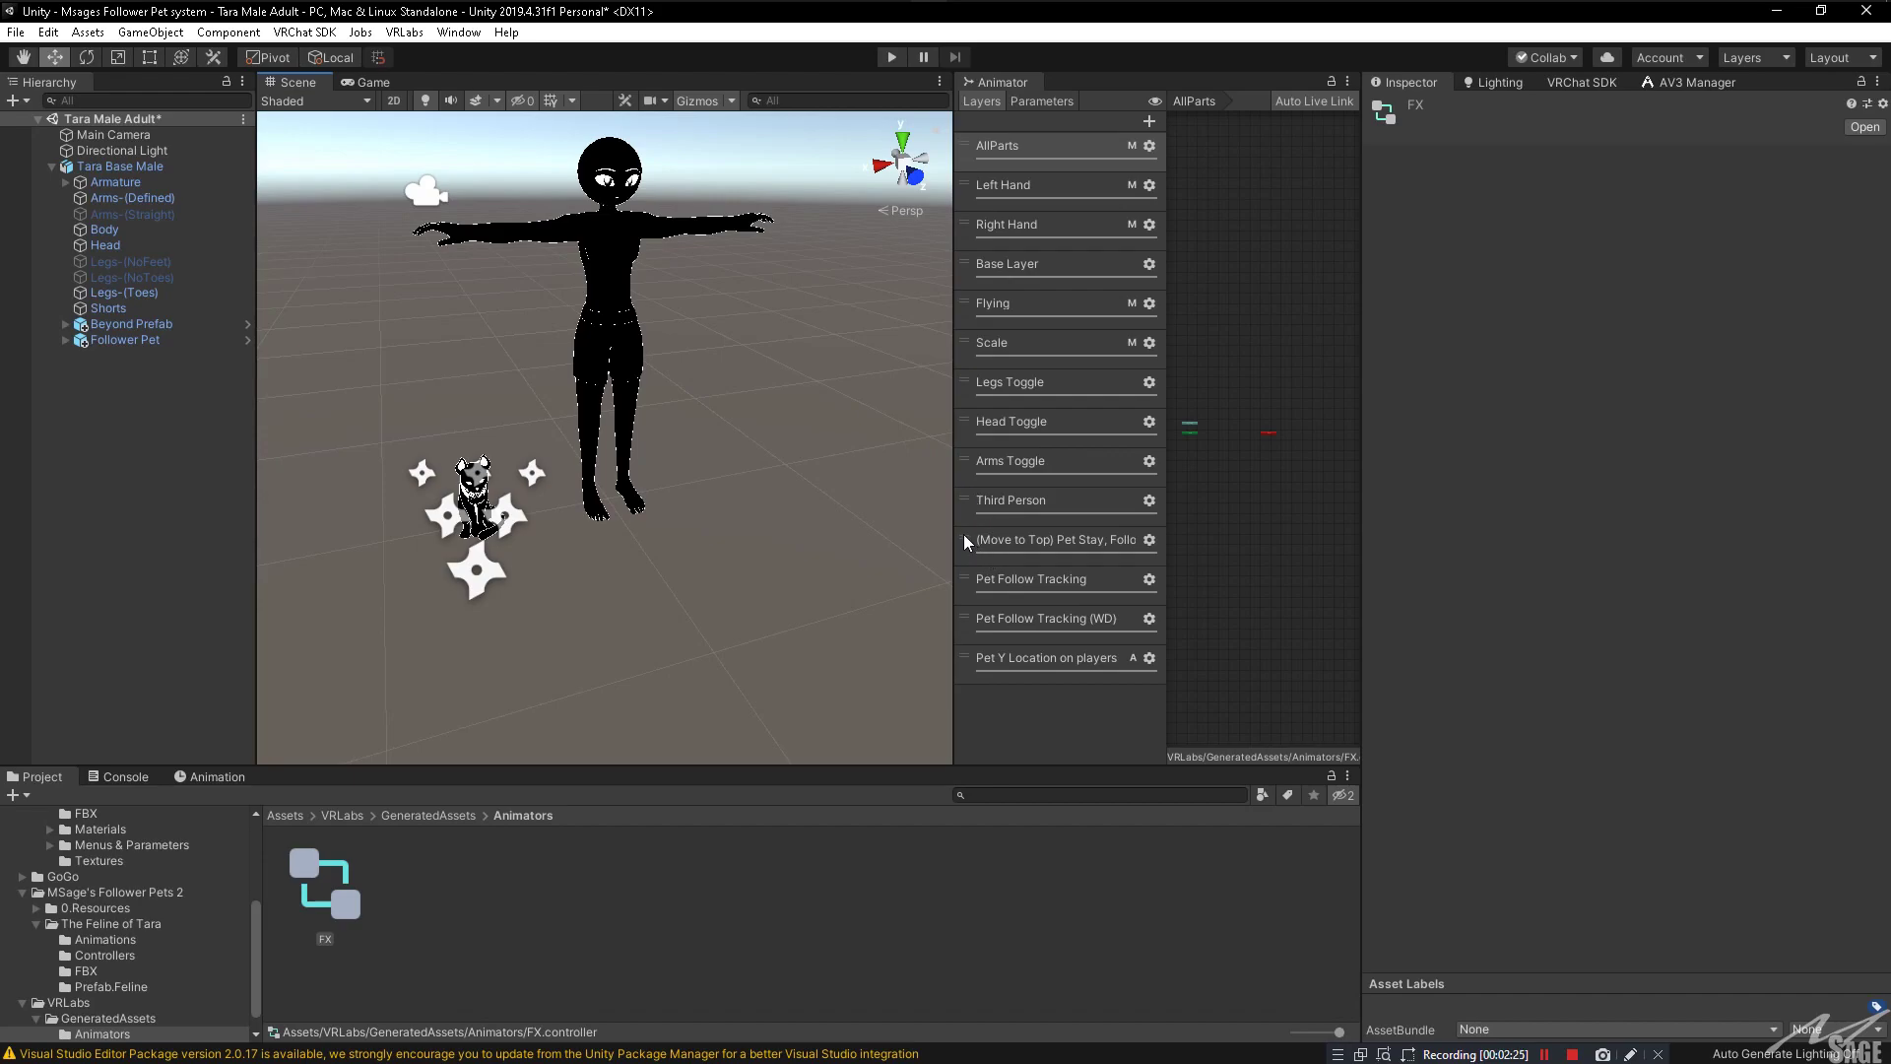
left_click_drag(964, 533, 973, 145)
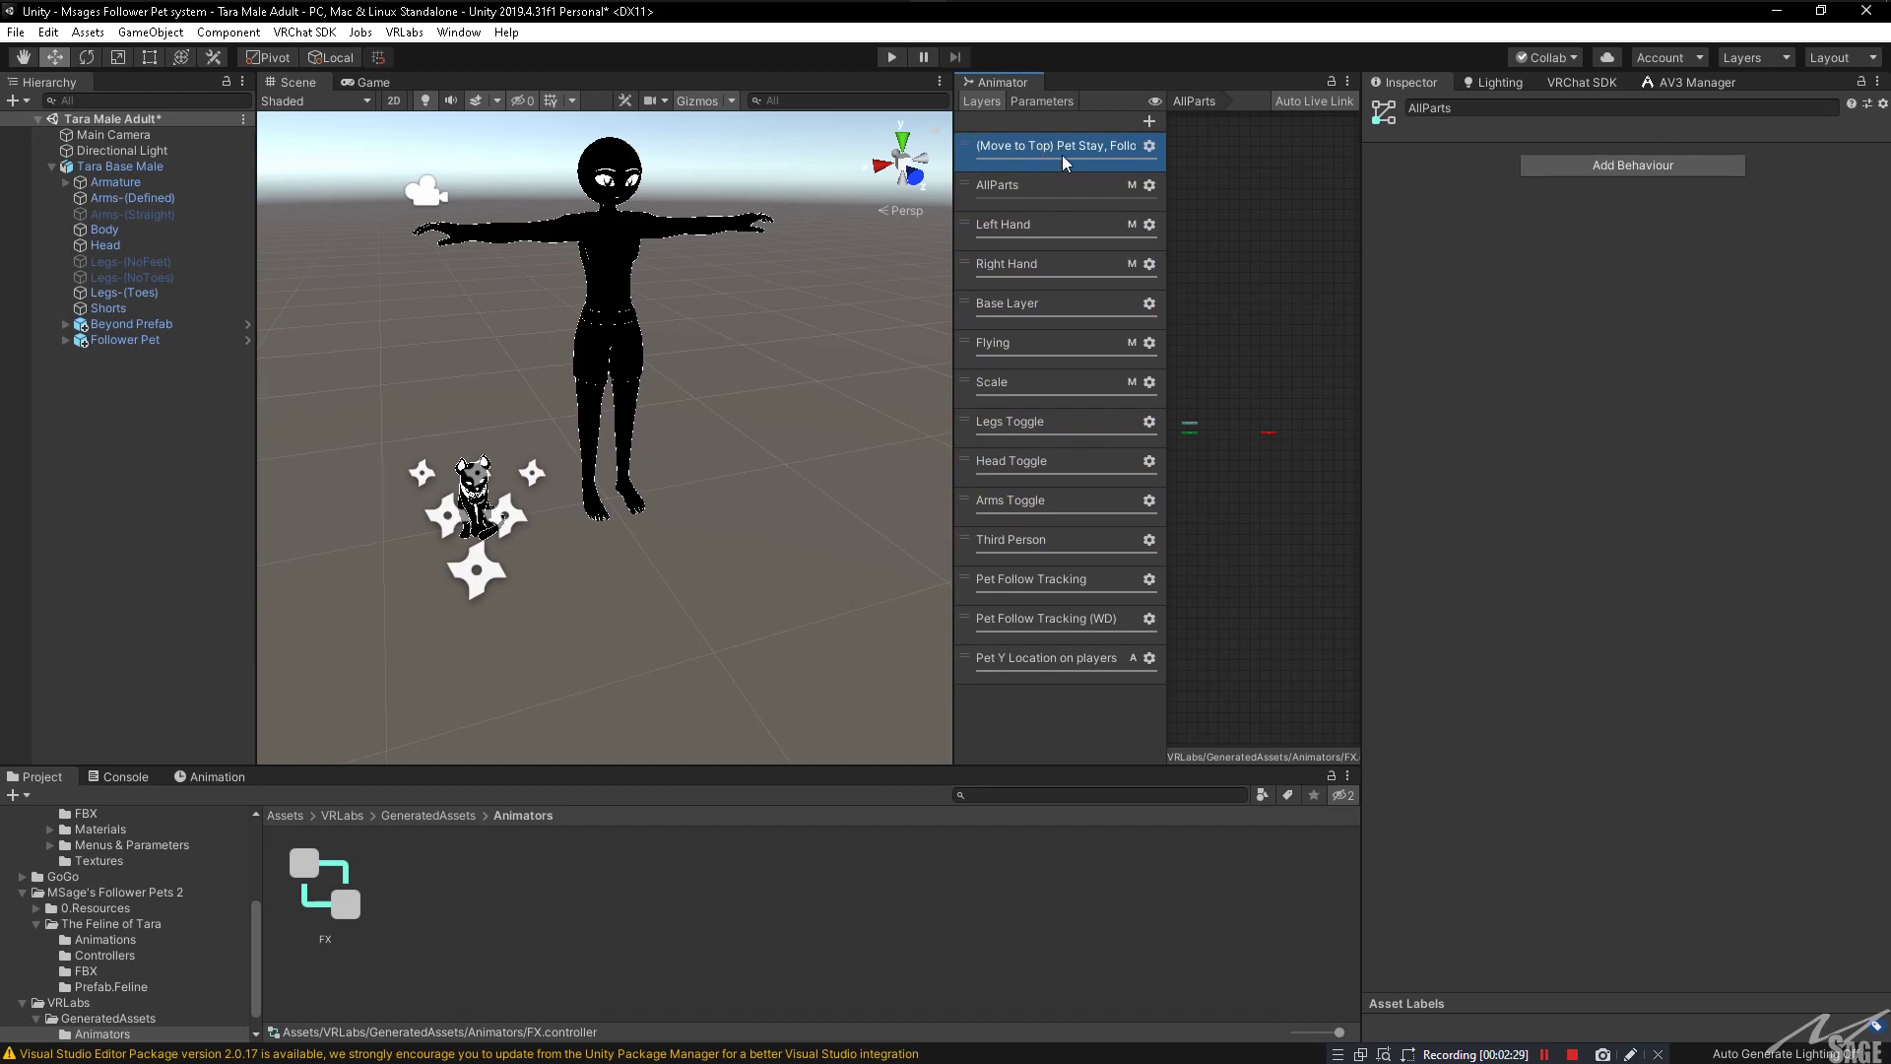
left_click(130, 165)
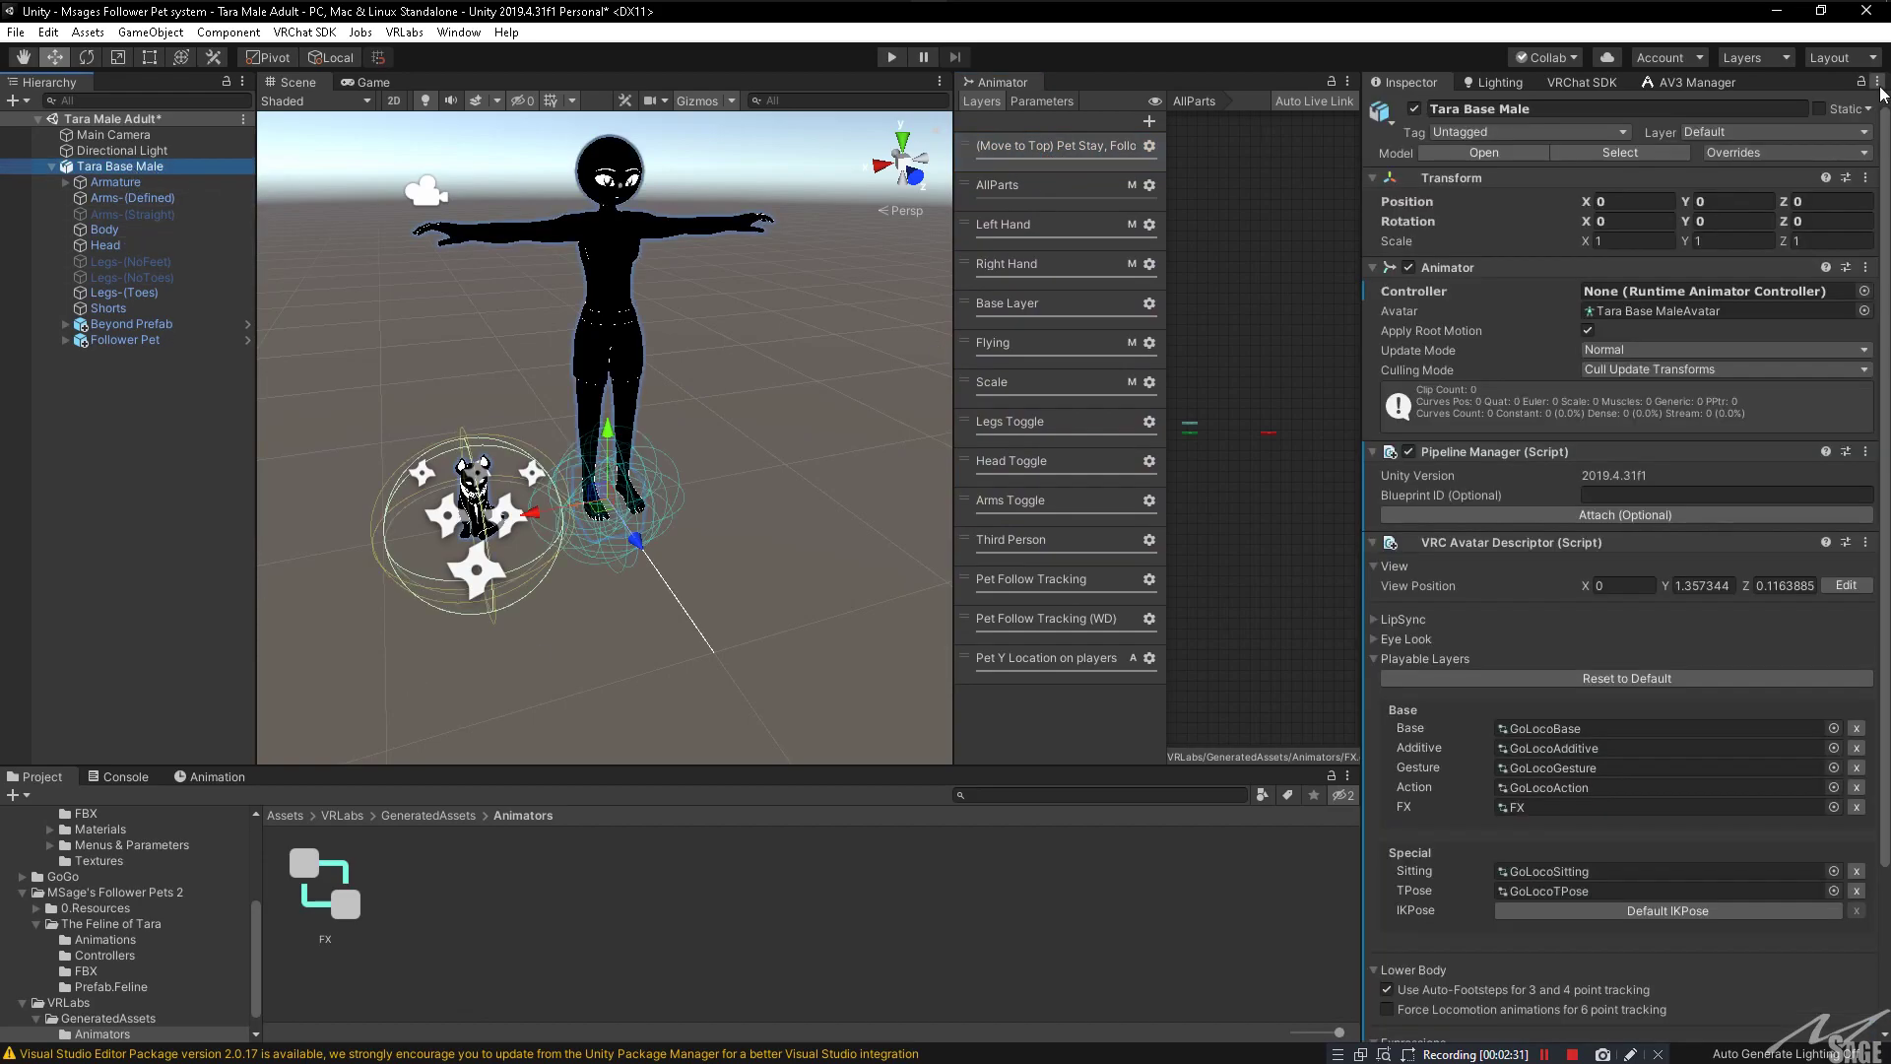
Step: Use Set WD On in the Avatars 3.0 Manager's WD tab for all states
left_click(1691, 83)
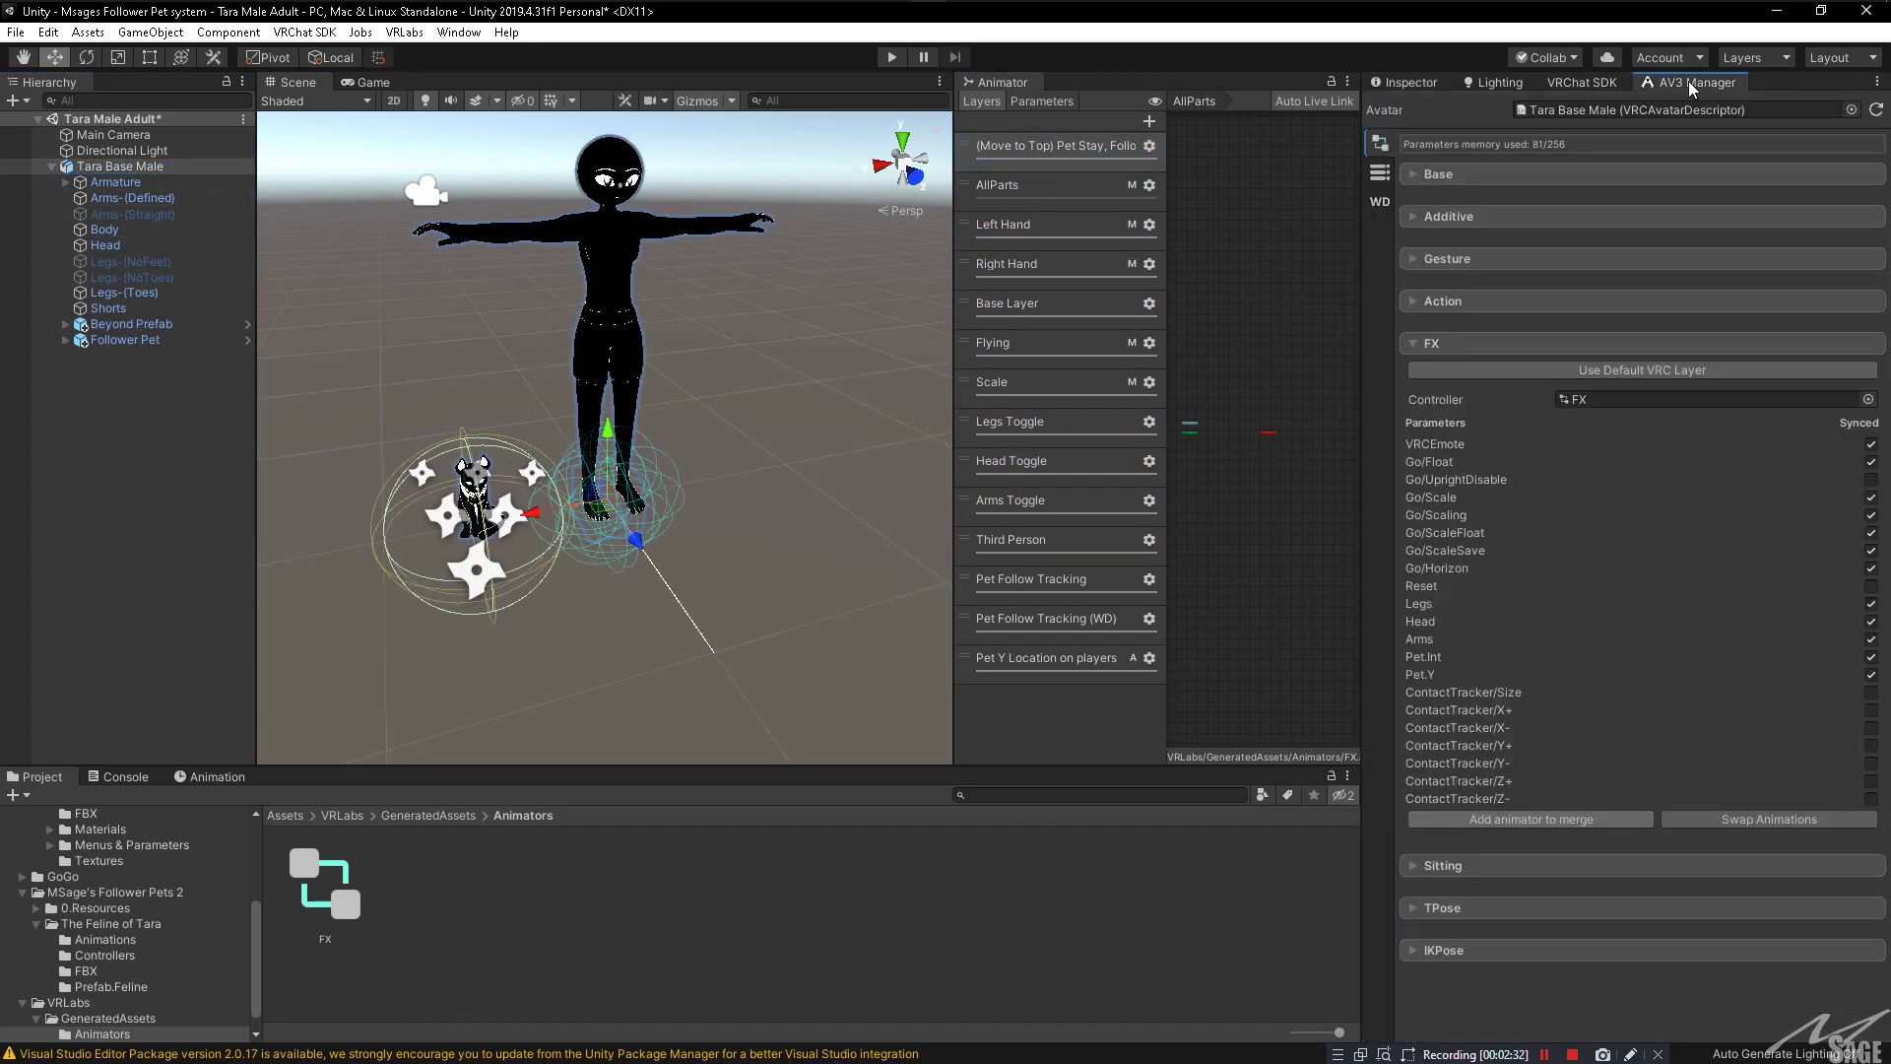
left_click(1380, 202)
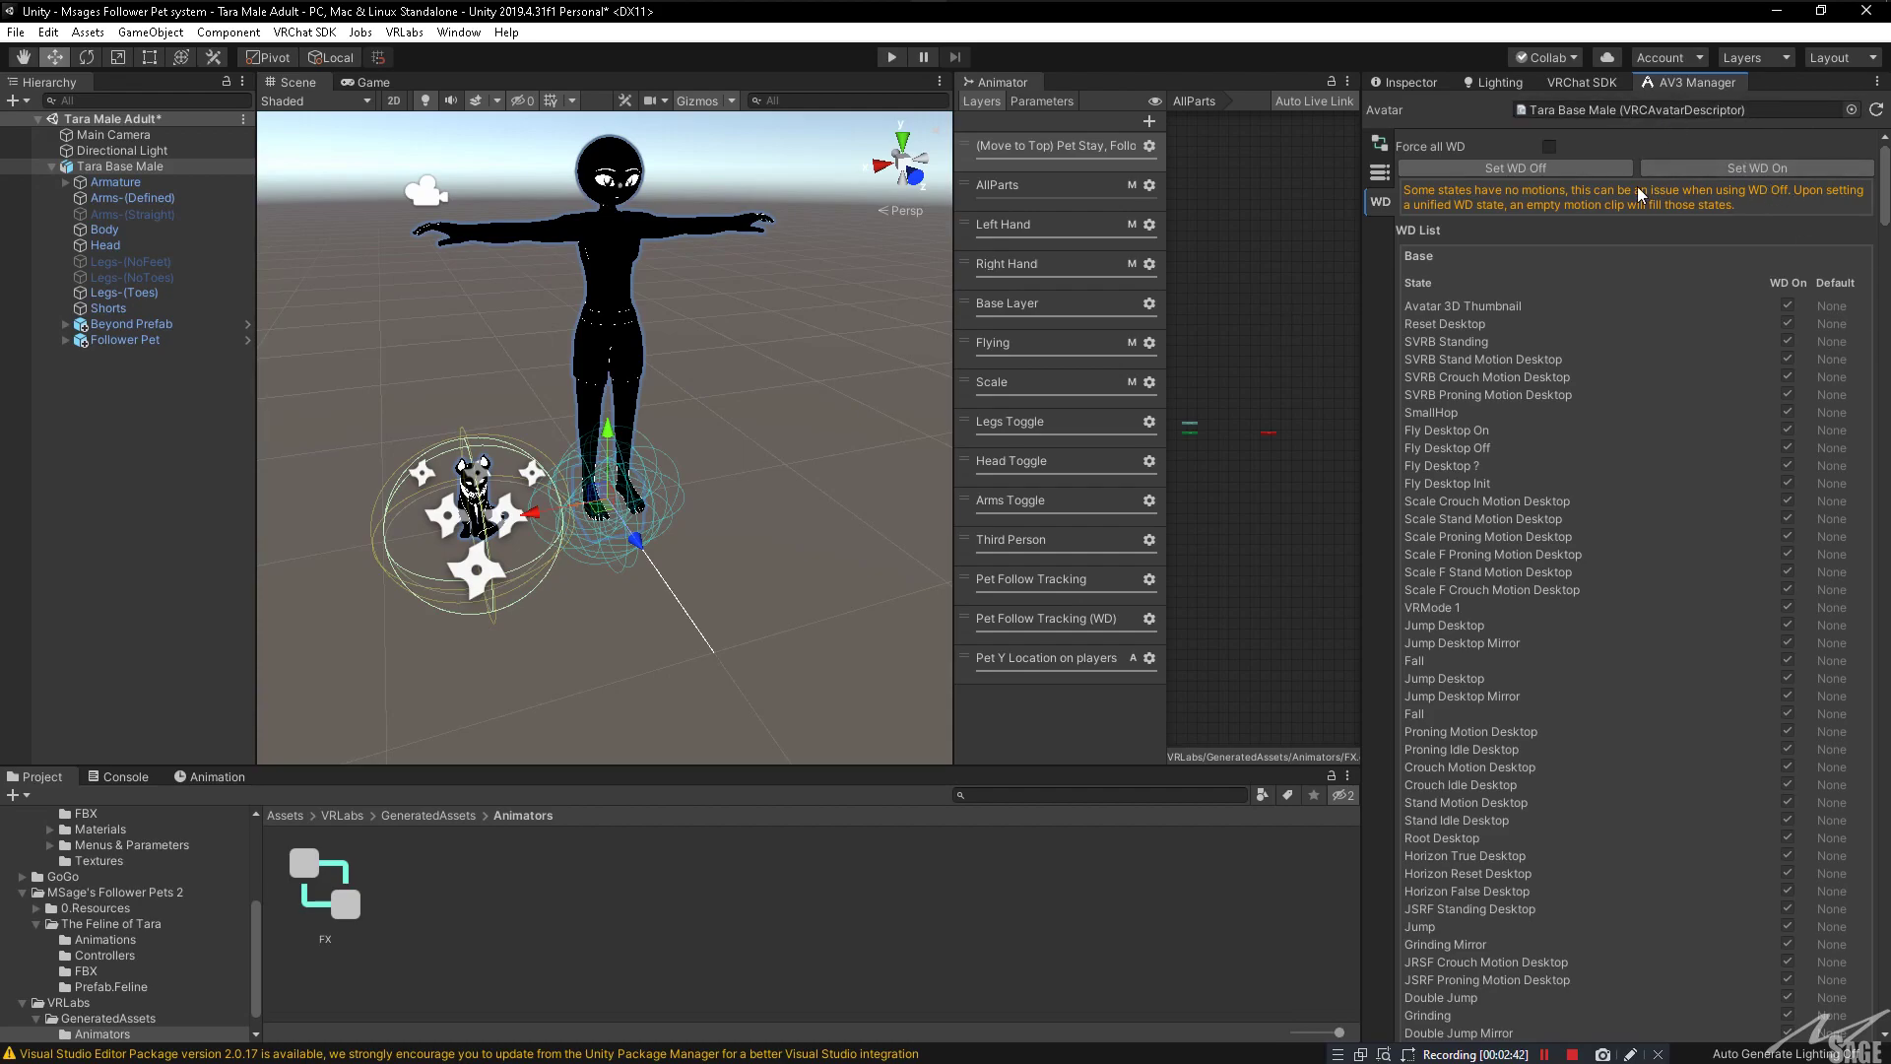
left_click(1787, 169)
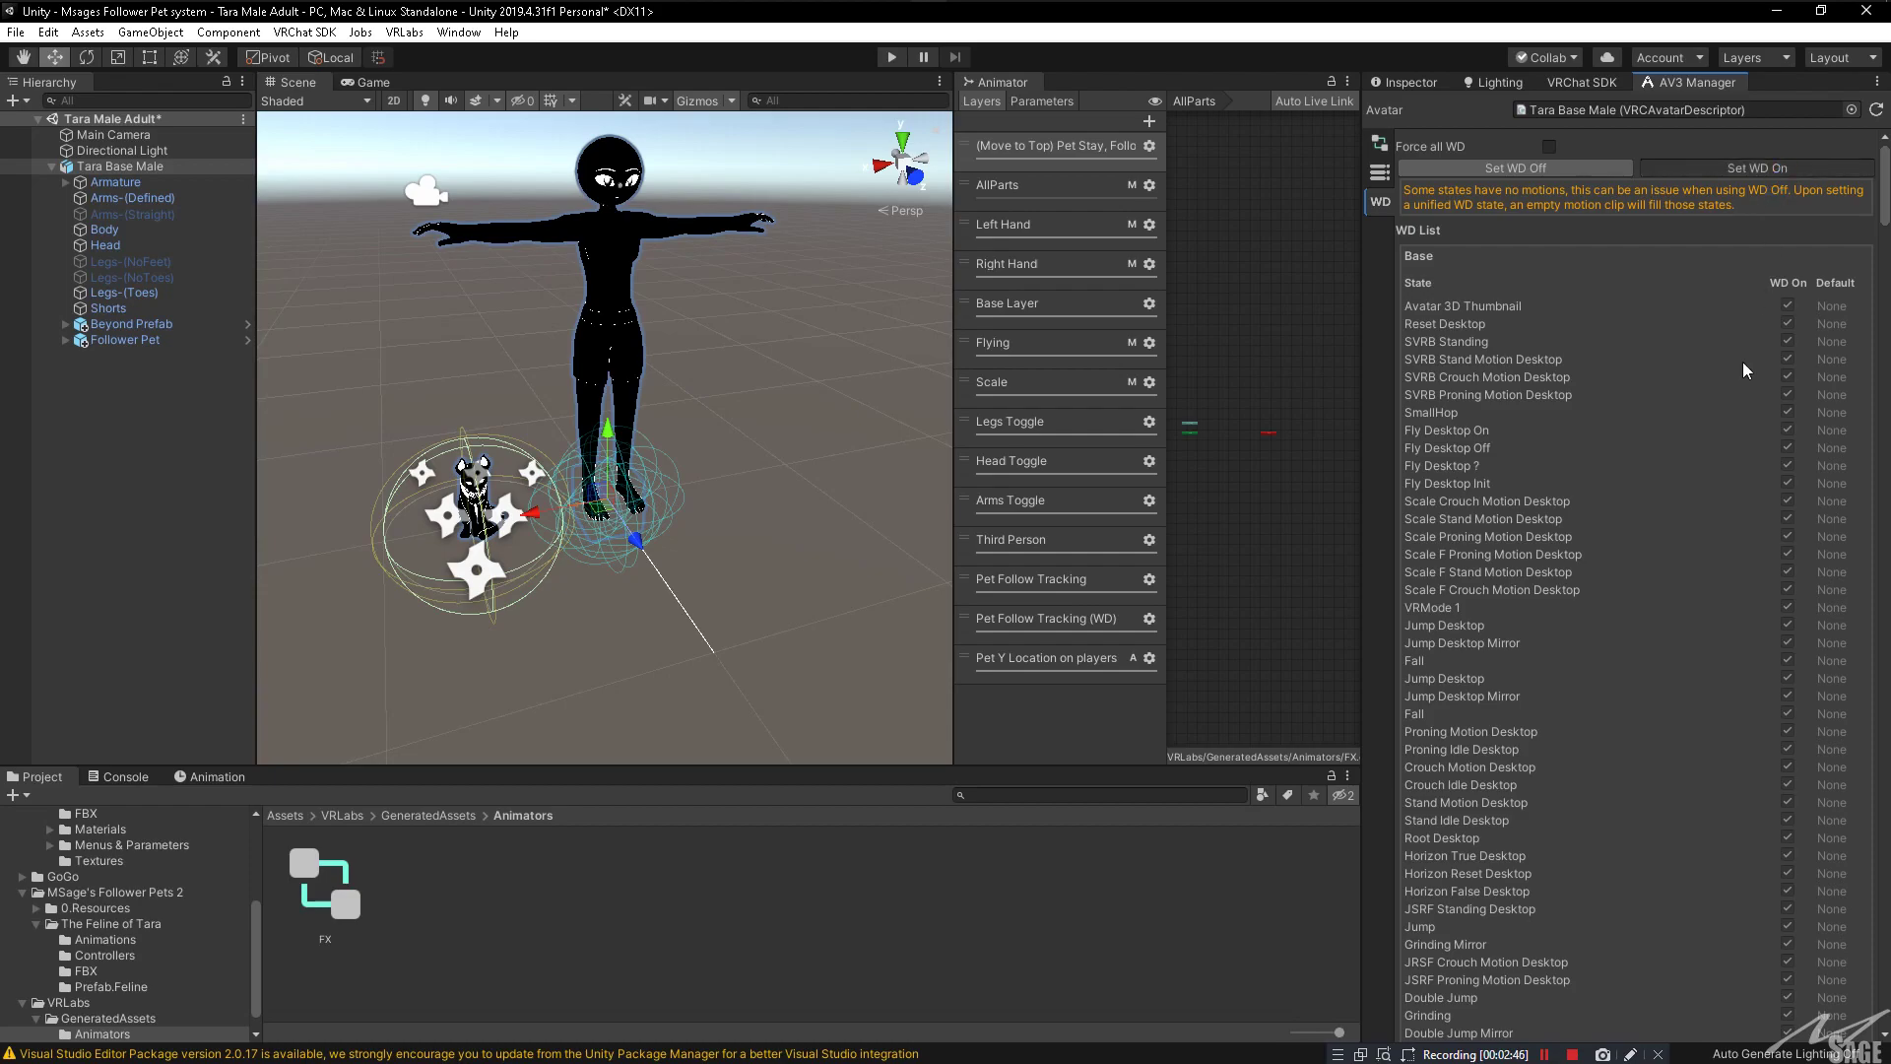
scroll(1721, 680, "down", 15)
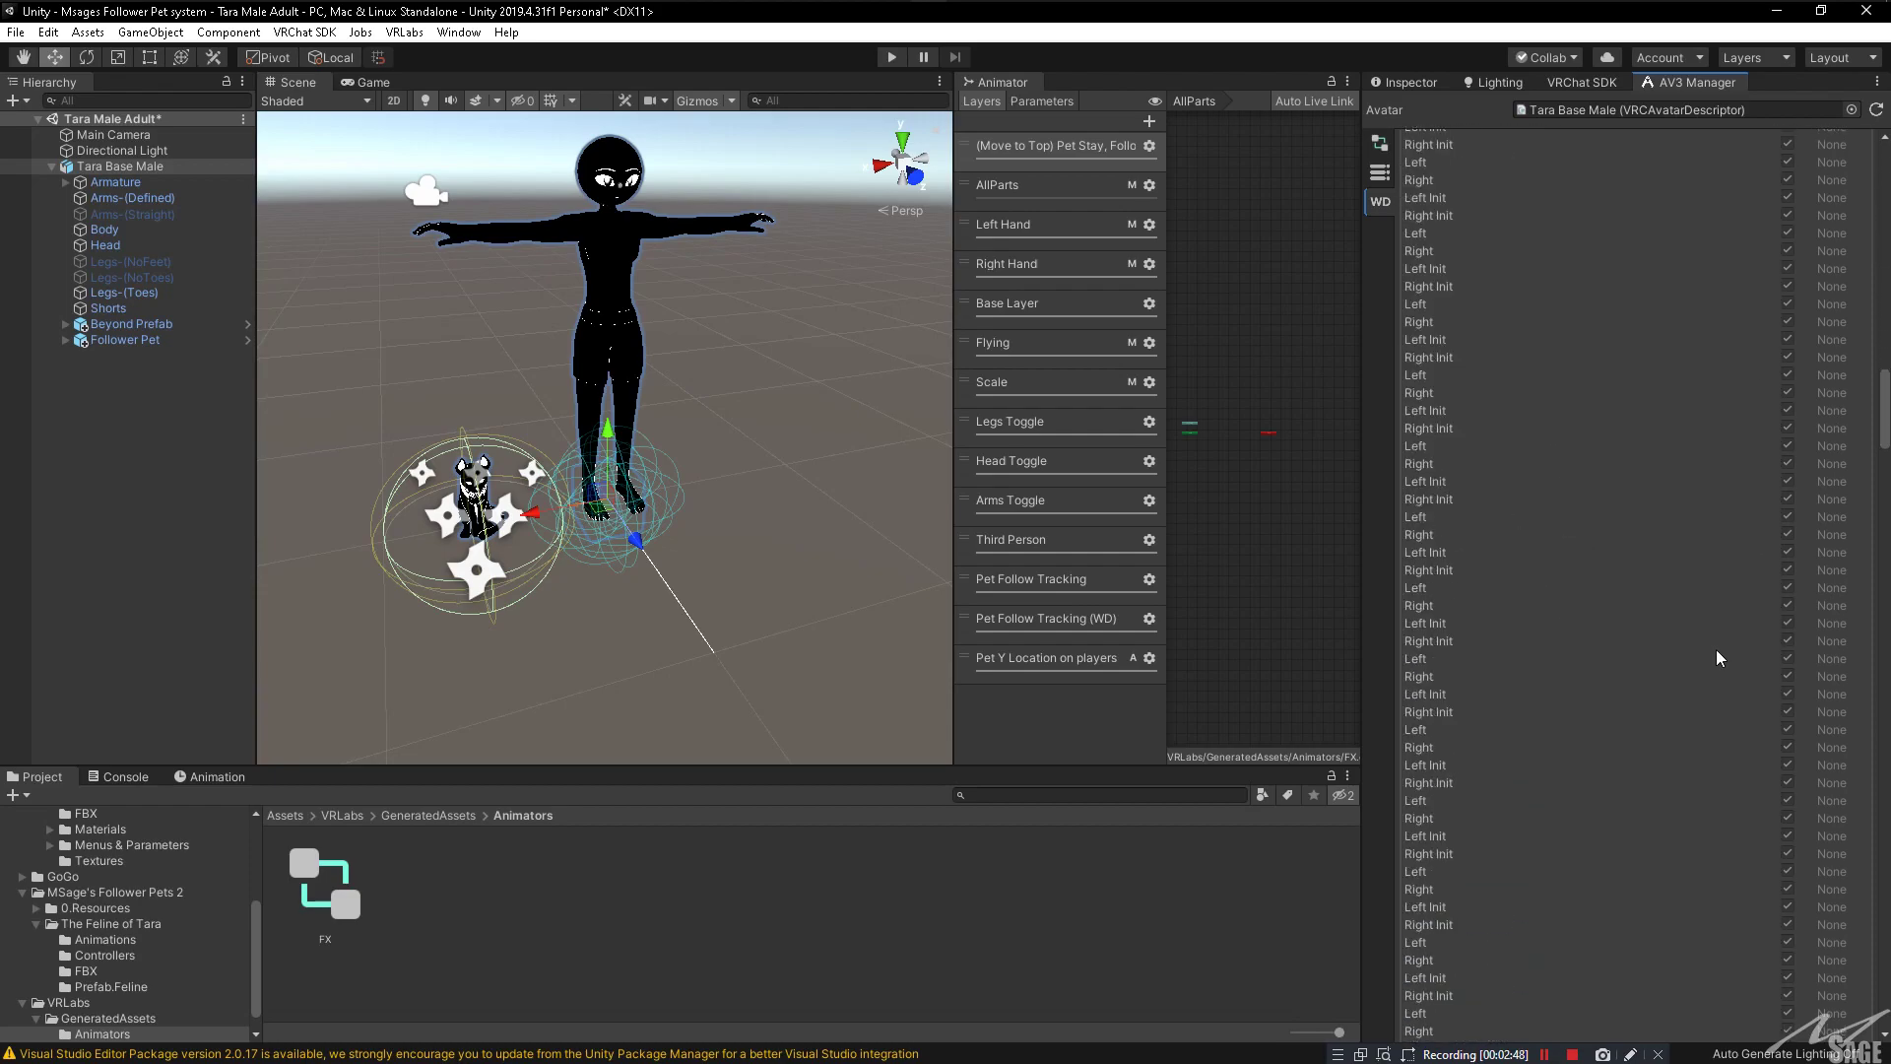
left_click(1403, 84)
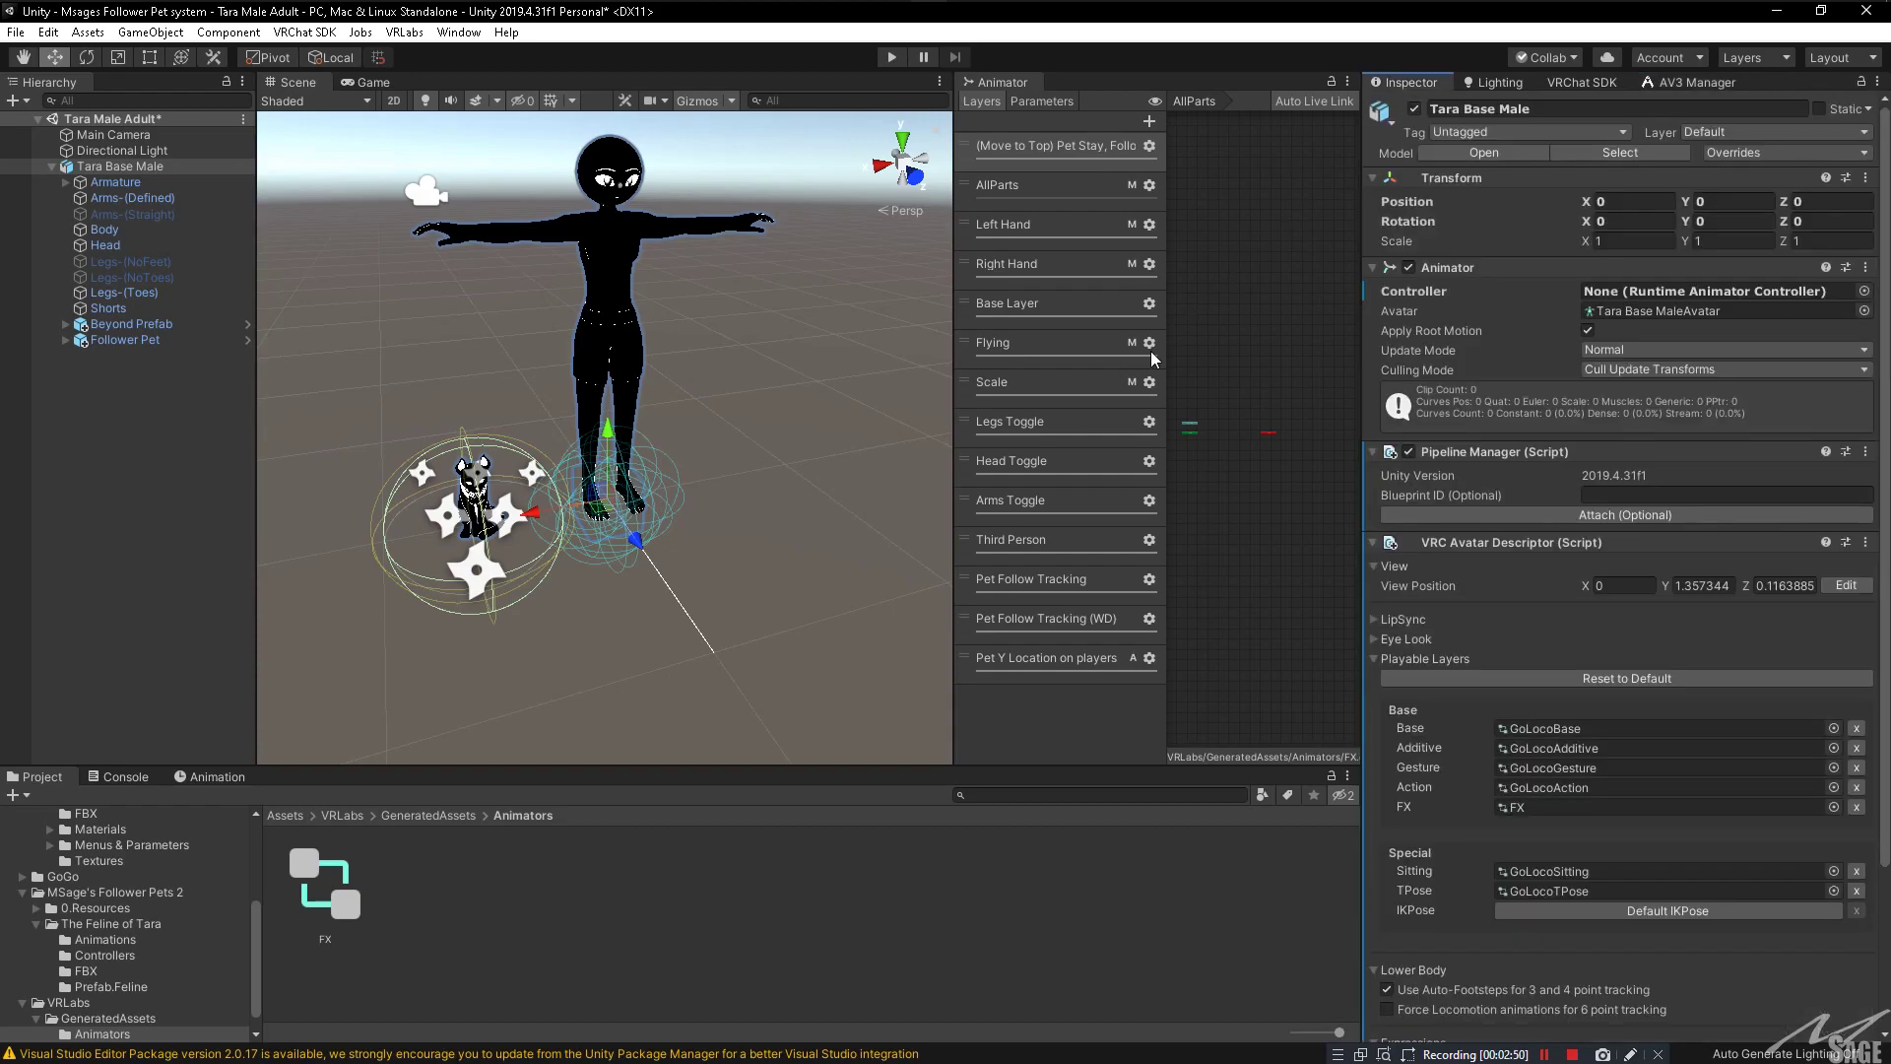
Step: Check the avatar's warnings in the VRChat SDK Builder, then select the Follower Pet object
left_click(1581, 83)
left_click(1527, 203)
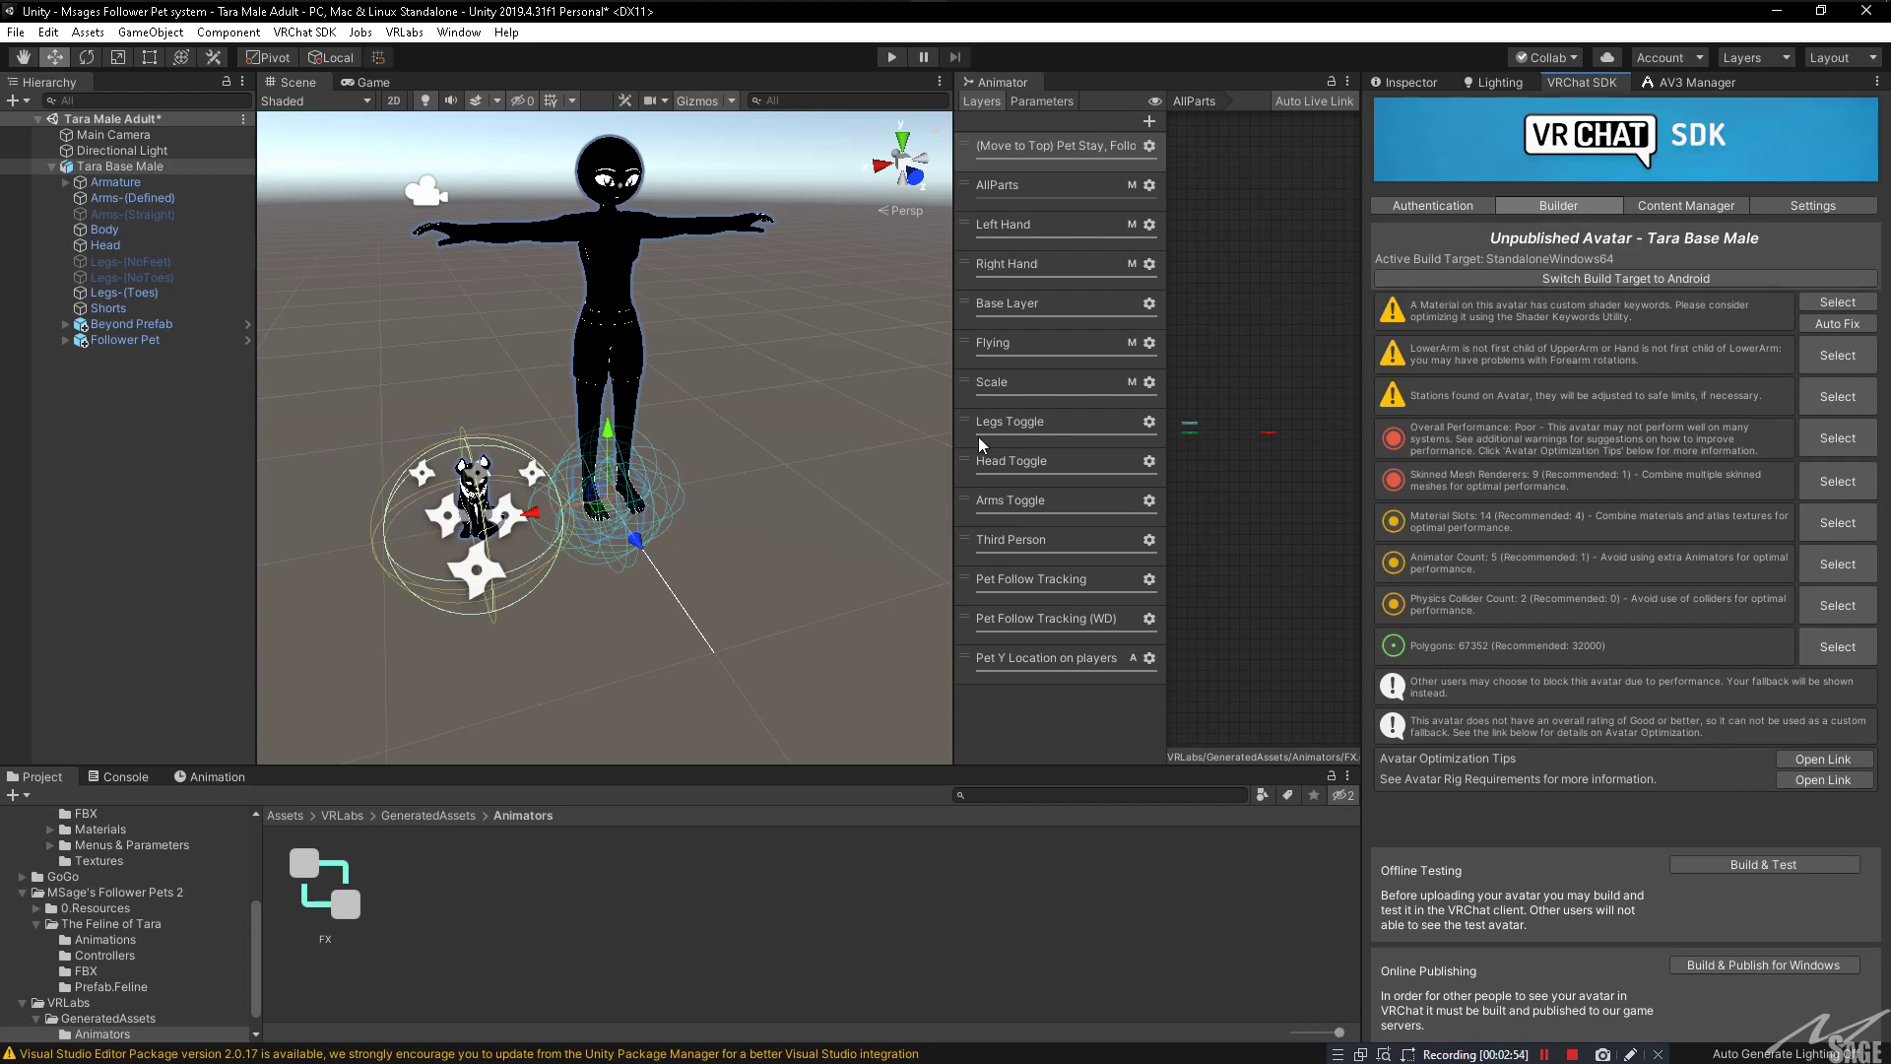
right_click_drag(601, 483, 591, 470)
scroll(591, 469, "down", 5)
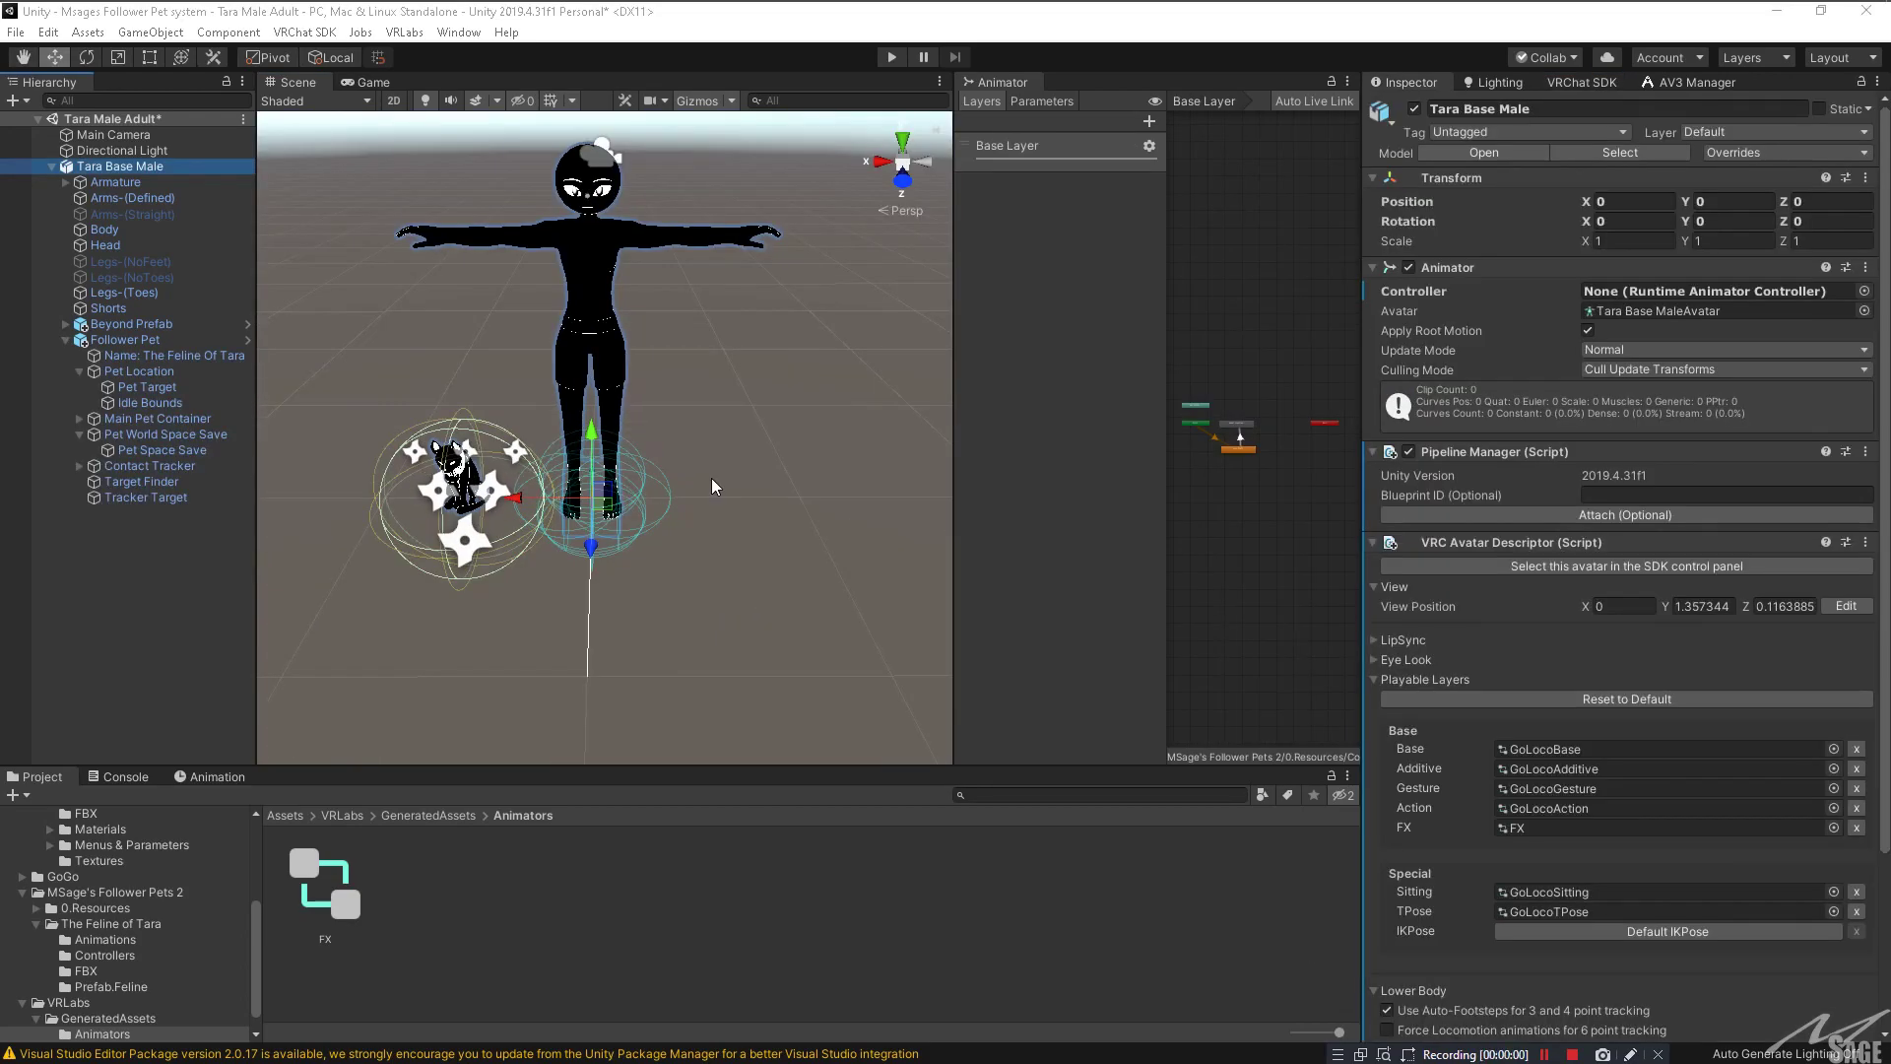
mouse_move(715, 487)
right_mouse_down()
mouse_move(702, 462)
mouse_move(706, 484)
right_mouse_up()
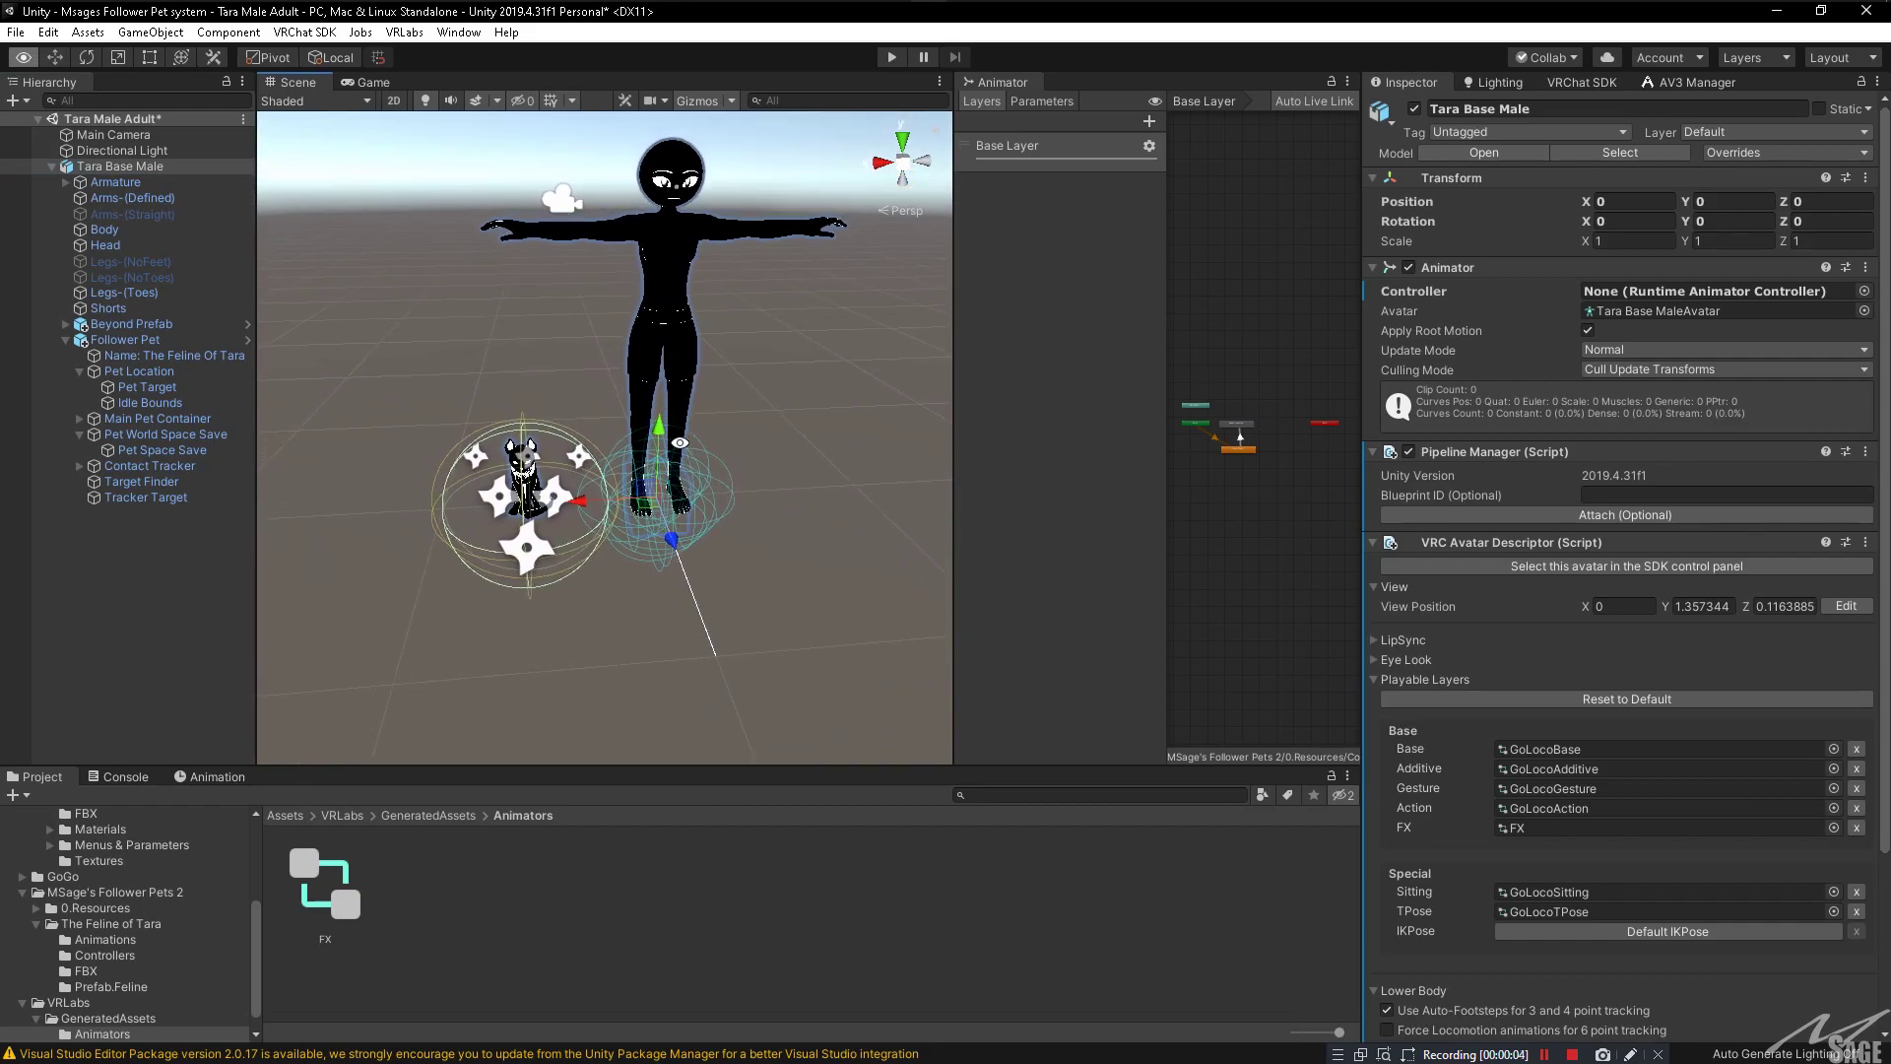
left_click(129, 341)
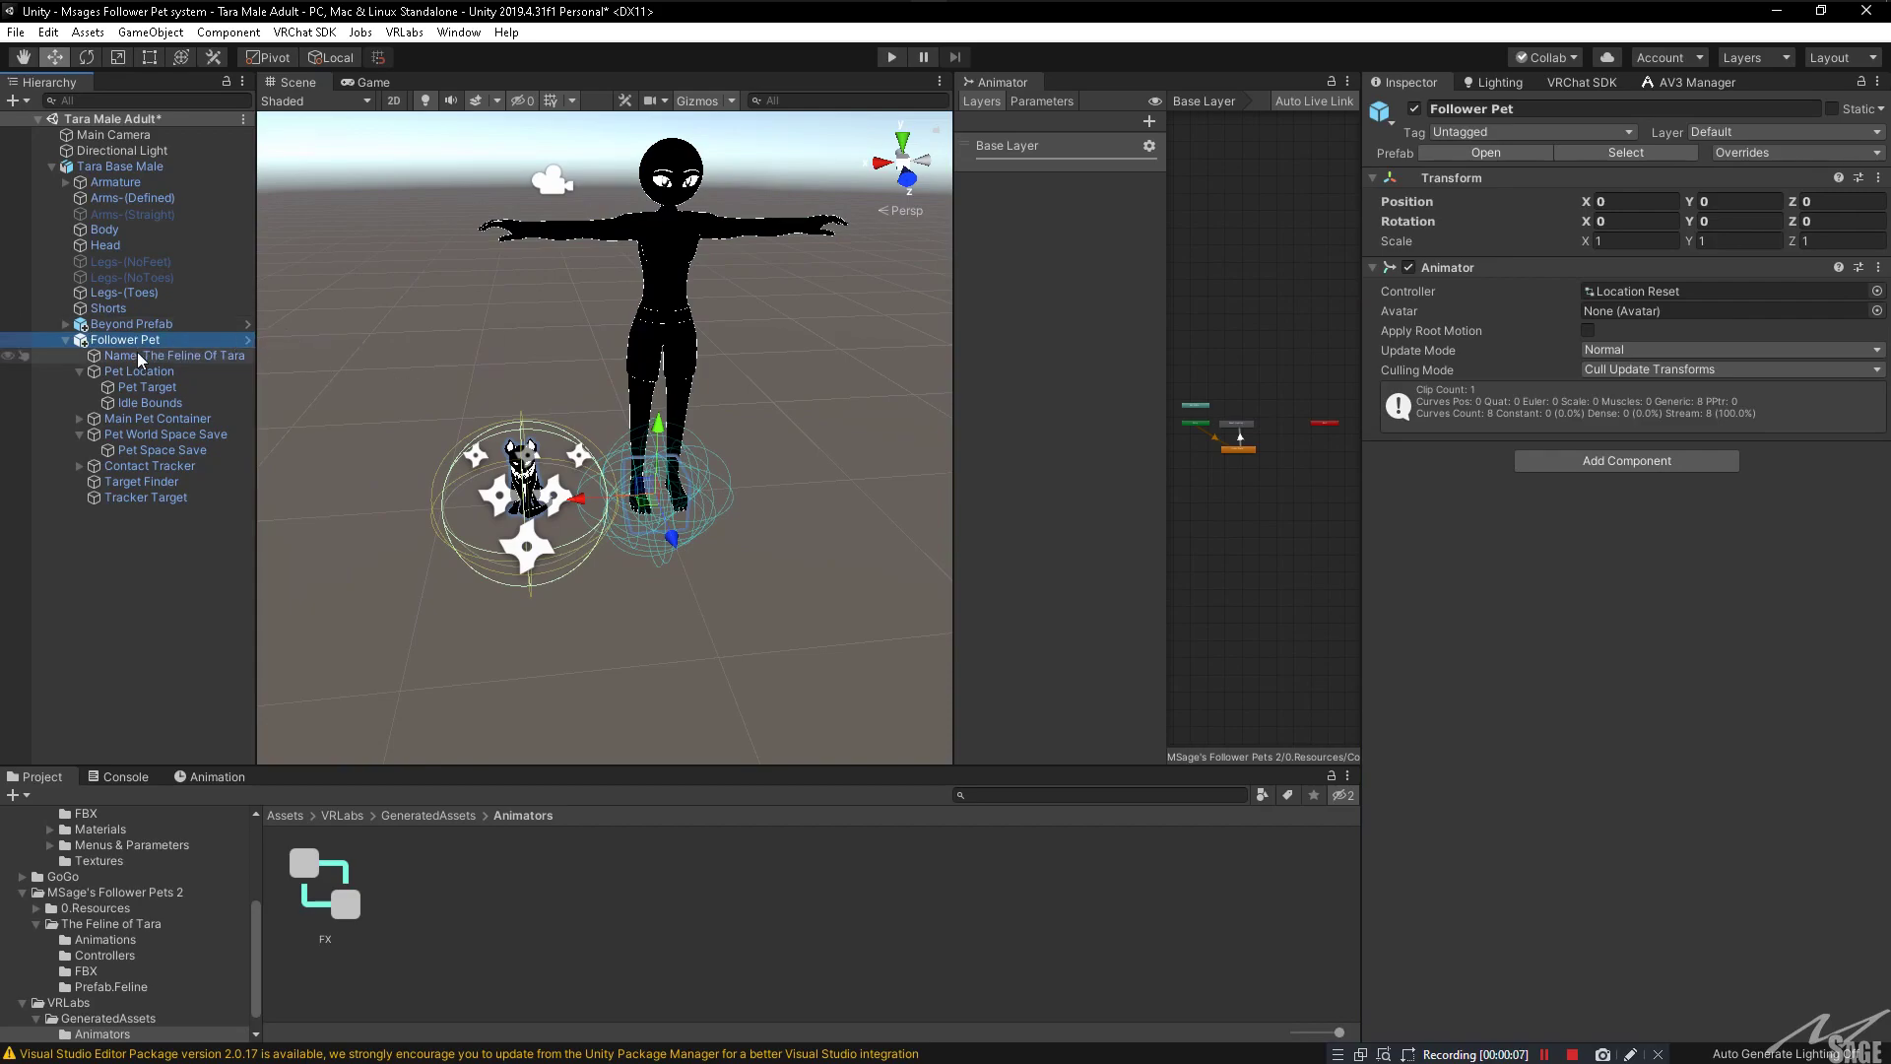
Step: Drag Pet Location to X 0.719, Y 0.049 so the pet sits beside the avatar's feet
left_click(146, 370)
left_click_drag(446, 515, 516, 289)
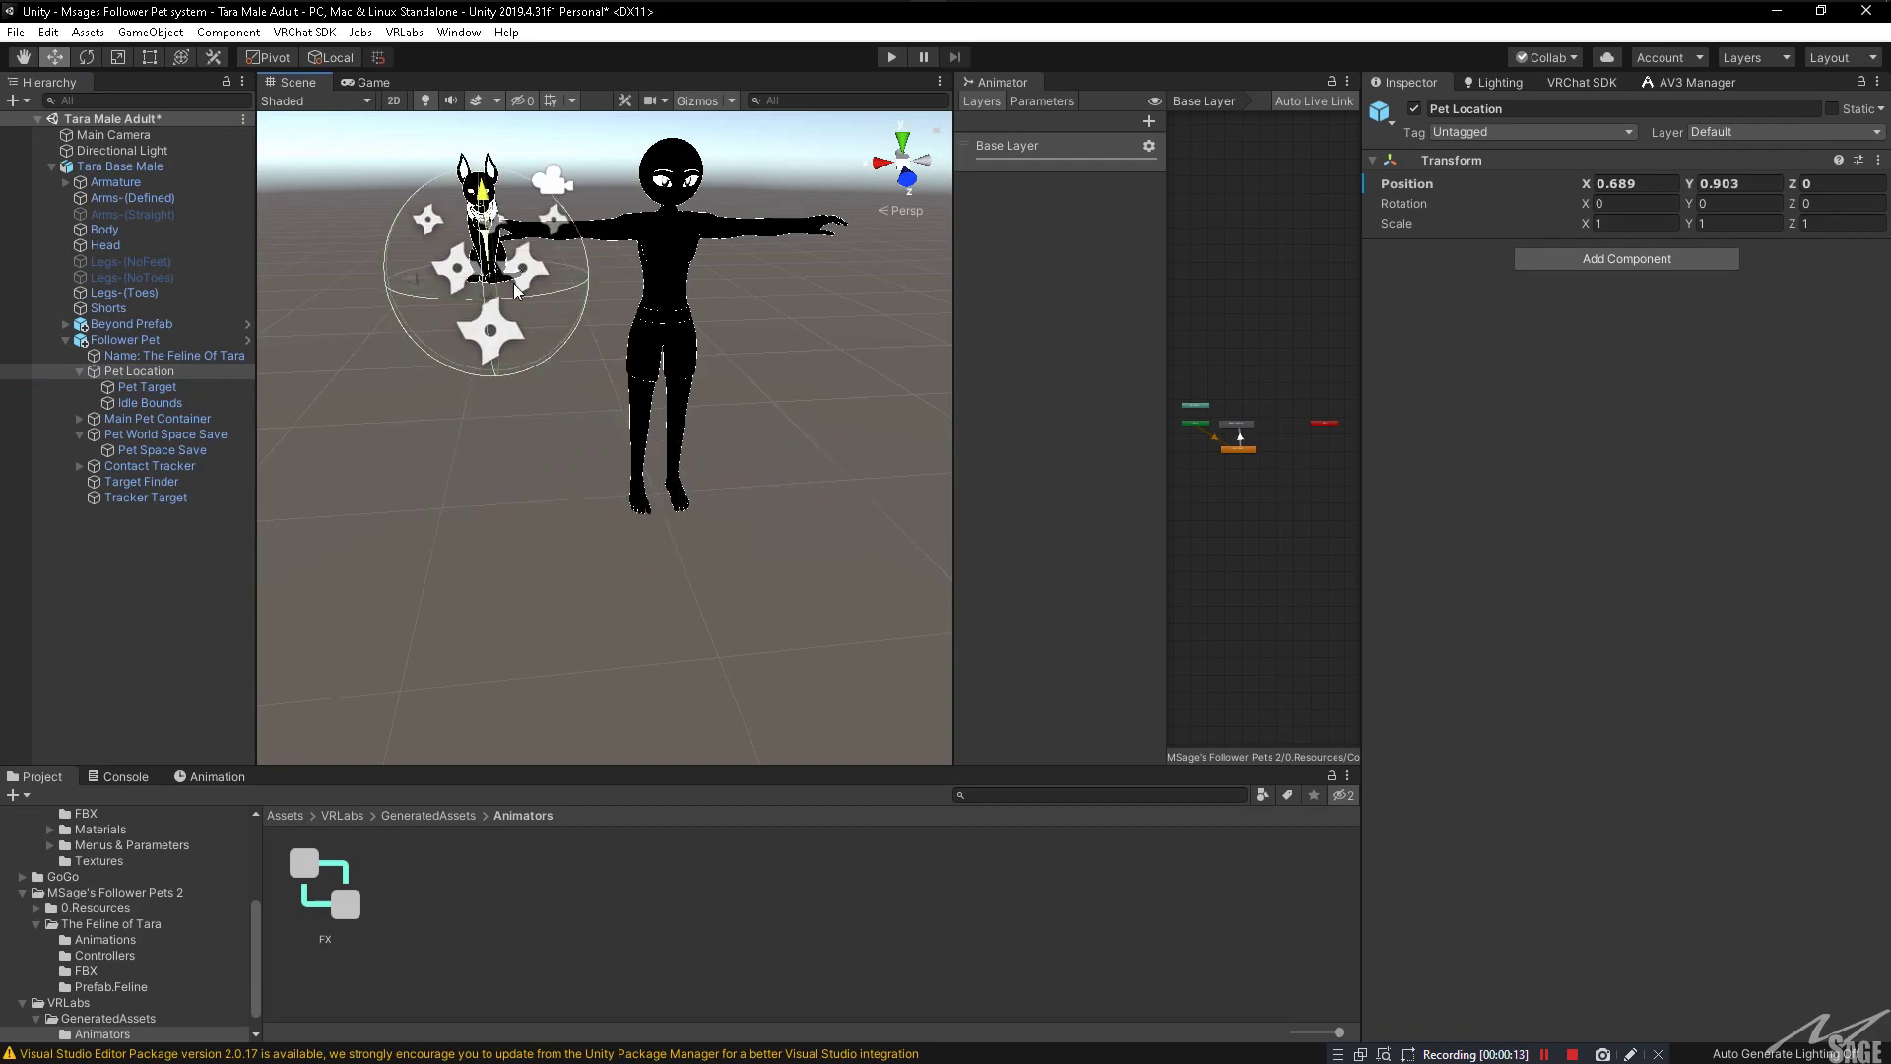
left_click_drag(480, 193, 454, 498)
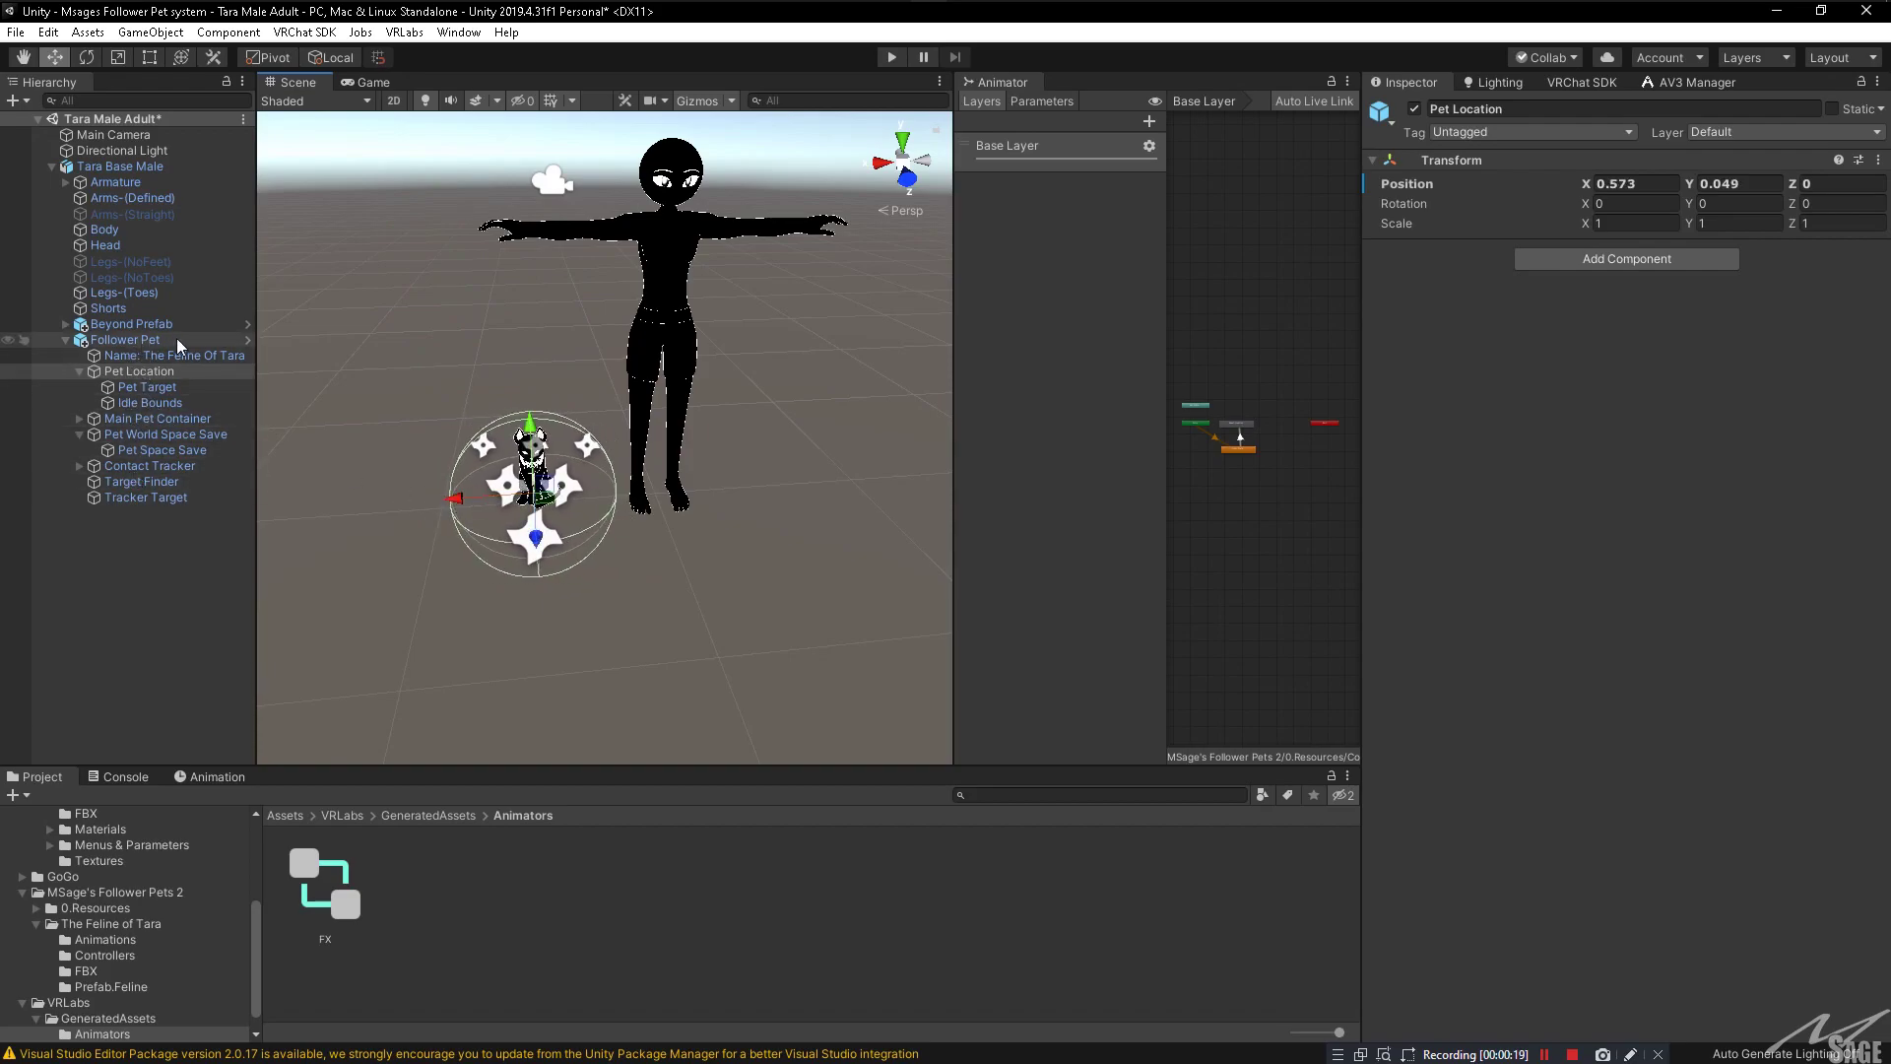
left_click_drag(466, 503, 384, 518)
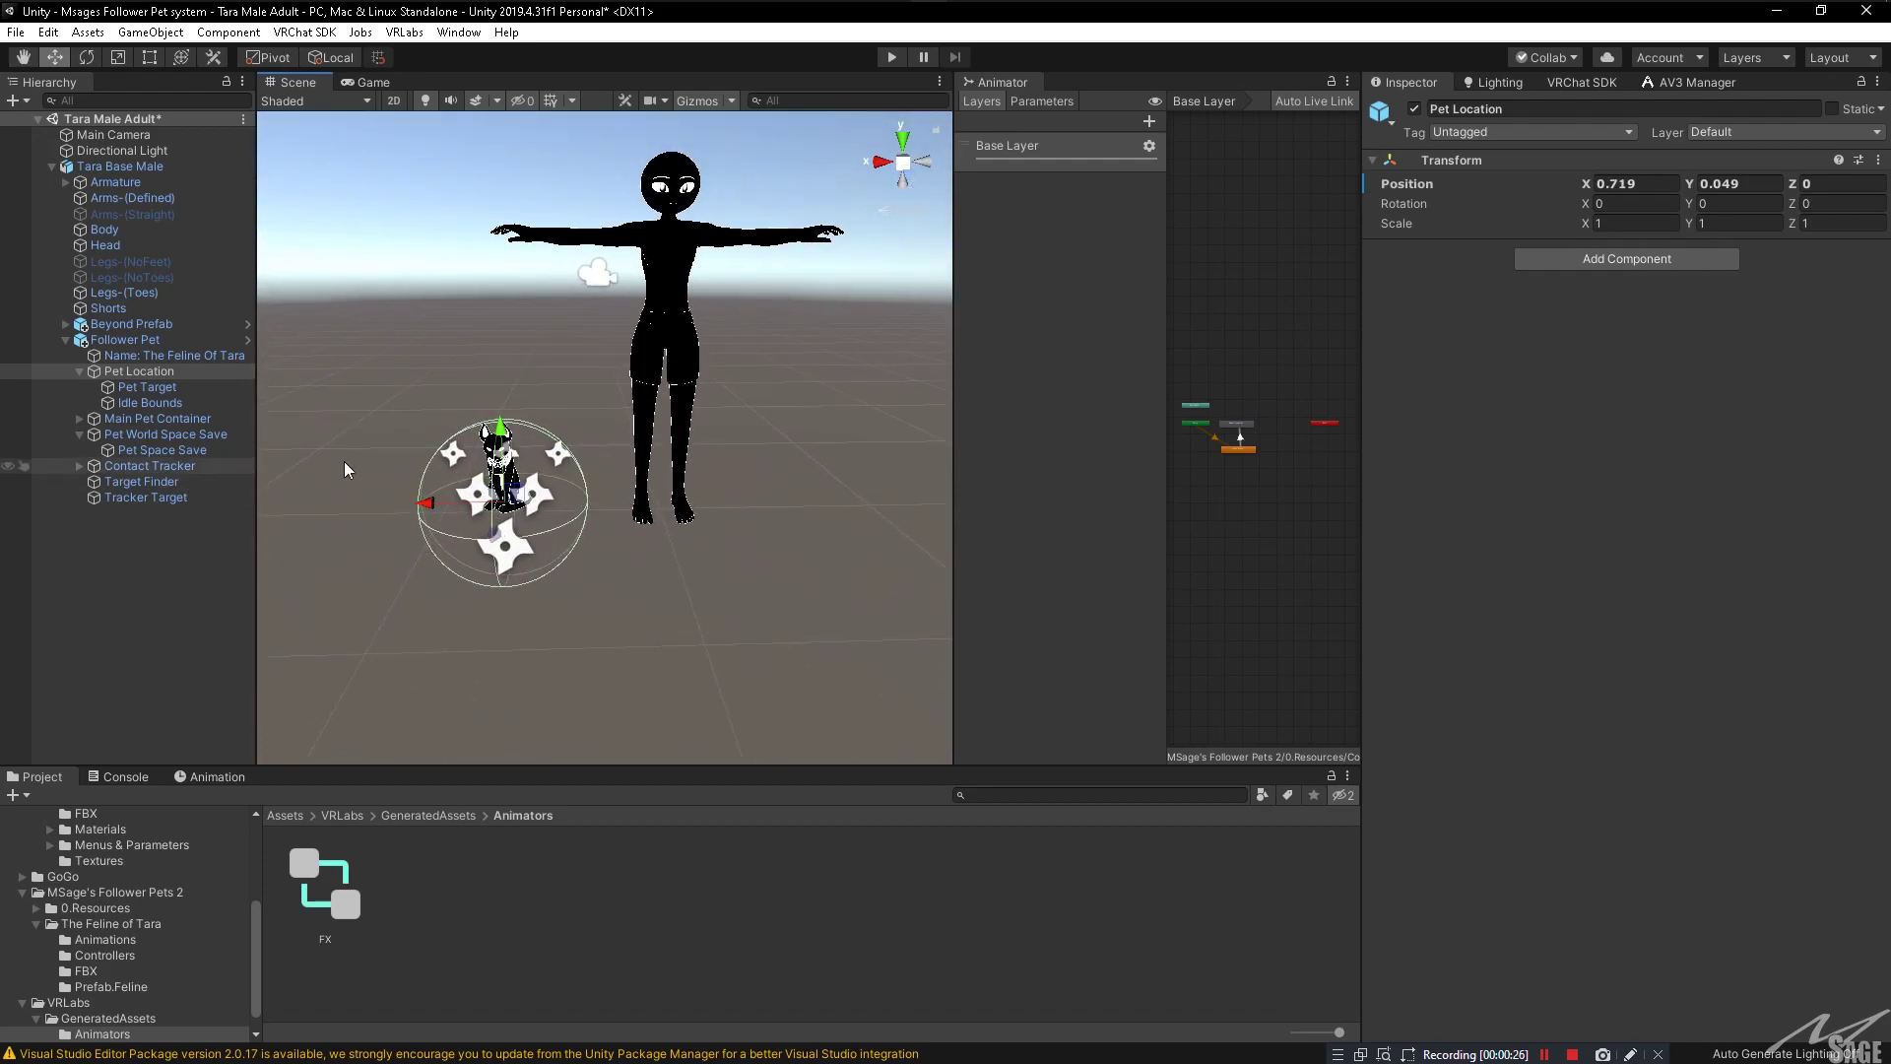
left_click(78, 418)
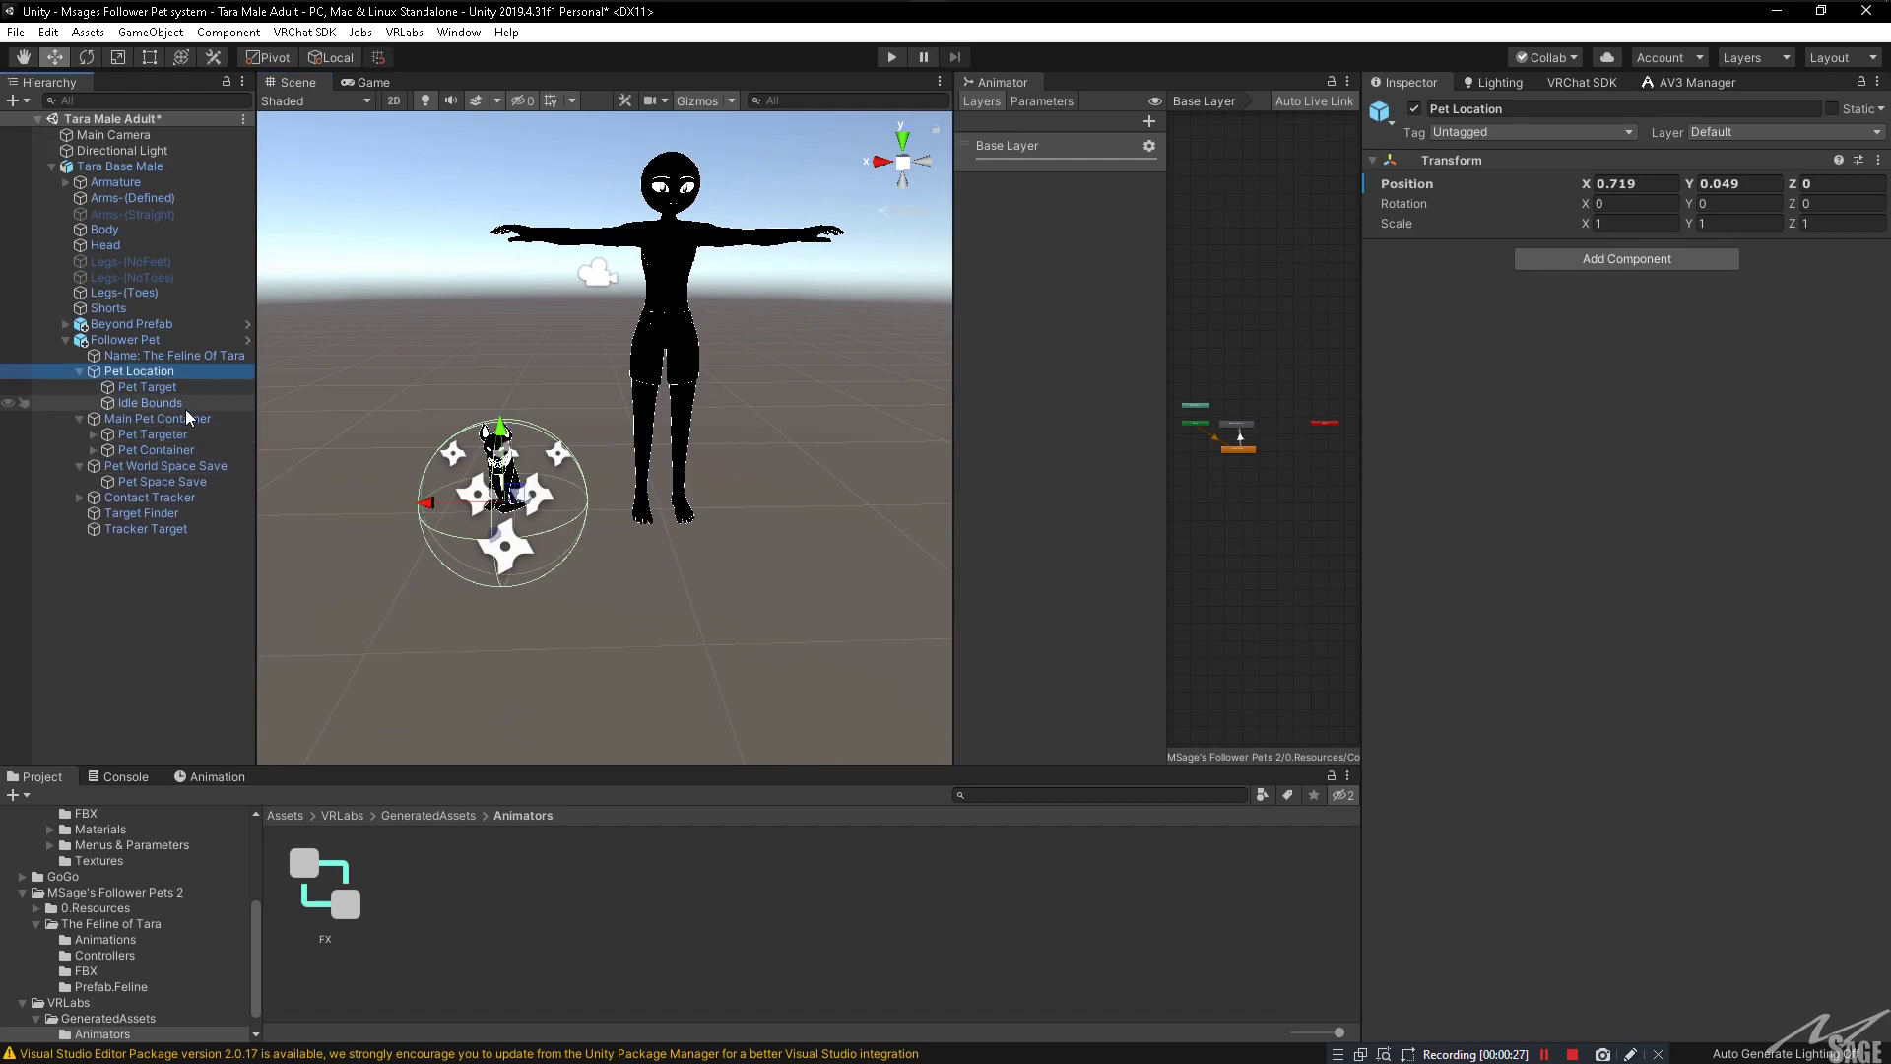
Step: Select the Pet Container and scale it uniformly to 3.2898 with the Scale tool
left_click(151, 449)
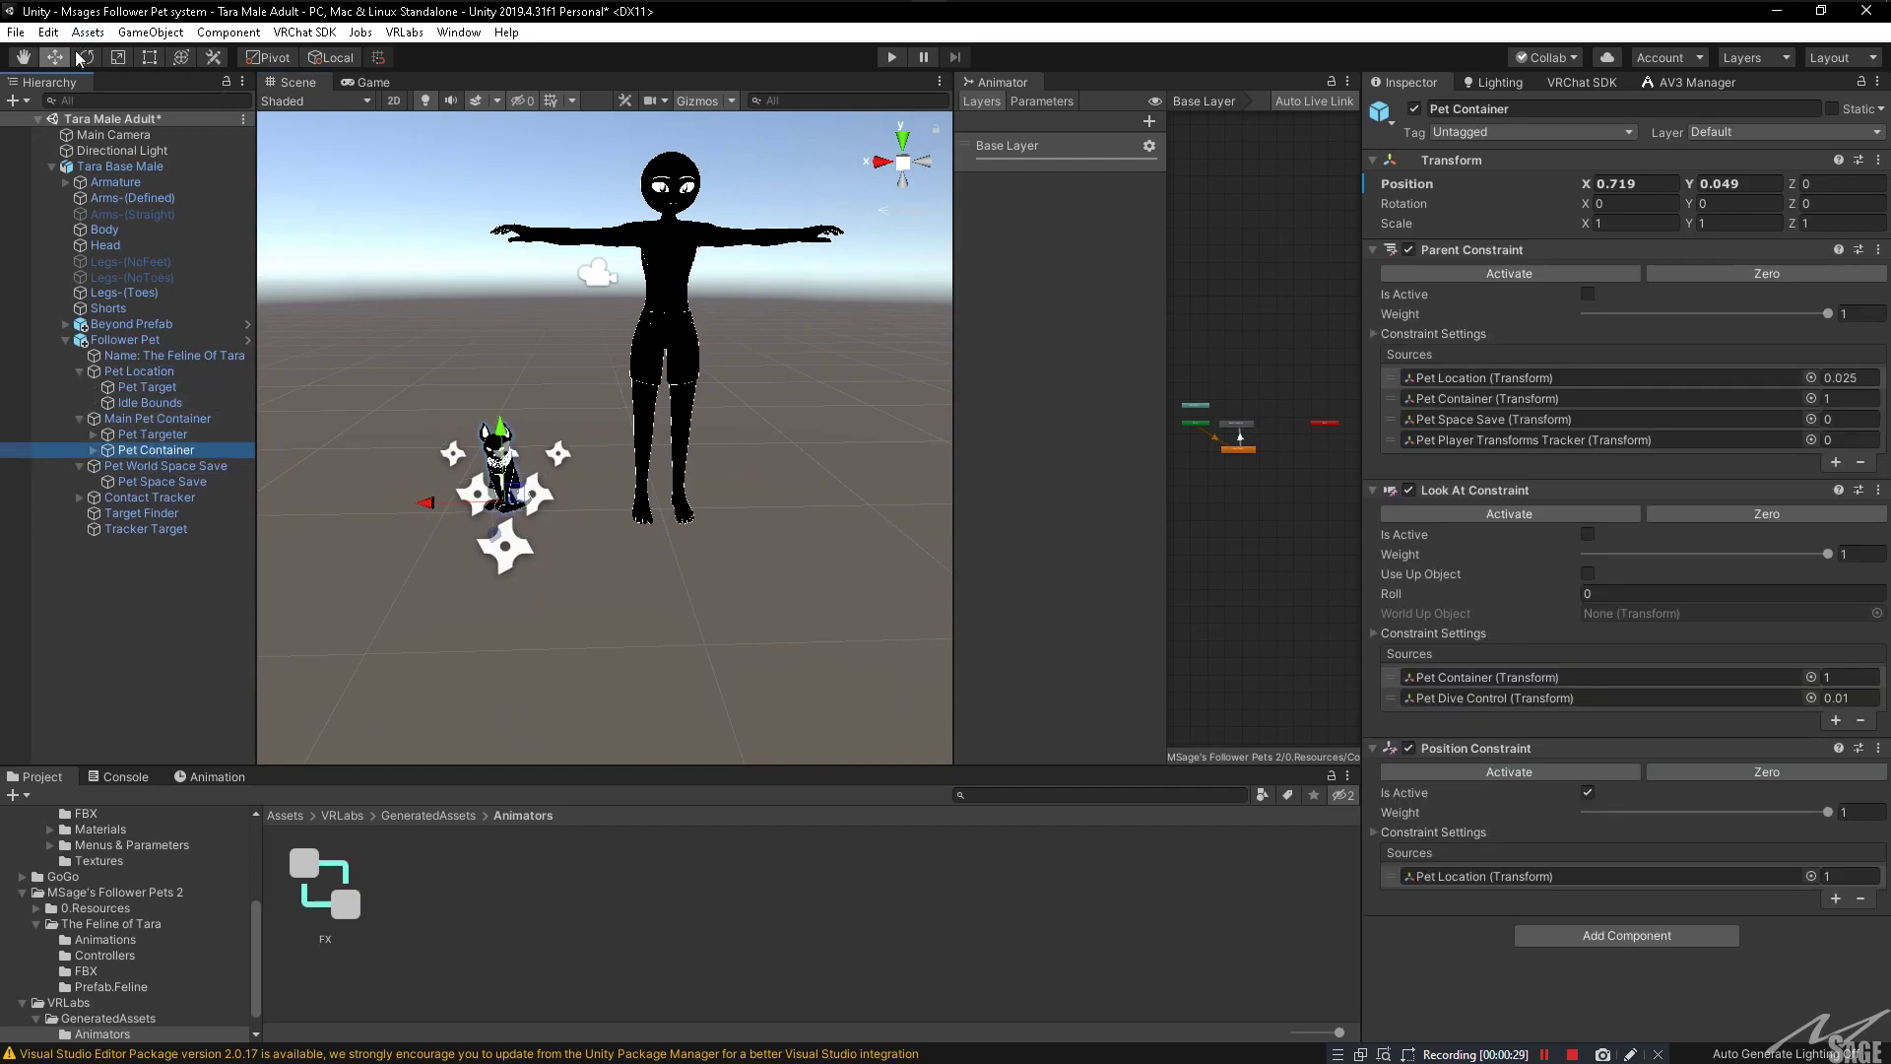
left_click(118, 57)
left_click_drag(295, 394, 320, 434, "alt")
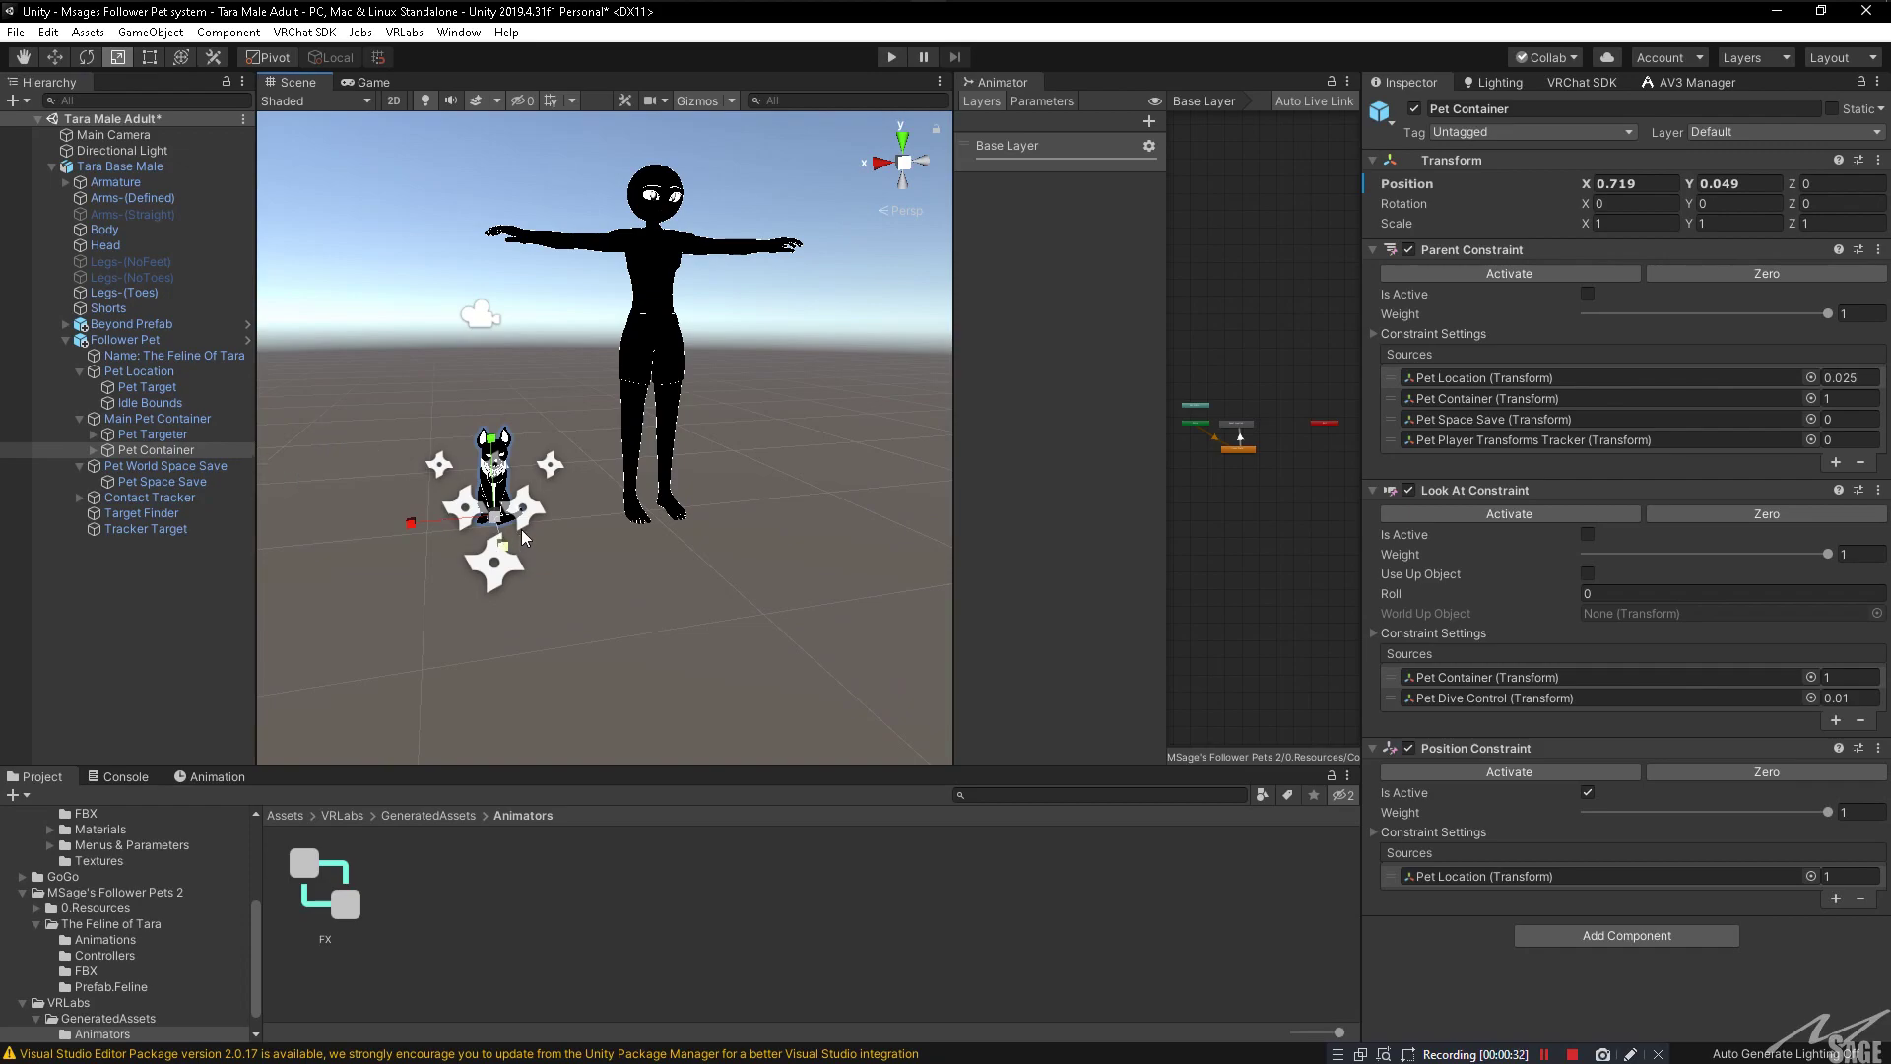